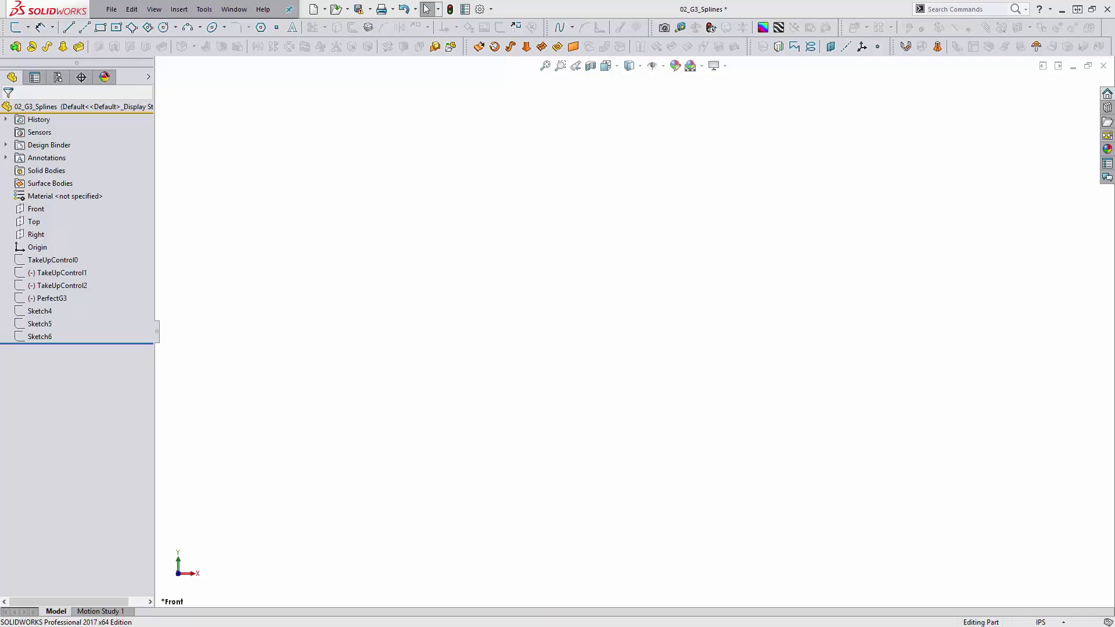
# Step: Start a new sketch on the Front plane
pyautogui.click(811, 46)
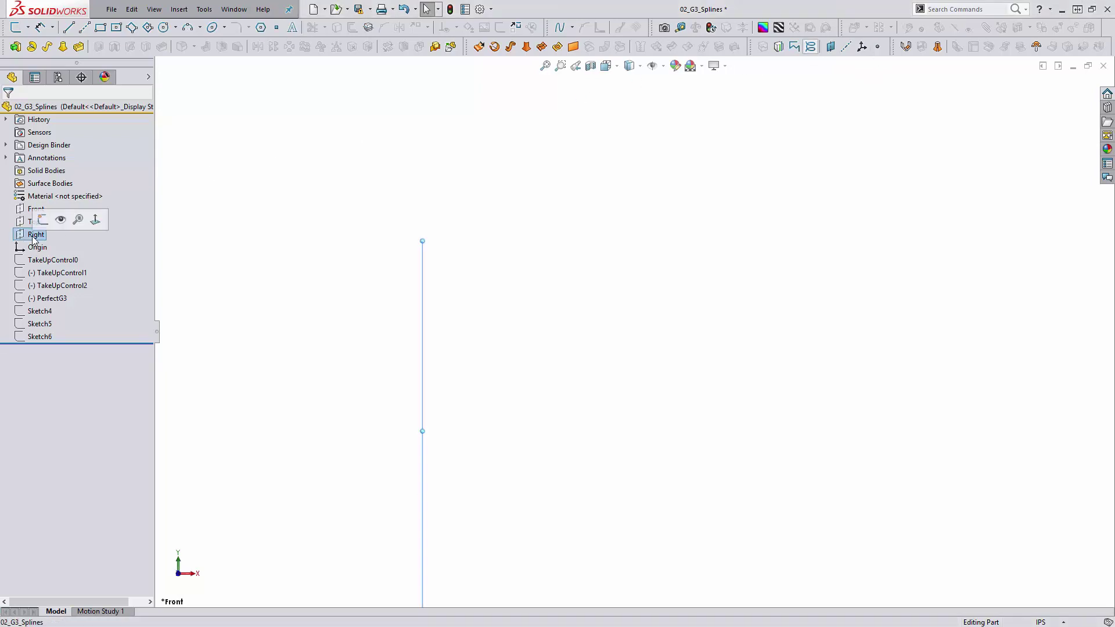
pyautogui.click(35, 210)
pyautogui.click(45, 187)
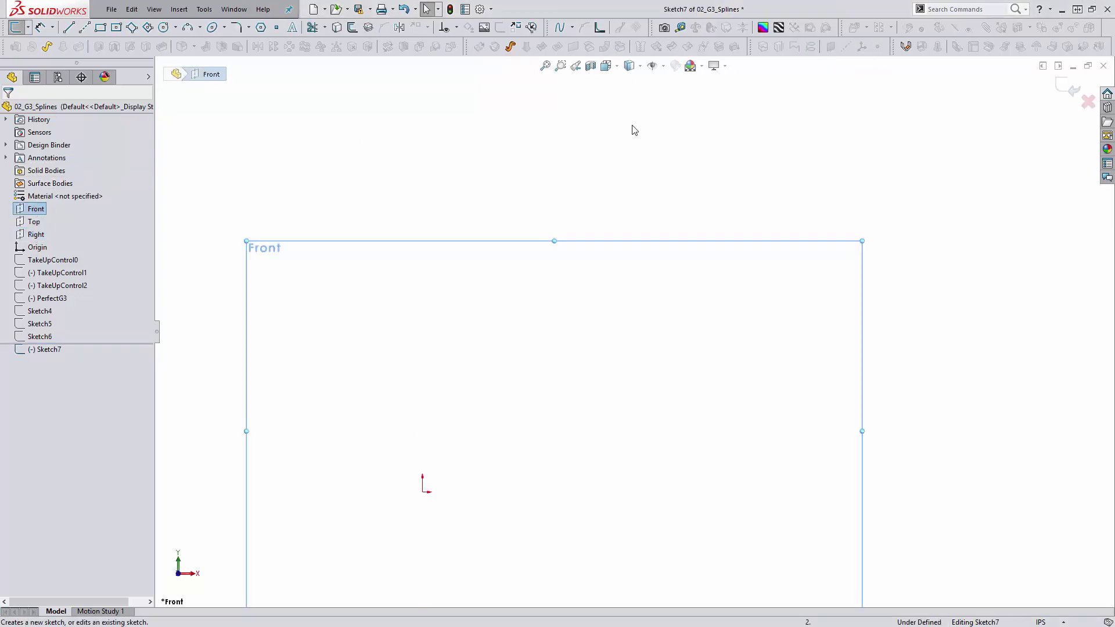
# Step: Draw a three-point style spline arching over its control polygon
pyautogui.click(572, 27)
pyautogui.click(578, 56)
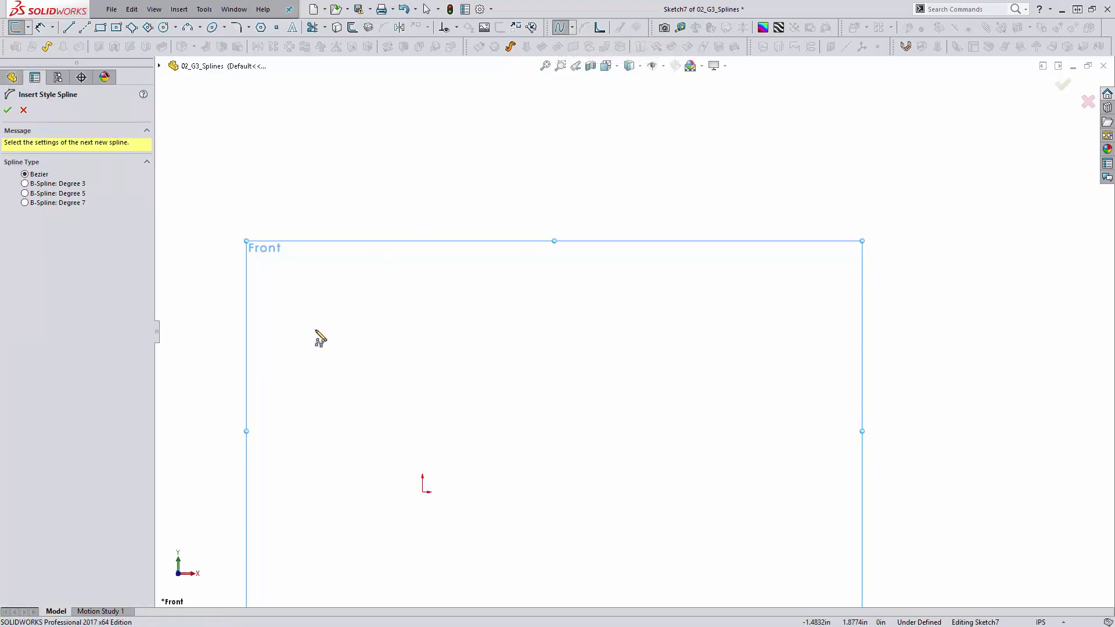
pyautogui.click(389, 321)
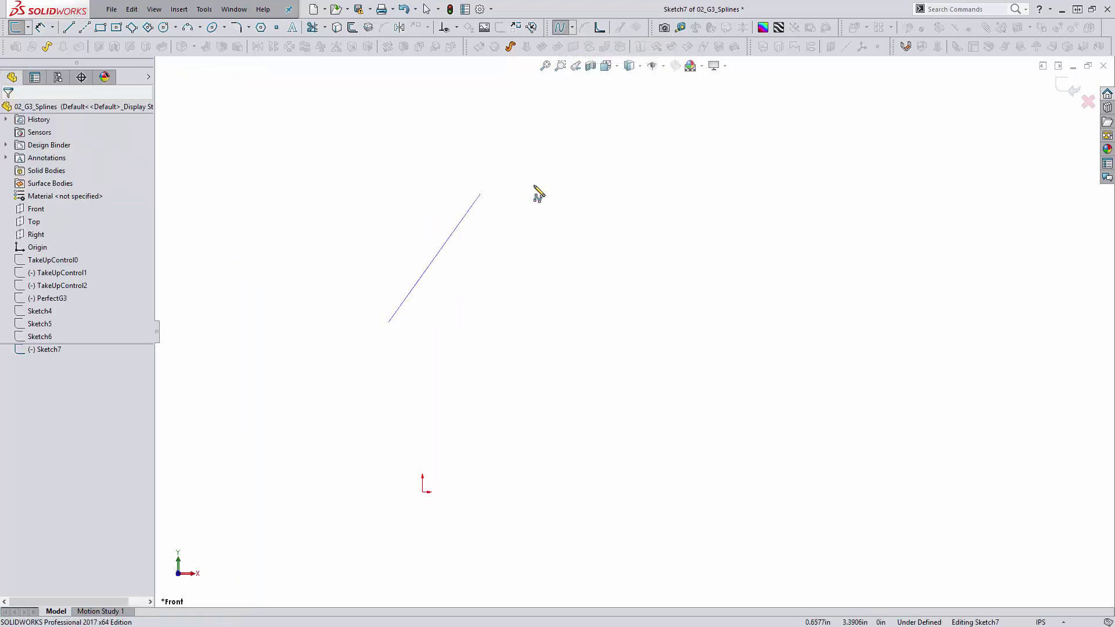
pyautogui.click(641, 173)
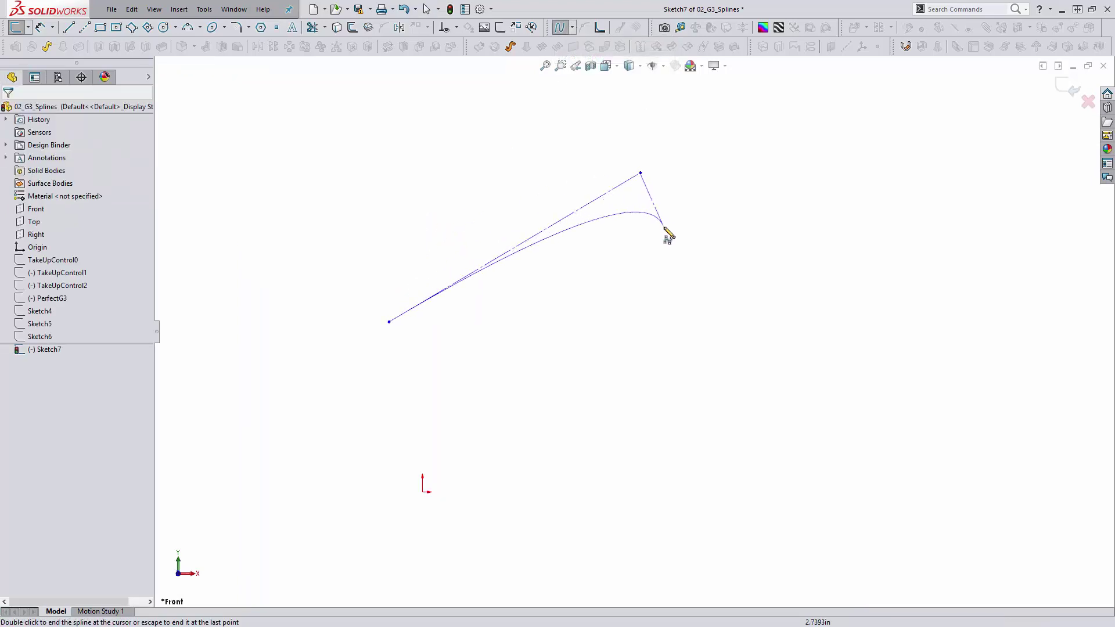
pyautogui.doubleClick(779, 347)
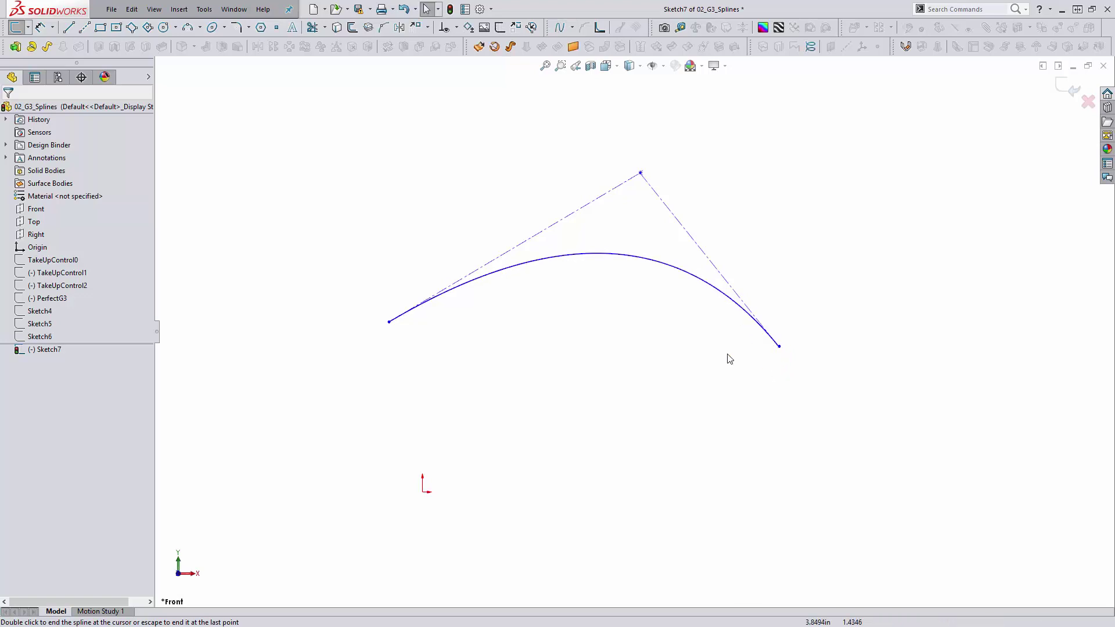
# Step: Inspect the spline's properties and its left and right control-polygon lines
pyautogui.click(636, 260)
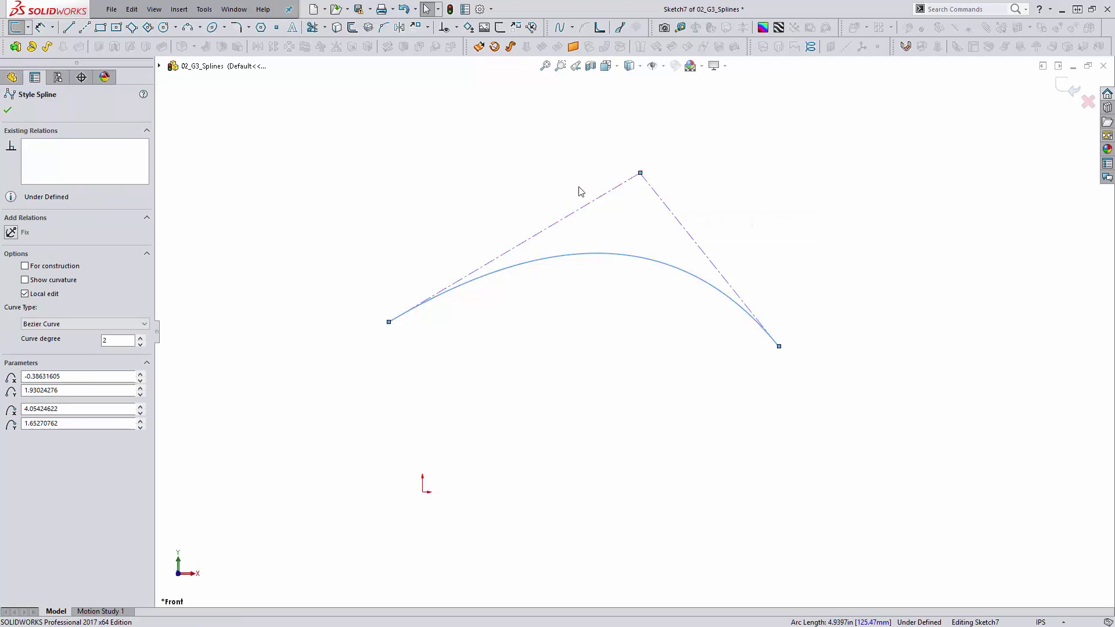
pyautogui.click(636, 216)
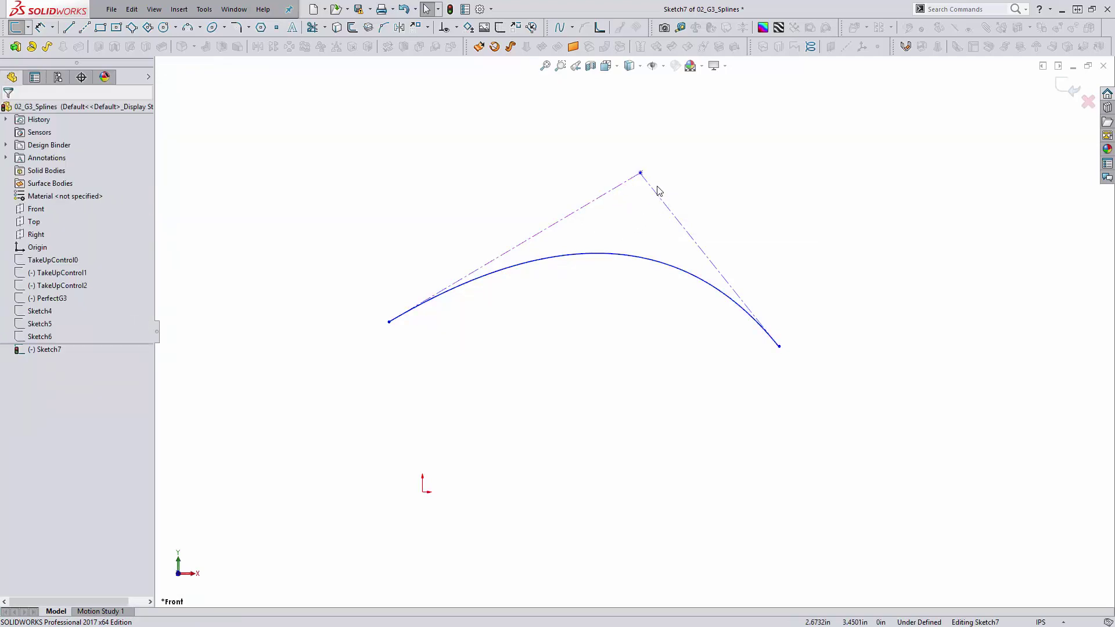
pyautogui.click(620, 188)
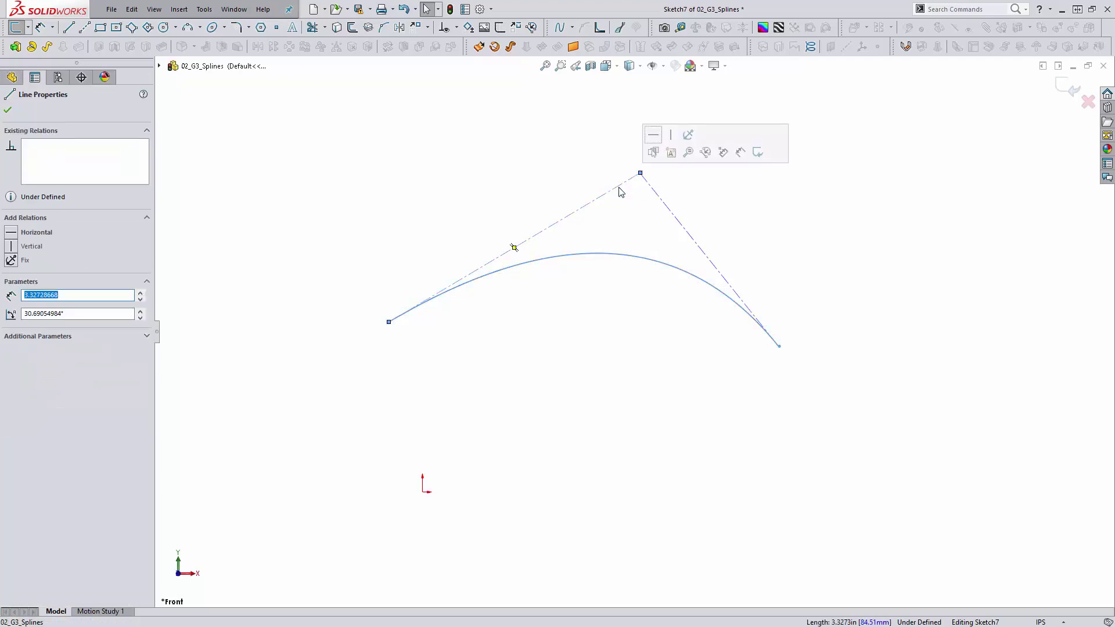
pyautogui.click(636, 215)
pyautogui.click(648, 191)
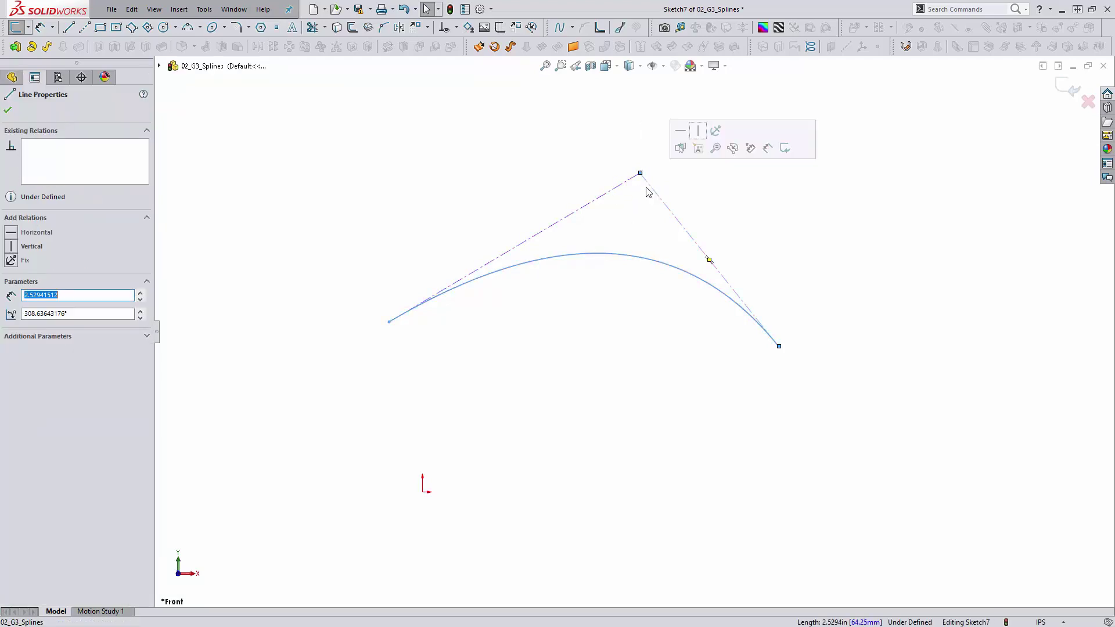
# Step: Drag the apex control vertex down-left, then raise it to rebalance the arch
pyautogui.moveTo(642, 173); pyautogui.dragTo(584, 251)
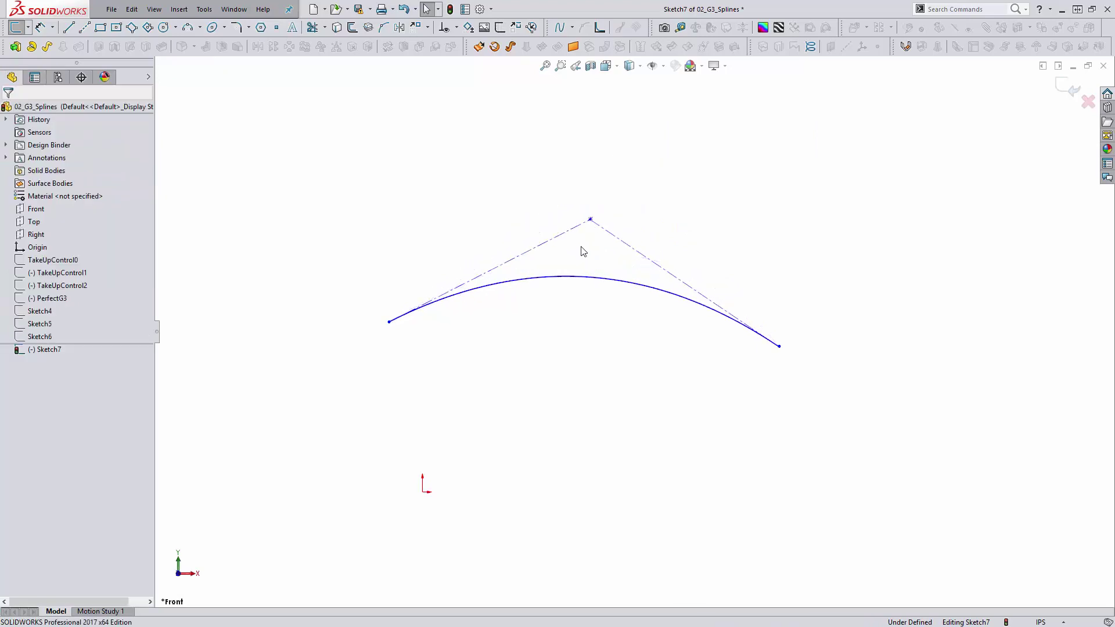
pyautogui.click(595, 231)
pyautogui.click(598, 239)
pyautogui.moveTo(591, 220); pyautogui.dragTo(594, 176)
pyautogui.click(590, 267)
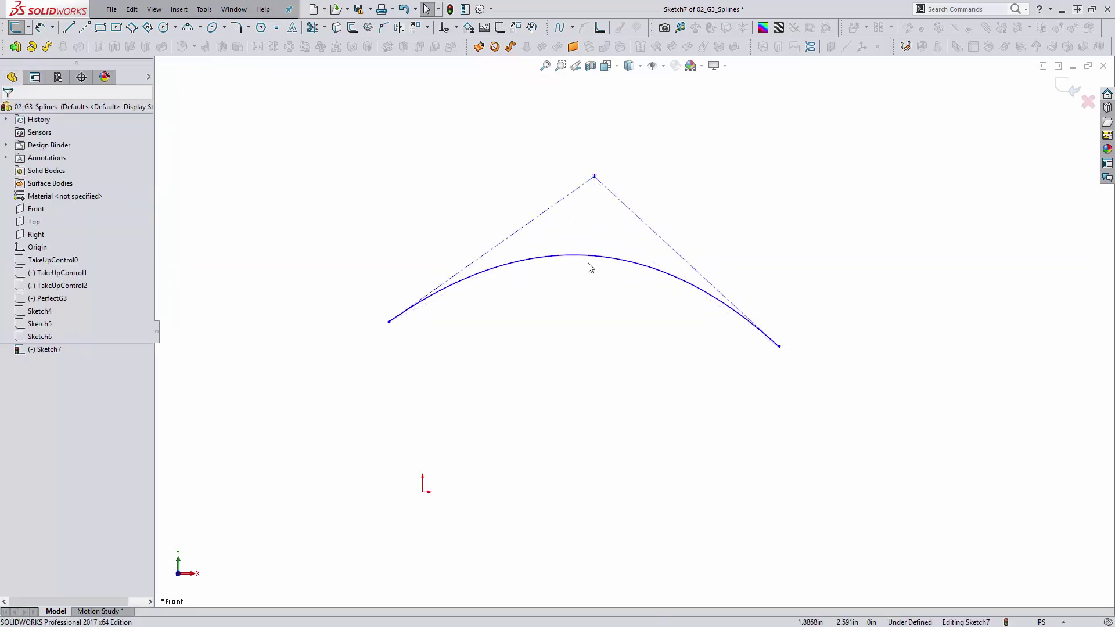
# Step: Raise the style spline's curve degree to 3
pyautogui.click(498, 271)
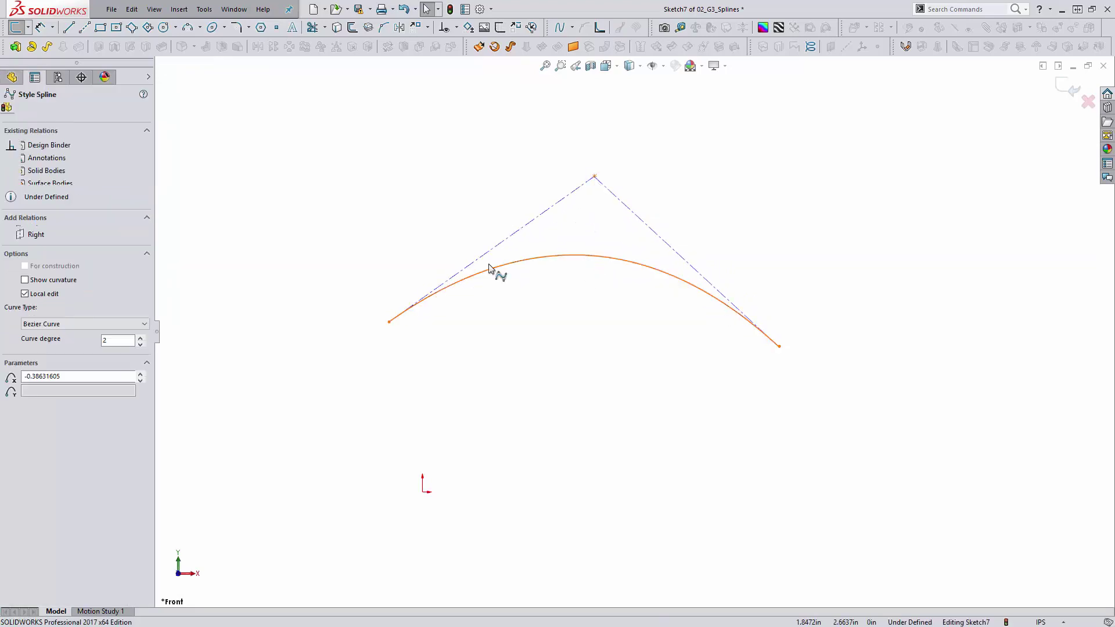
pyautogui.click(140, 338)
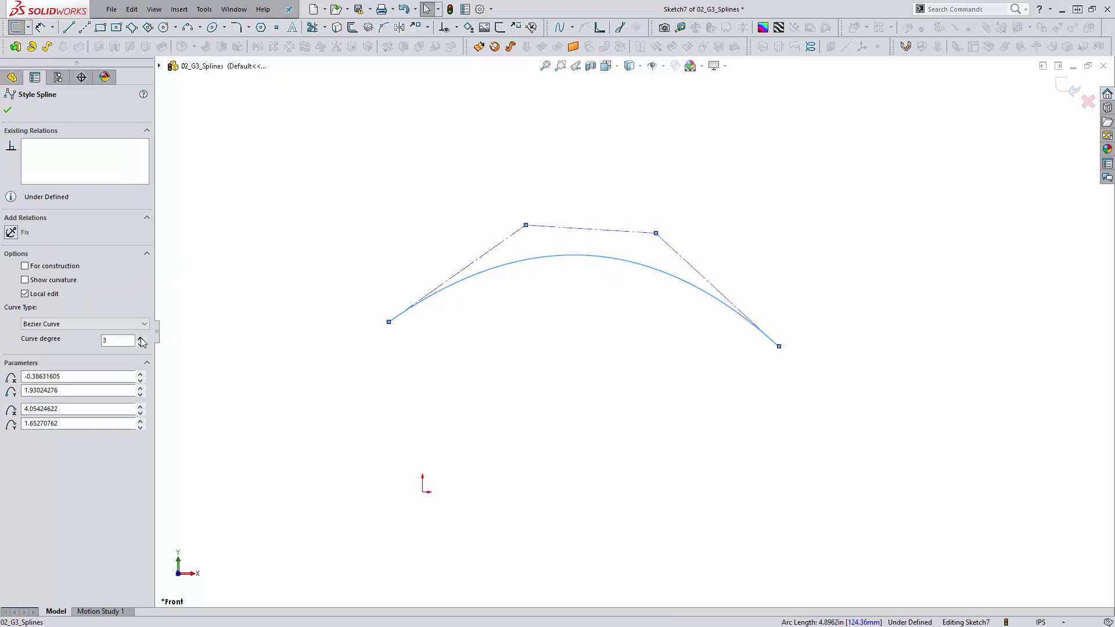
pyautogui.click(440, 381)
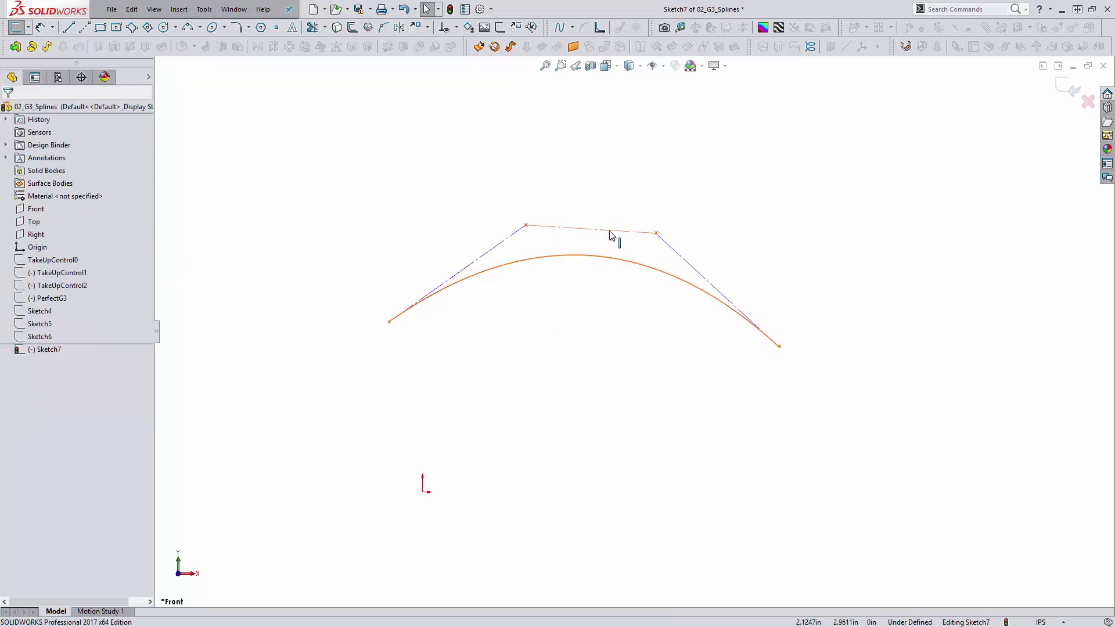
# Step: Inspect the control vertices, then set the curve degree back to 2
pyautogui.click(575, 258)
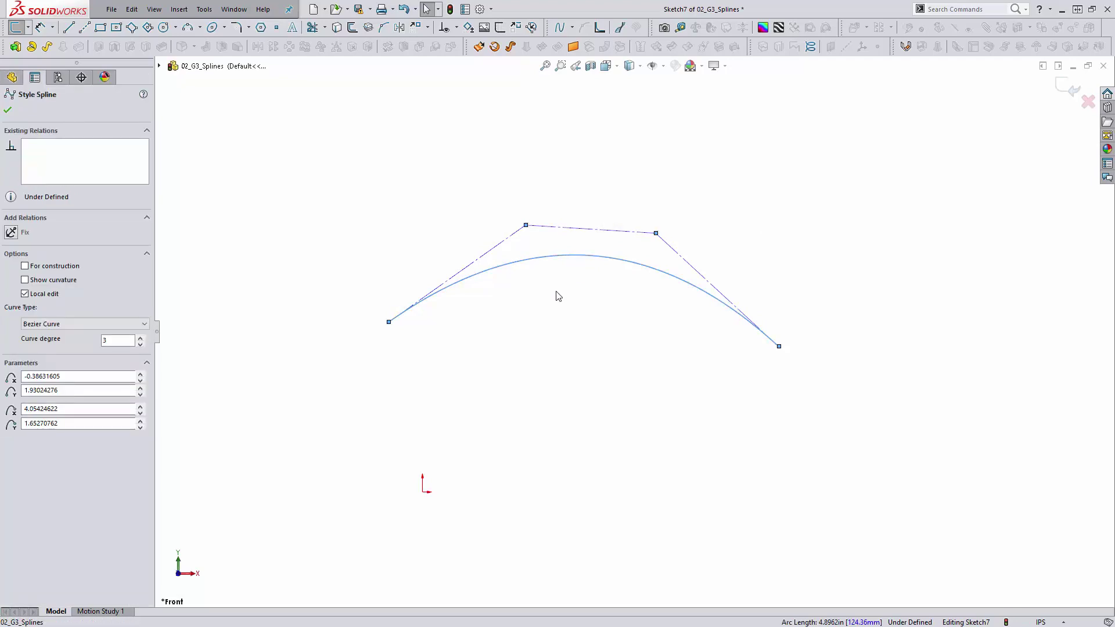
pyautogui.click(525, 236)
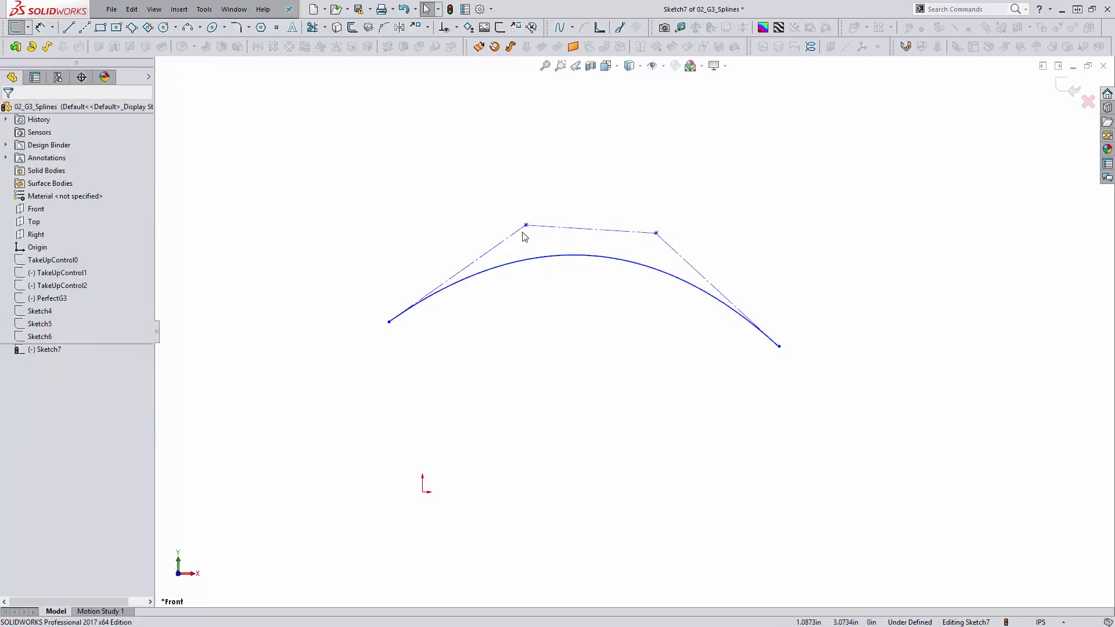
pyautogui.click(526, 226)
pyautogui.click(406, 340)
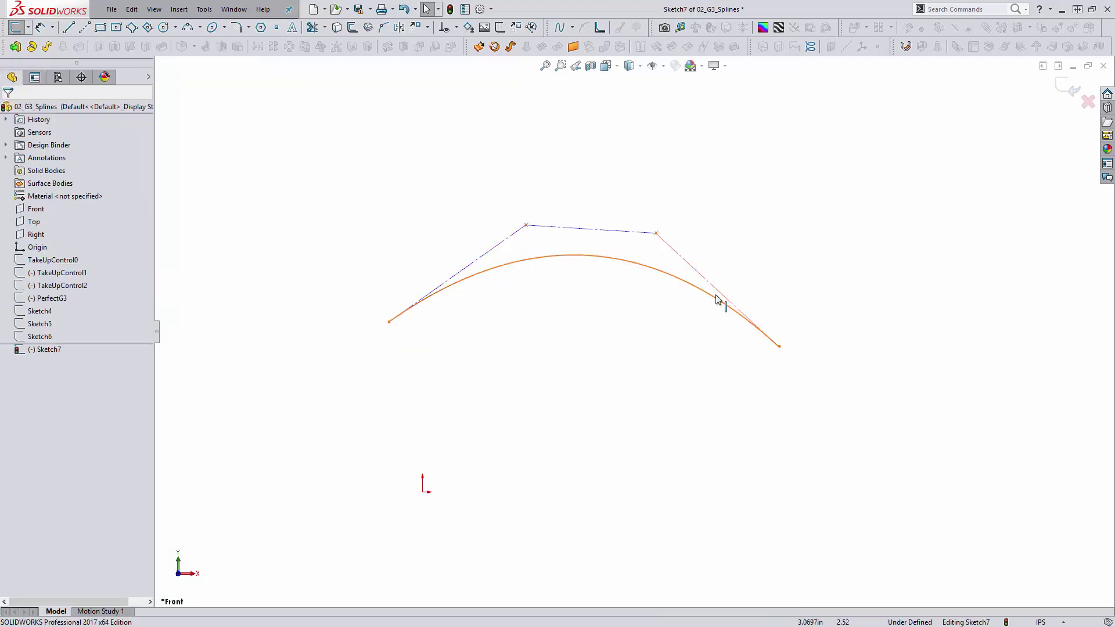
pyautogui.click(566, 261)
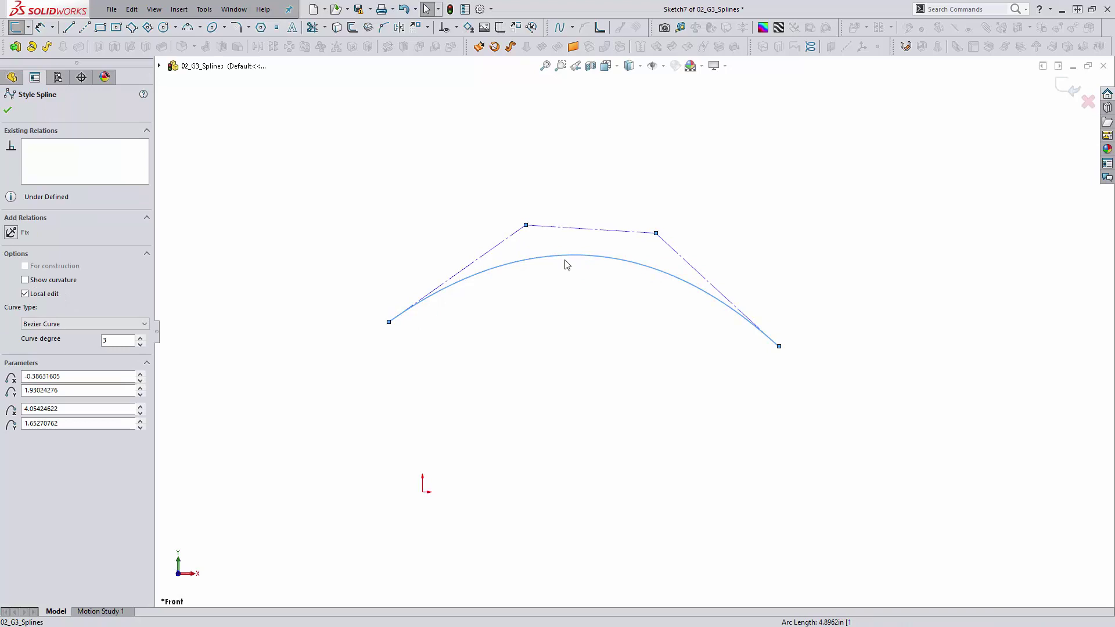
pyautogui.click(141, 344)
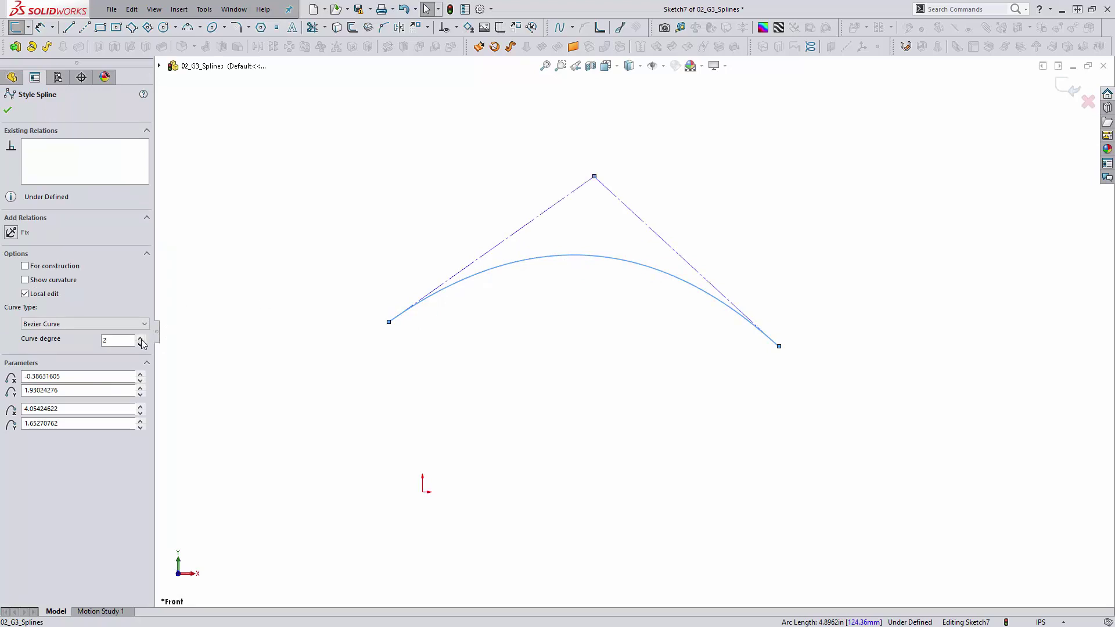
# Step: Raise the curve degree four steps and pull control vertices down into a wave
pyautogui.click(141, 338)
pyautogui.click(140, 338)
pyautogui.click(140, 339)
pyautogui.click(141, 338)
pyautogui.click(141, 338)
pyautogui.click(140, 338)
pyautogui.click(141, 338)
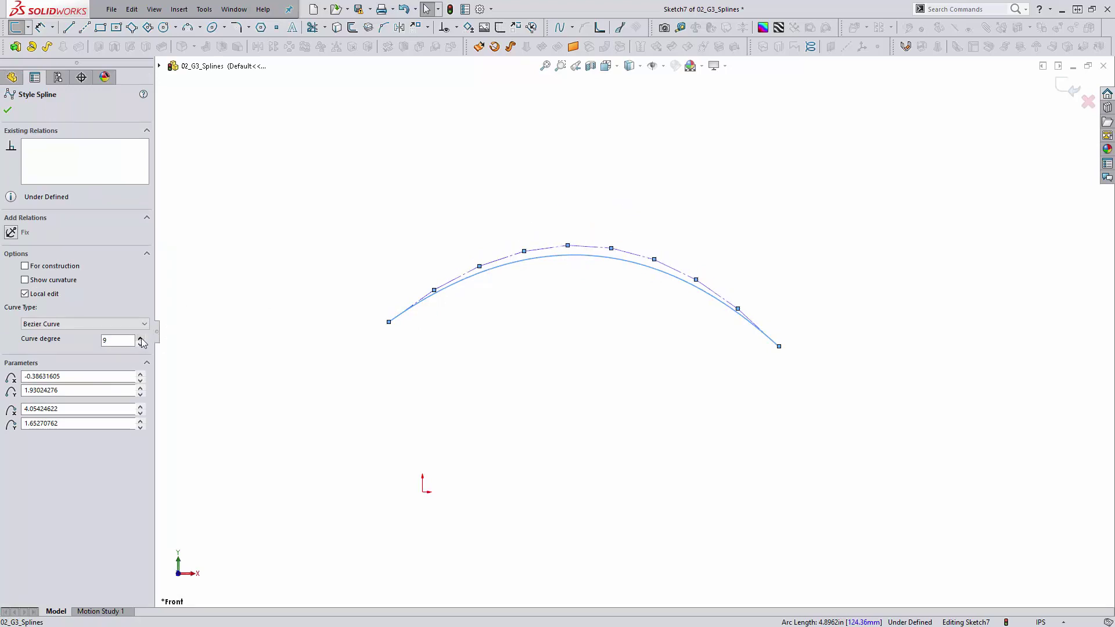
pyautogui.click(481, 384)
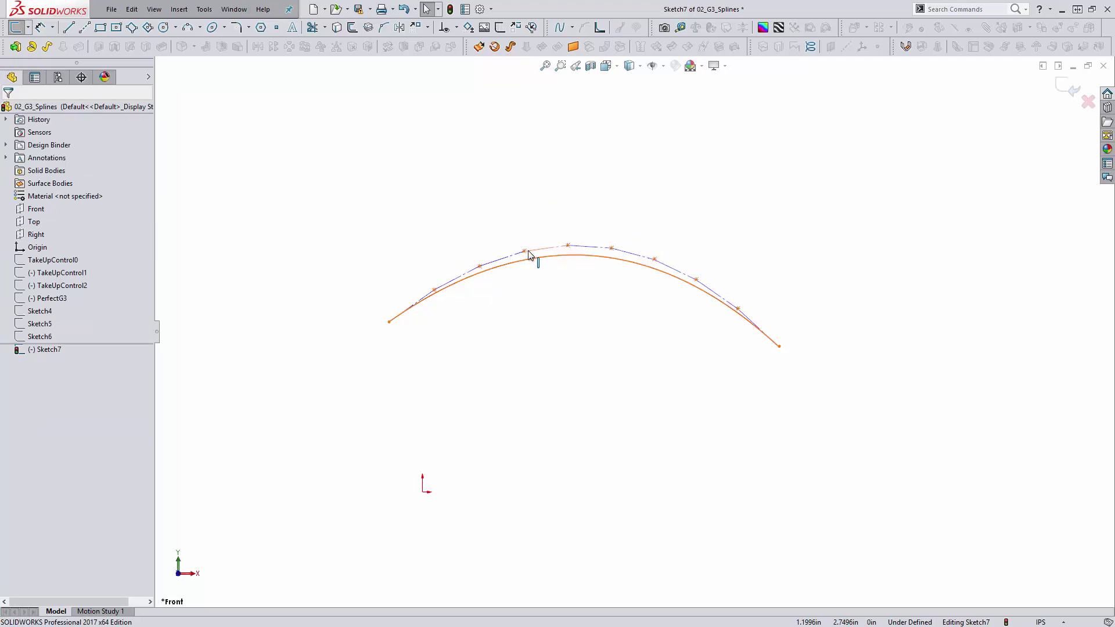
pyautogui.moveTo(524, 251); pyautogui.dragTo(543, 342)
pyautogui.click(530, 374)
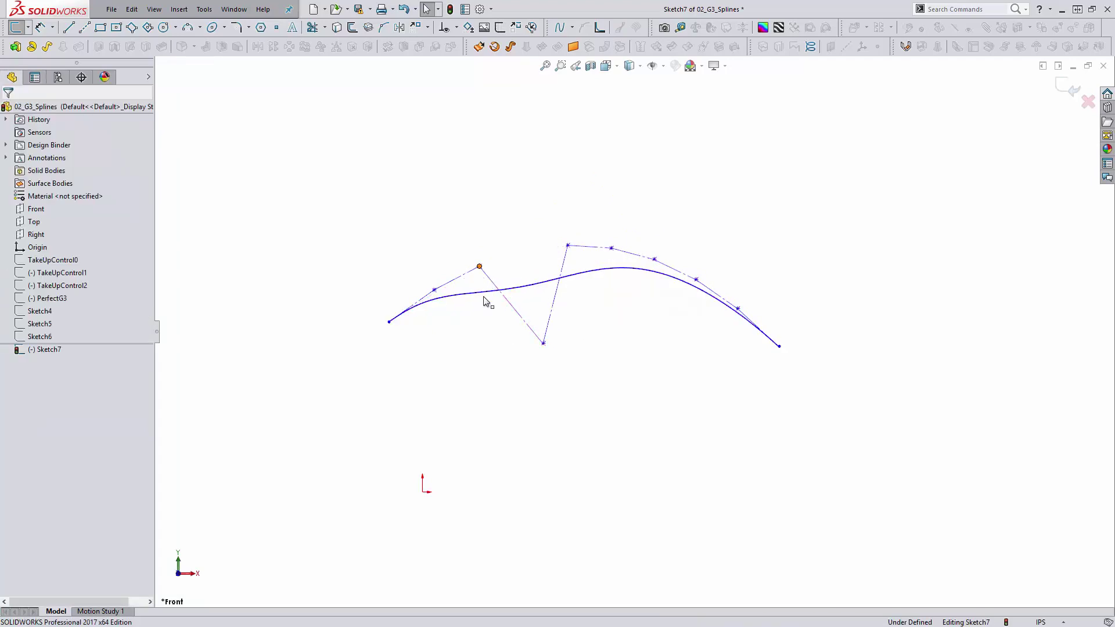
pyautogui.moveTo(479, 266); pyautogui.dragTo(484, 350)
pyautogui.click(600, 435)
pyautogui.moveTo(654, 259); pyautogui.dragTo(648, 402)
# Step: Move the top vertex, then undo all changes back to the three-vertex arch
pyautogui.click(569, 247)
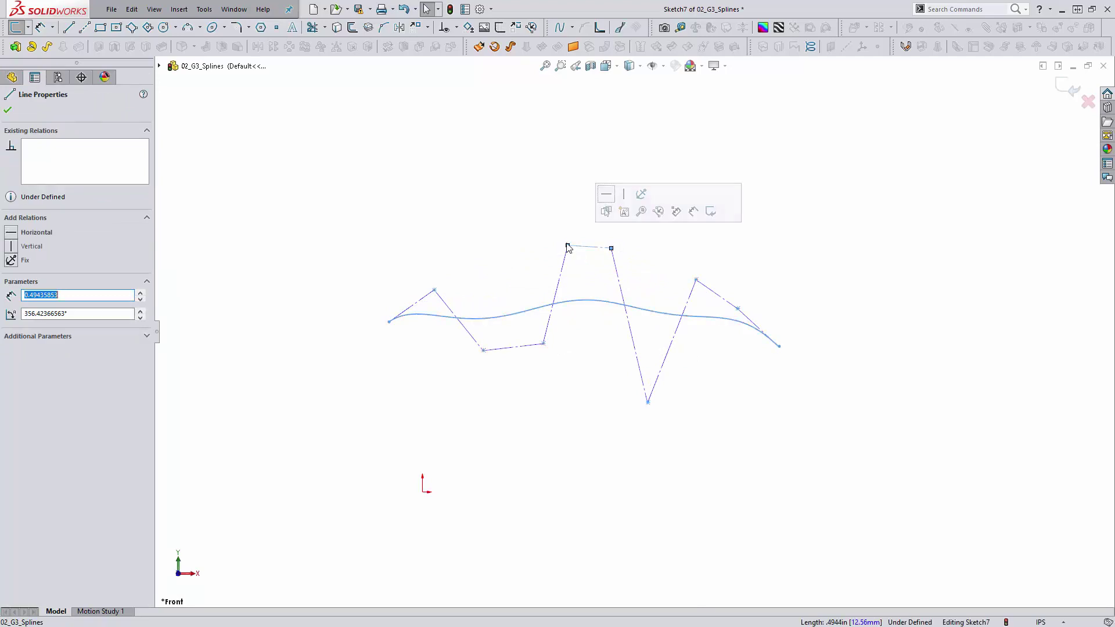
pyautogui.moveTo(568, 246); pyautogui.dragTo(490, 204)
pyautogui.hotkey('ctrl', 'z')
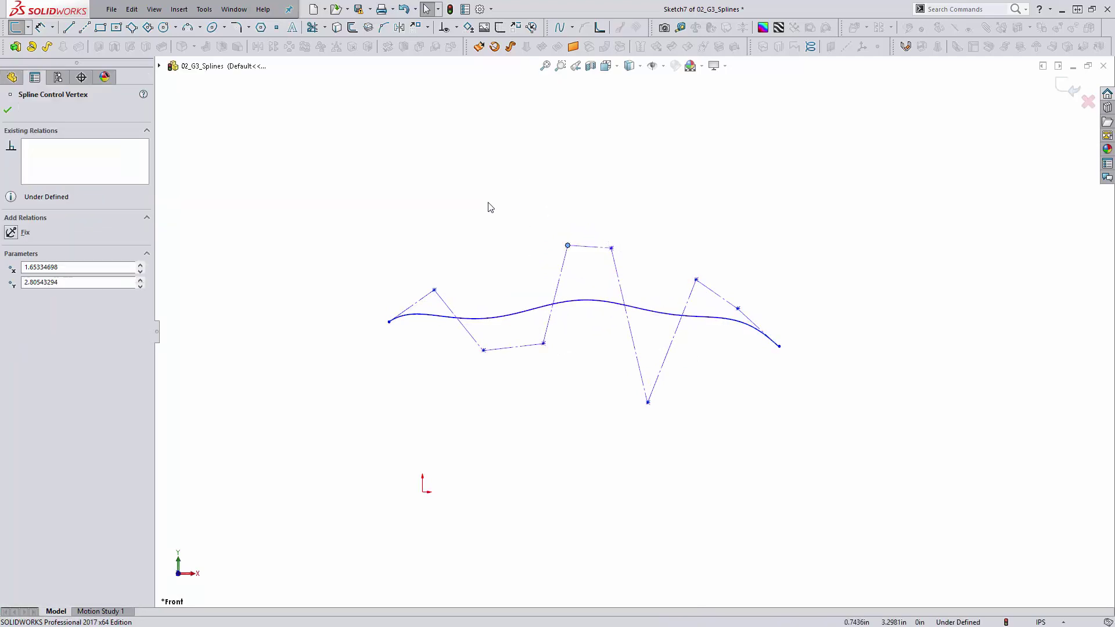
pyautogui.hotkey('ctrl', 'z')
pyautogui.hotkey('ctrl', 'z')
pyautogui.hotkey('ctrl', 'z')
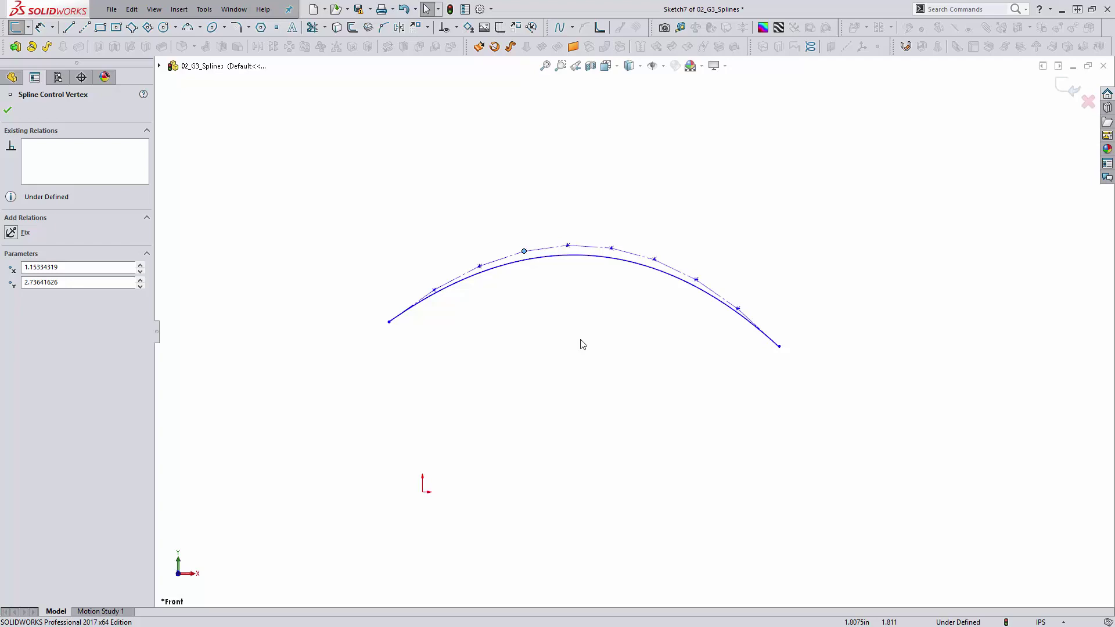
pyautogui.hotkey('ctrl', 'z')
pyautogui.hotkey('ctrl', 'z')
pyautogui.hotkey('ctrl', 'z')
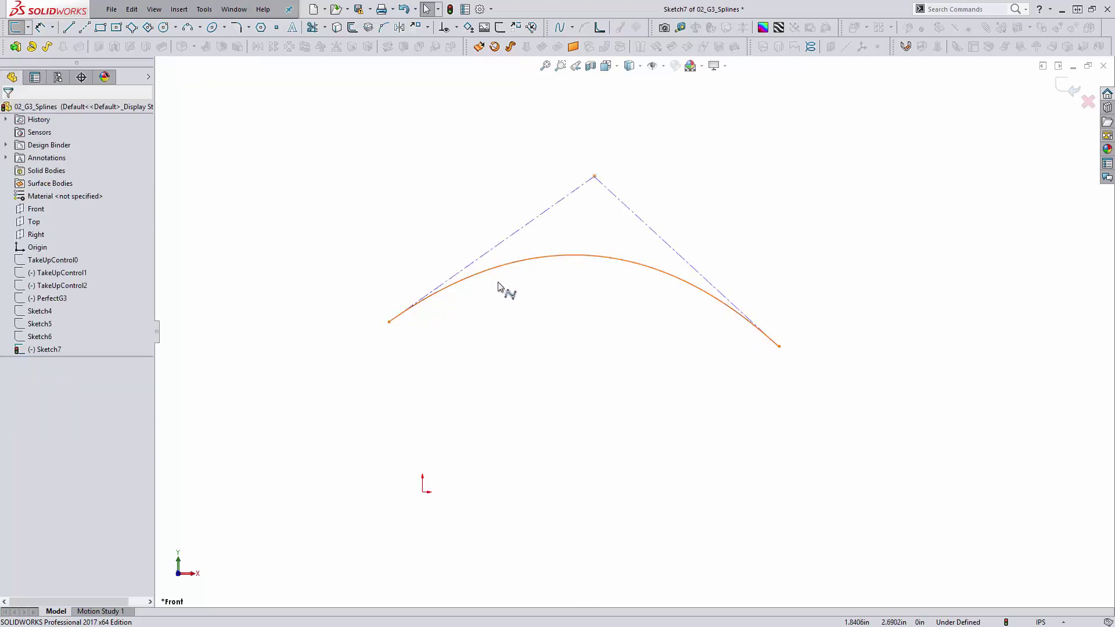
# Step: Raise the curve degree twice more and shift a control vertex left
pyautogui.click(498, 286)
pyautogui.click(140, 338)
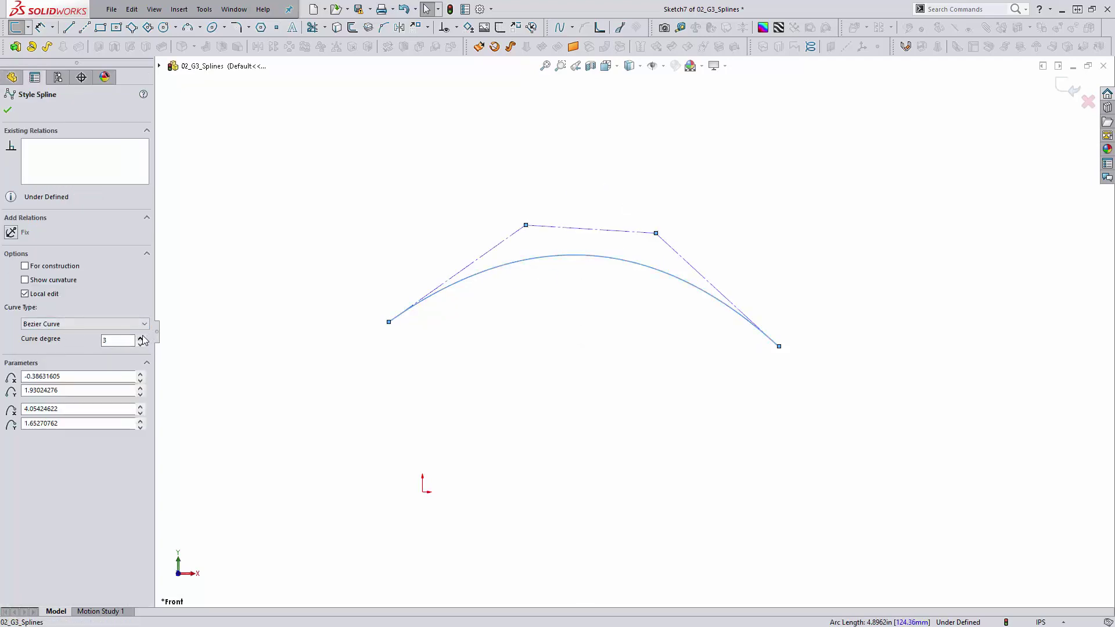
pyautogui.click(141, 337)
pyautogui.click(598, 361)
pyautogui.moveTo(490, 250); pyautogui.dragTo(465, 231)
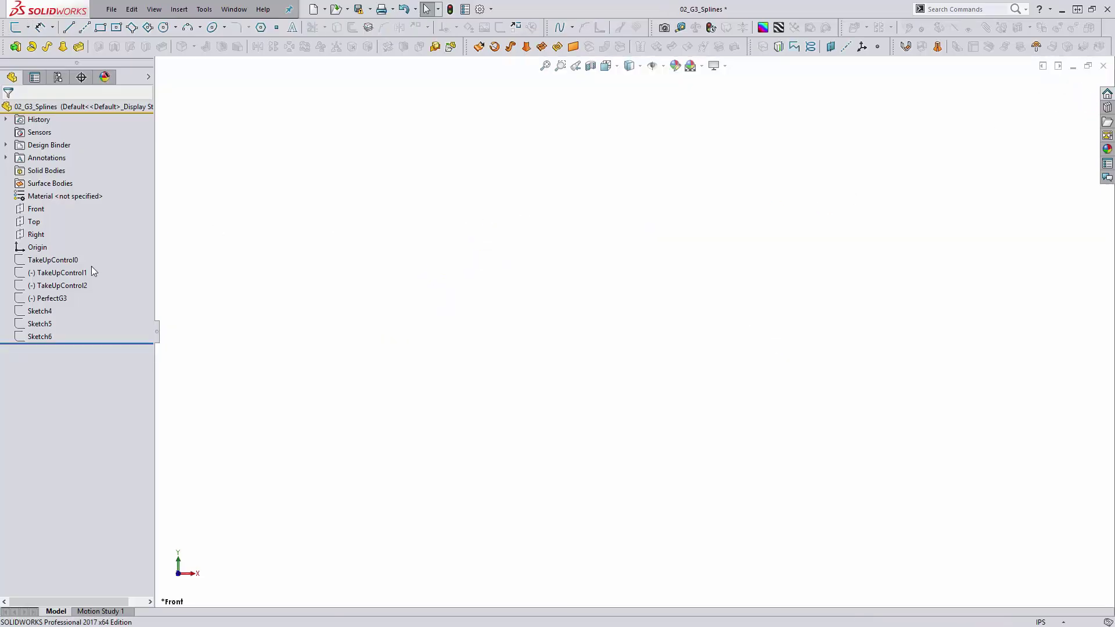
# Step: Open TakeUpControl0 to inspect its R1.5000 arc, then exit it
pyautogui.click(60, 260)
pyautogui.click(67, 233)
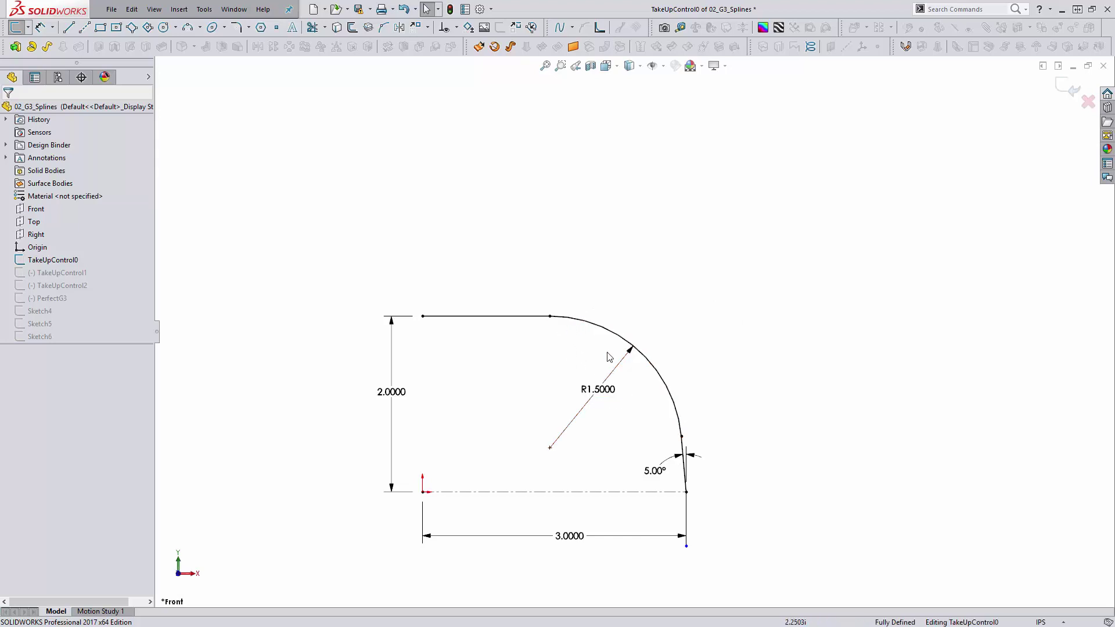
pyautogui.click(604, 336)
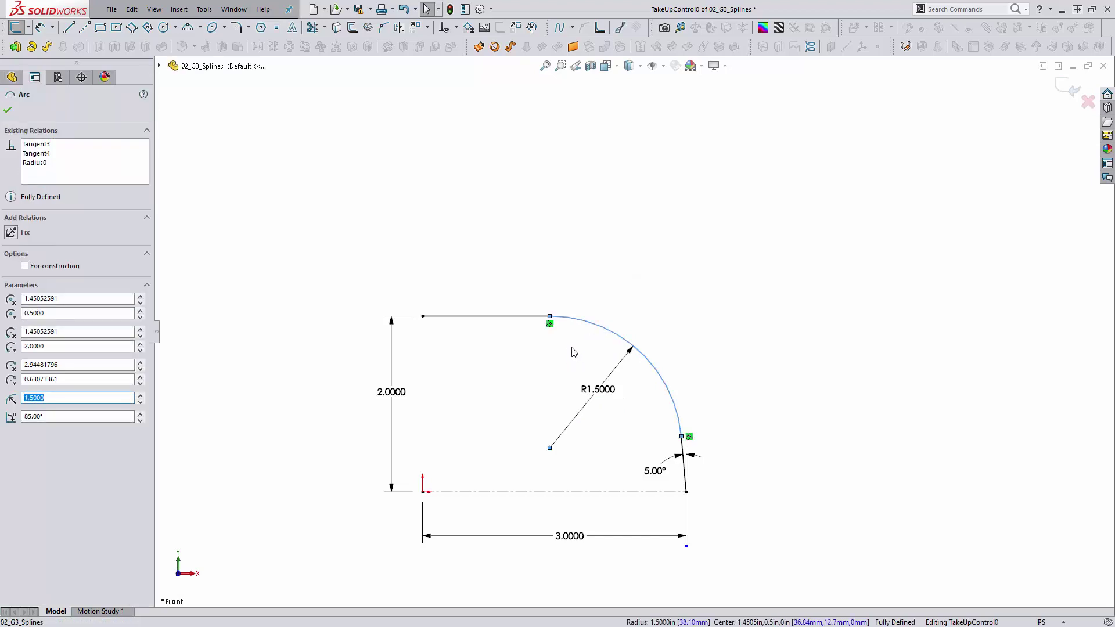
pyautogui.click(578, 370)
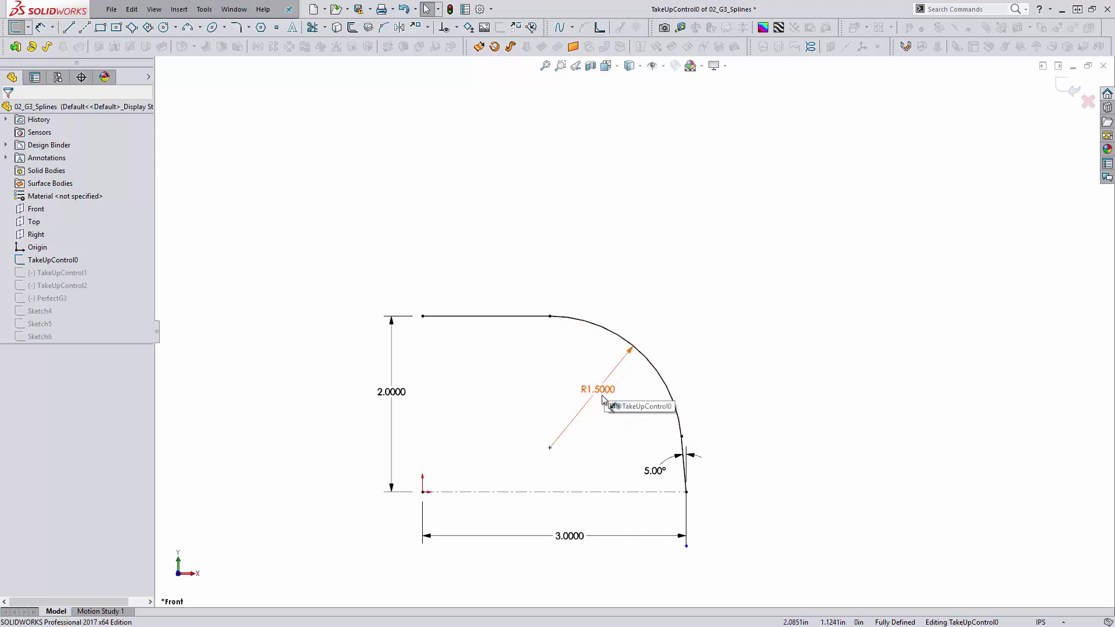
pyautogui.click(1073, 90)
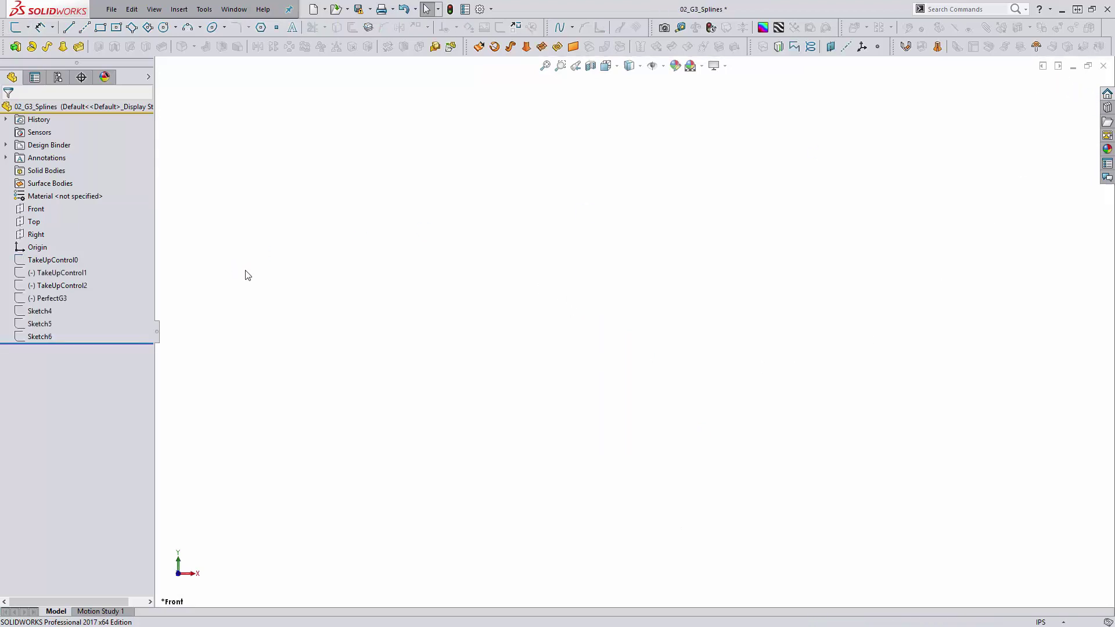
# Step: Edit TakeUpControl1 and select its existing spline
pyautogui.click(57, 278)
pyautogui.click(65, 243)
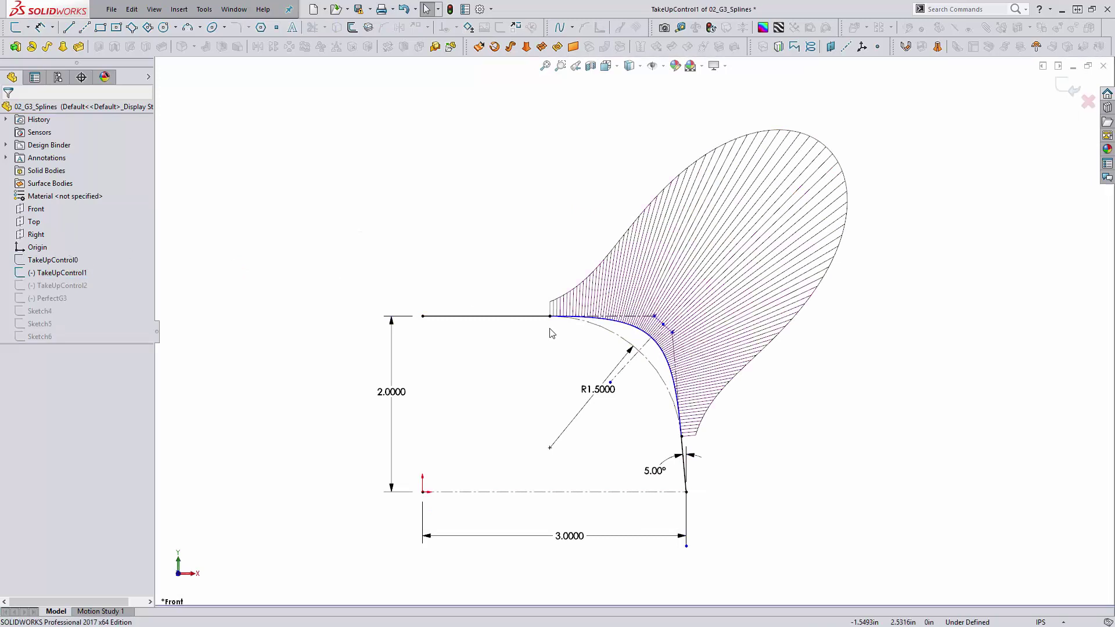
pyautogui.click(626, 335)
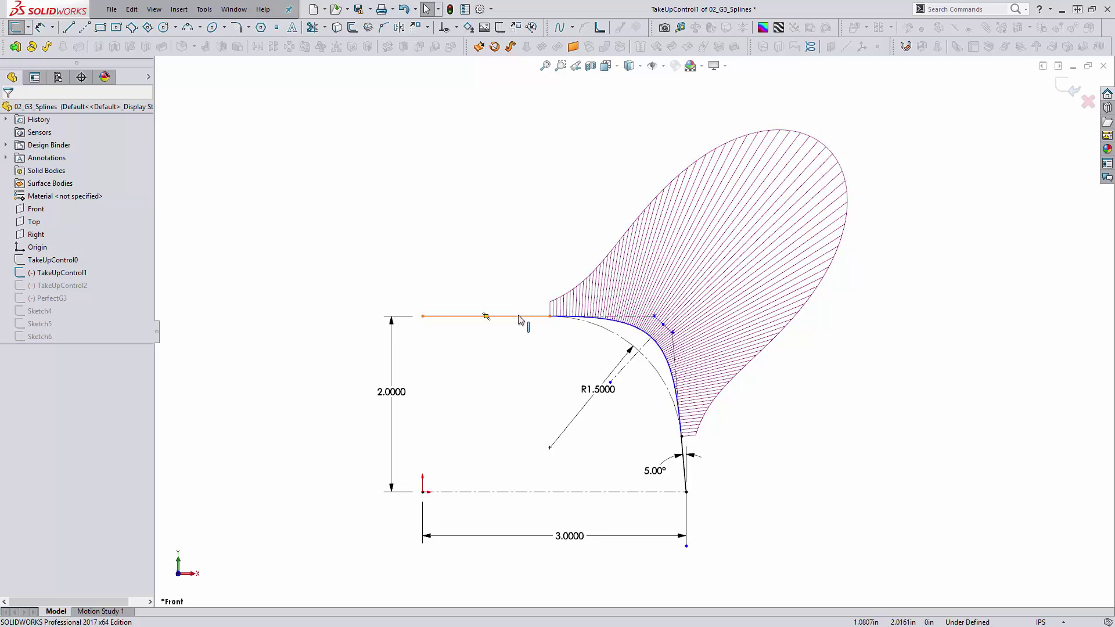
# Step: Delete the old spline and draw a three-point style spline from the top line to the angled line
pyautogui.press('Delete')
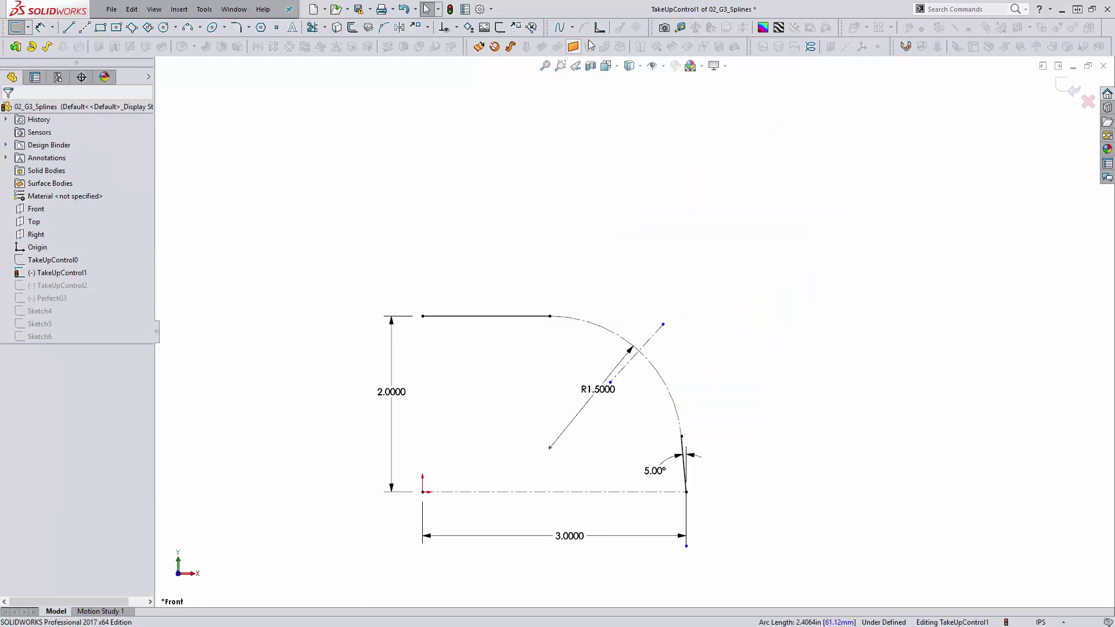
pyautogui.click(572, 29)
pyautogui.click(587, 57)
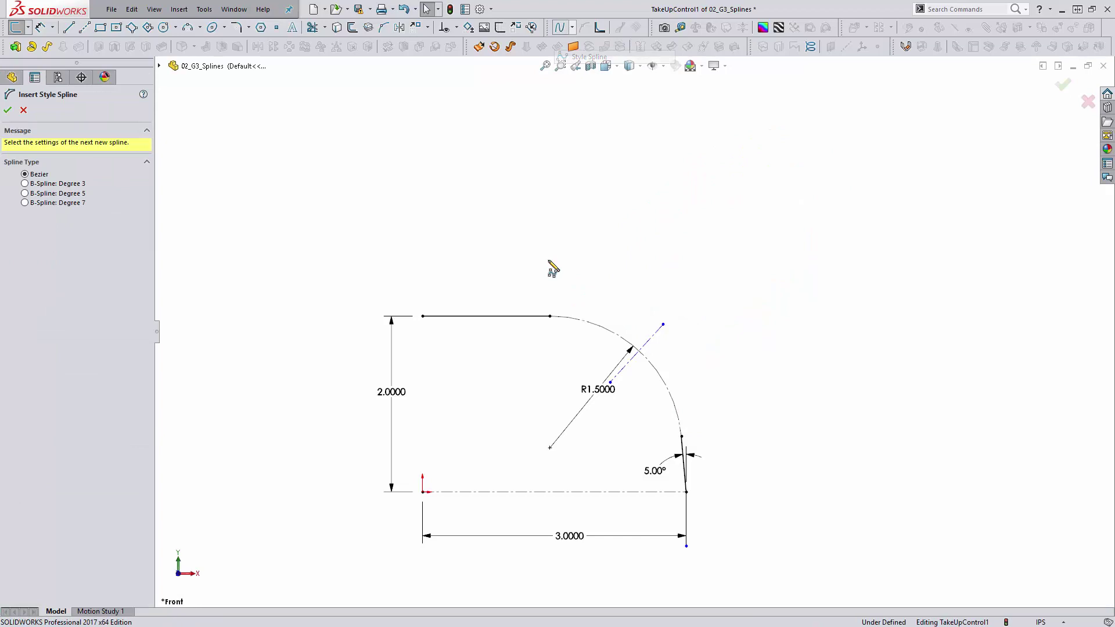
pyautogui.click(550, 317)
pyautogui.click(679, 260)
pyautogui.doubleClick(681, 436)
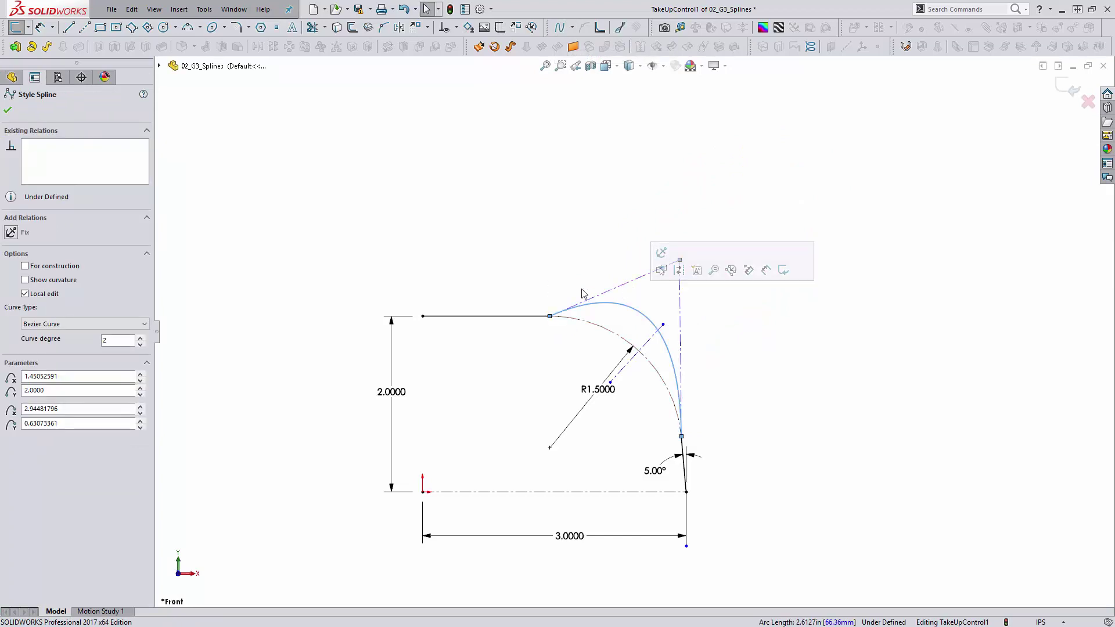
# Step: Make the spline tangent to the top horizontal line
pyautogui.keyDown('ctrl'); pyautogui.click(515, 323); pyautogui.keyUp('ctrl')
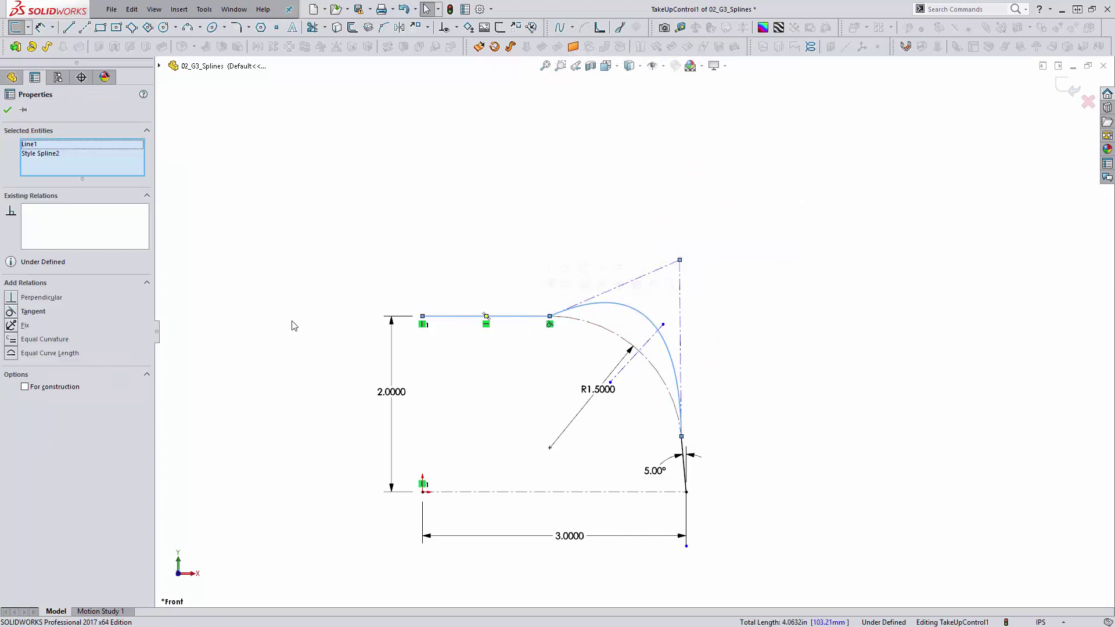
pyautogui.click(12, 313)
pyautogui.click(779, 391)
pyautogui.scroll(-2, 754, 343)
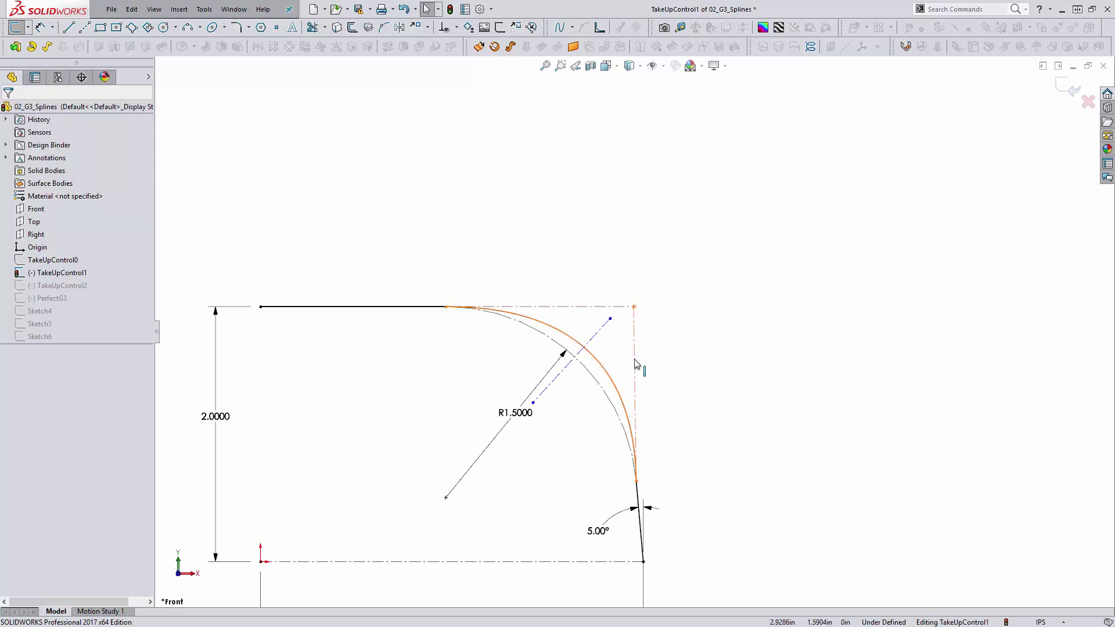
# Step: Make the spline tangent to the lower 5° line
pyautogui.click(634, 421)
pyautogui.keyDown('ctrl'); pyautogui.click(636, 500); pyautogui.keyUp('ctrl')
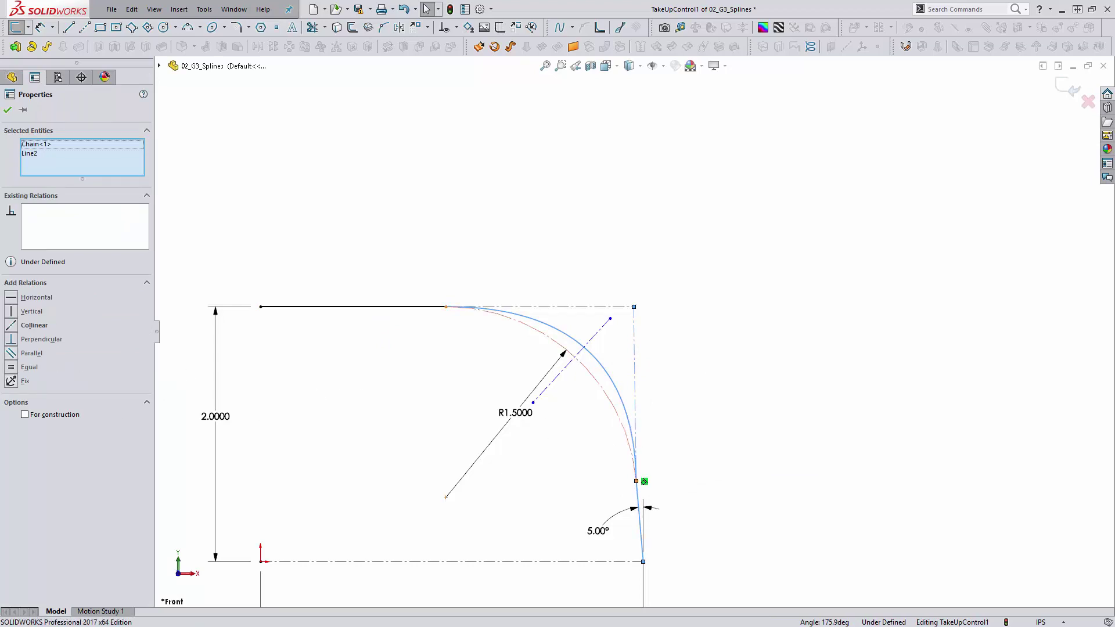
pyautogui.click(627, 434)
pyautogui.click(624, 403)
pyautogui.keyDown('ctrl'); pyautogui.click(638, 499); pyautogui.keyUp('ctrl')
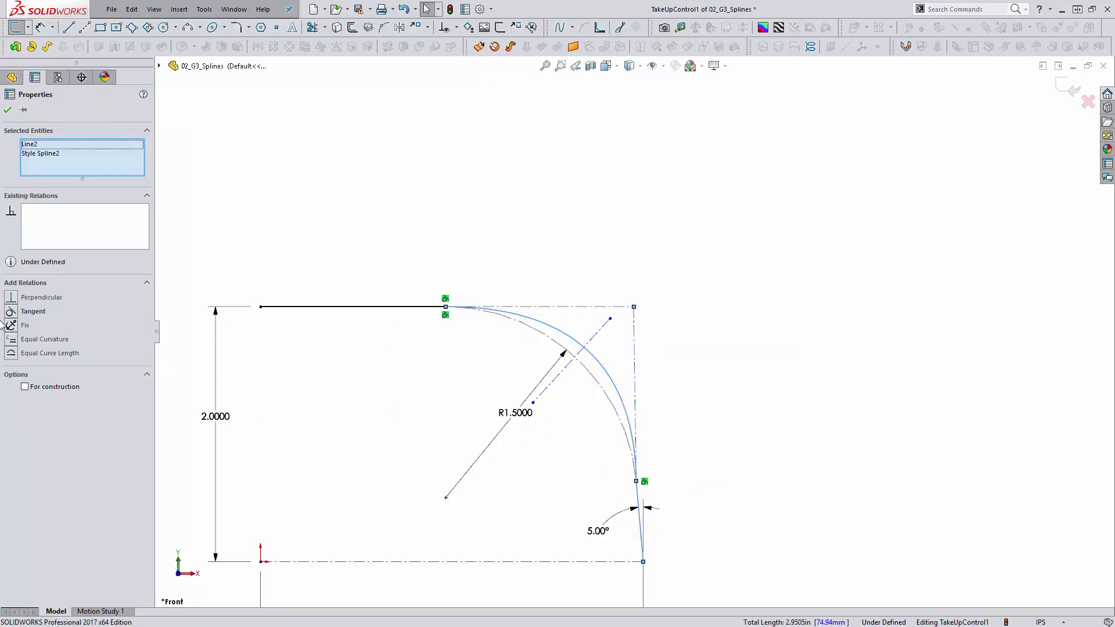
pyautogui.click(11, 311)
pyautogui.click(475, 258)
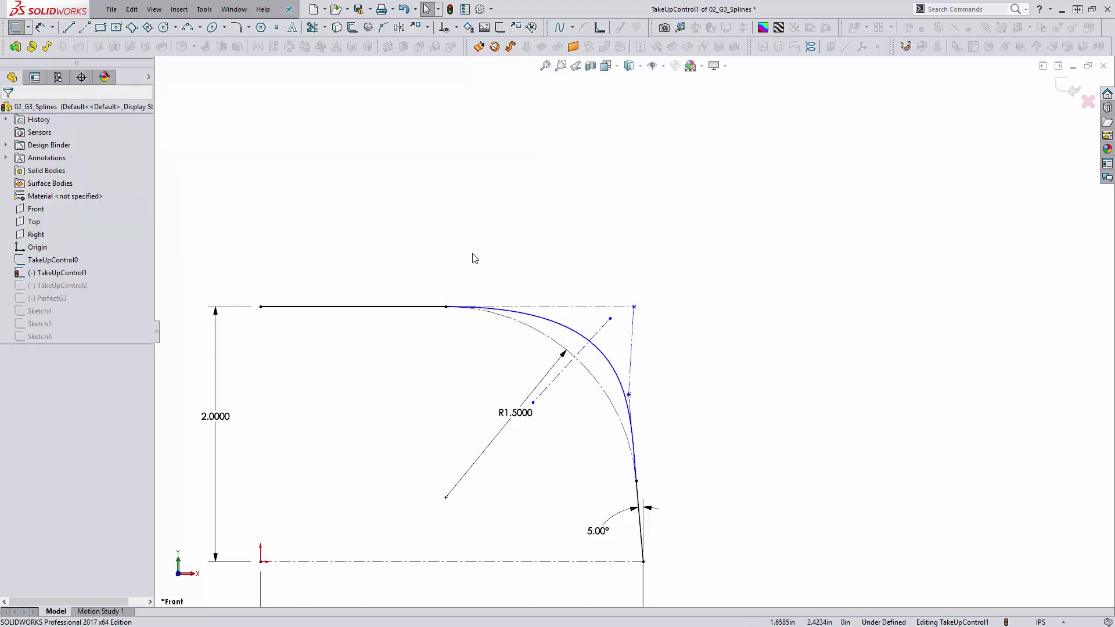
pyautogui.click(629, 396)
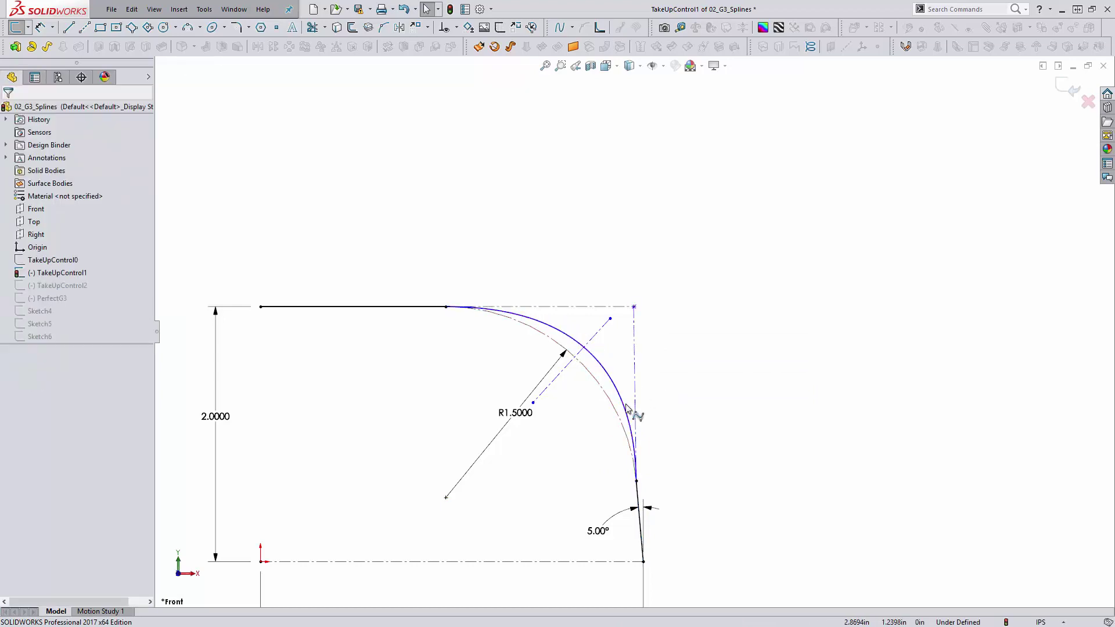
pyautogui.keyDown('ctrl'); pyautogui.click(639, 504); pyautogui.keyUp('ctrl')
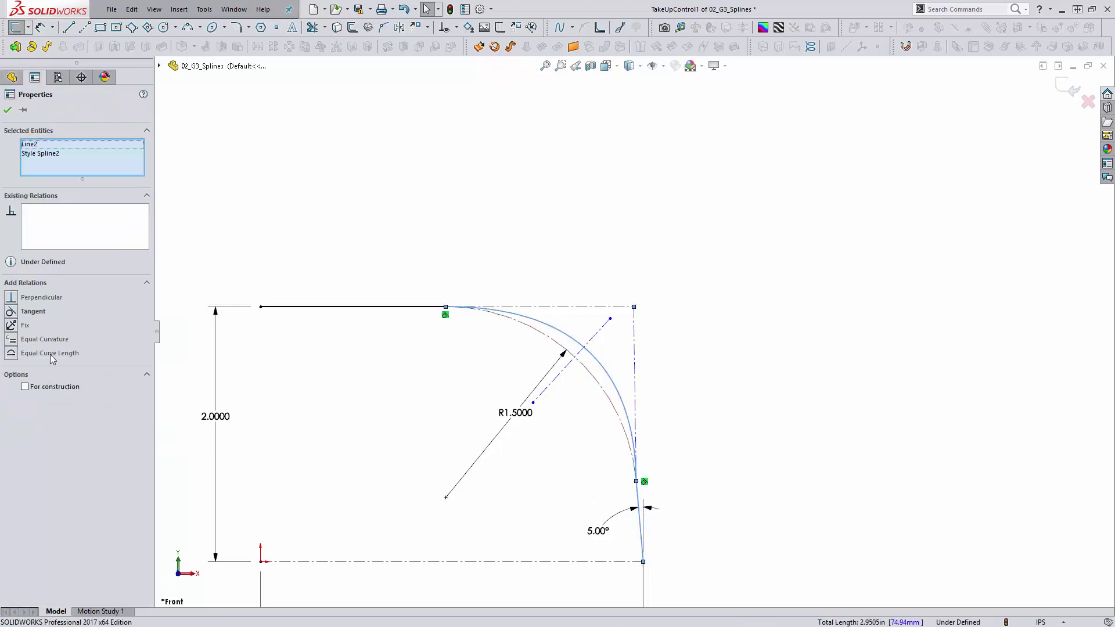
pyautogui.click(11, 312)
pyautogui.click(626, 295)
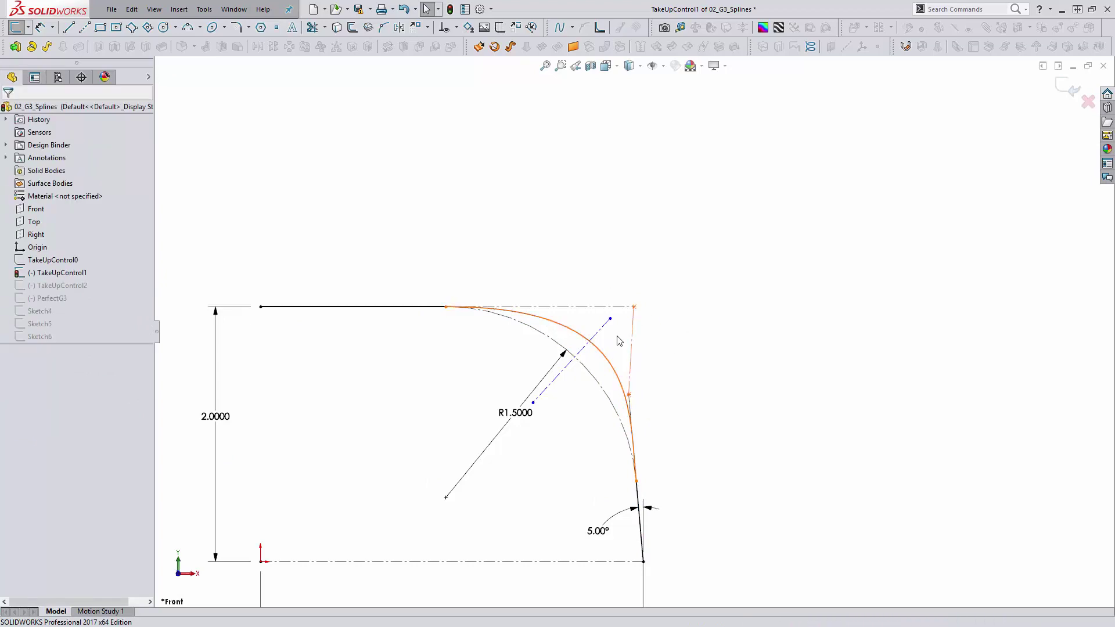
# Step: Reshape the blend by moving the top control vertex left and the lower one up
pyautogui.click(611, 363)
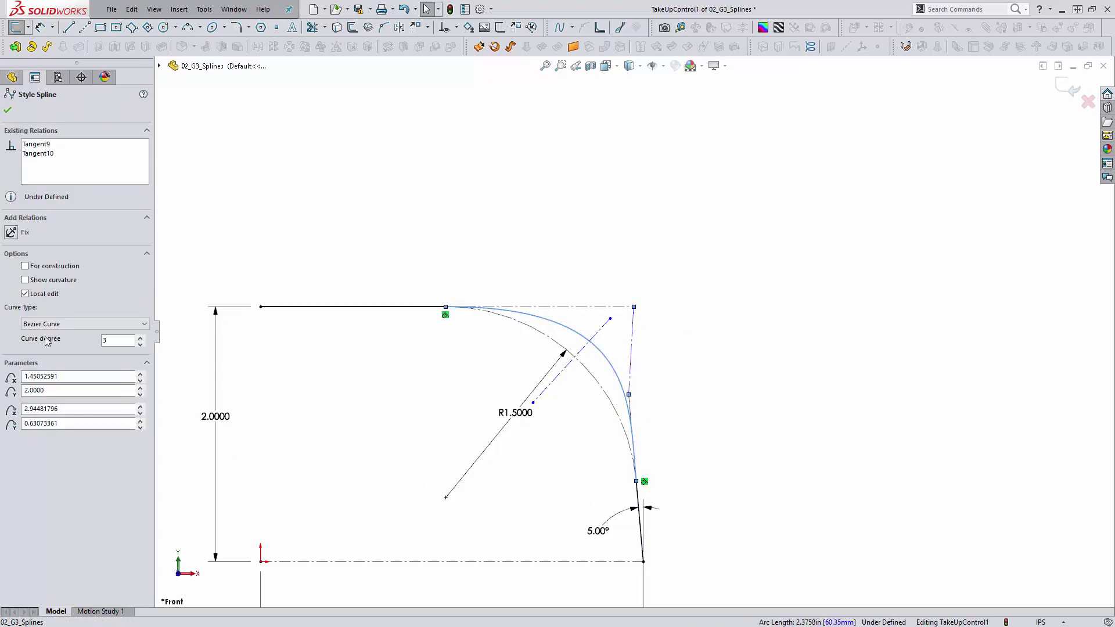
pyautogui.click(685, 421)
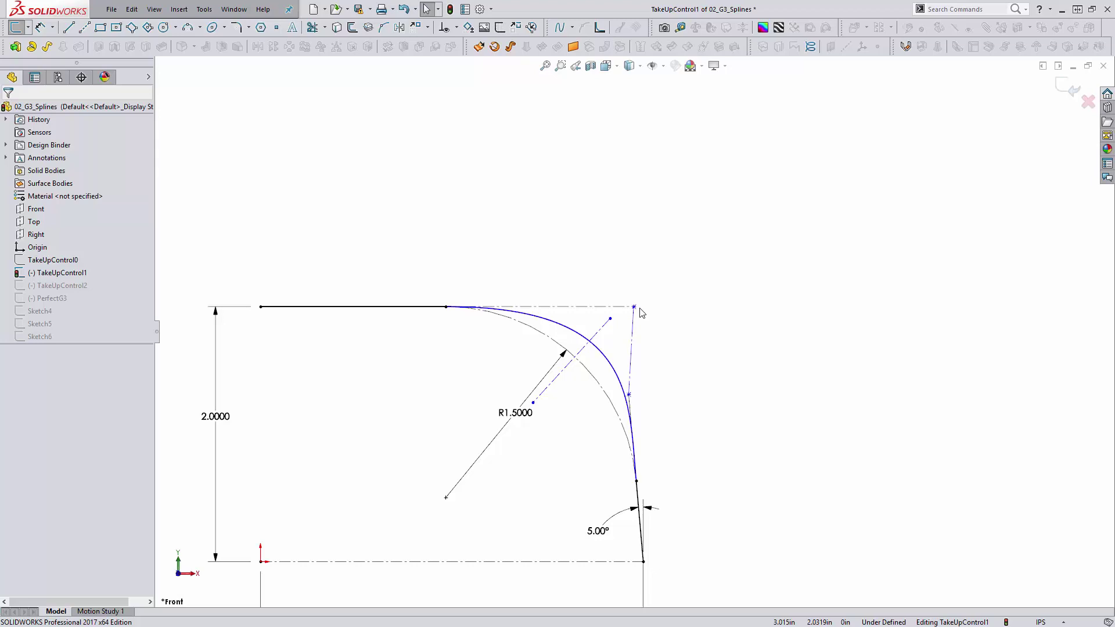
pyautogui.moveTo(634, 307); pyautogui.dragTo(573, 307)
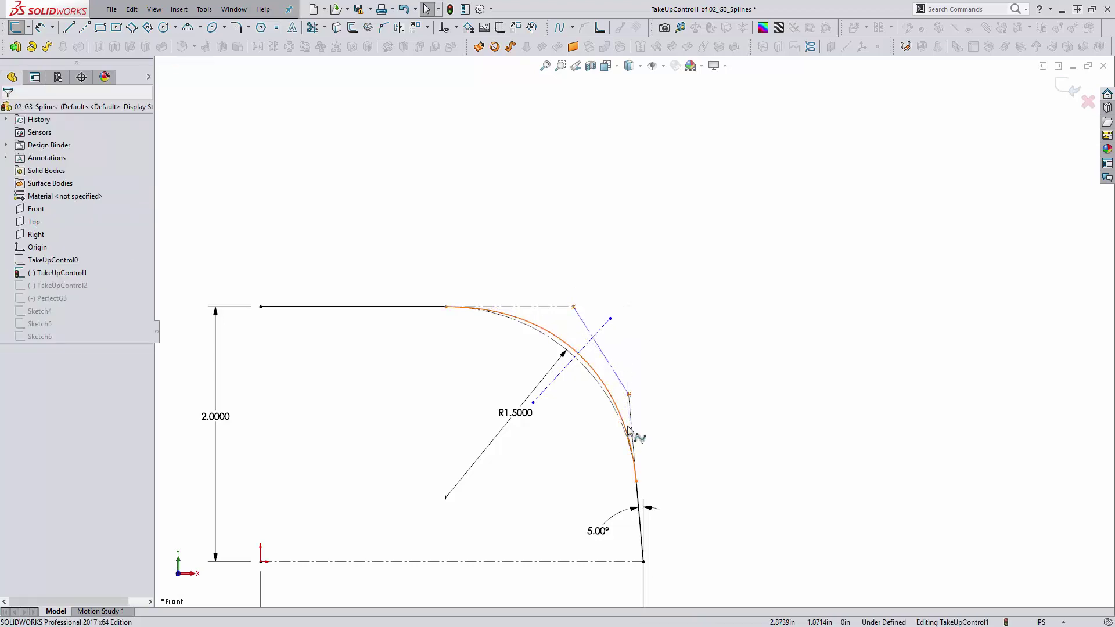
pyautogui.moveTo(631, 400); pyautogui.dragTo(625, 351)
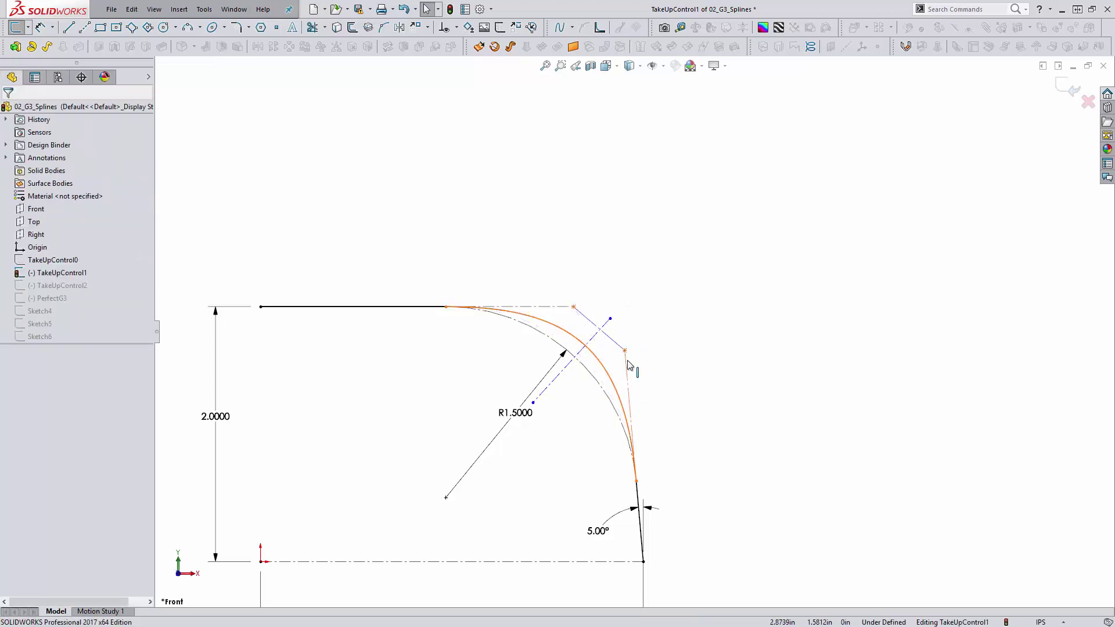
pyautogui.click(630, 362)
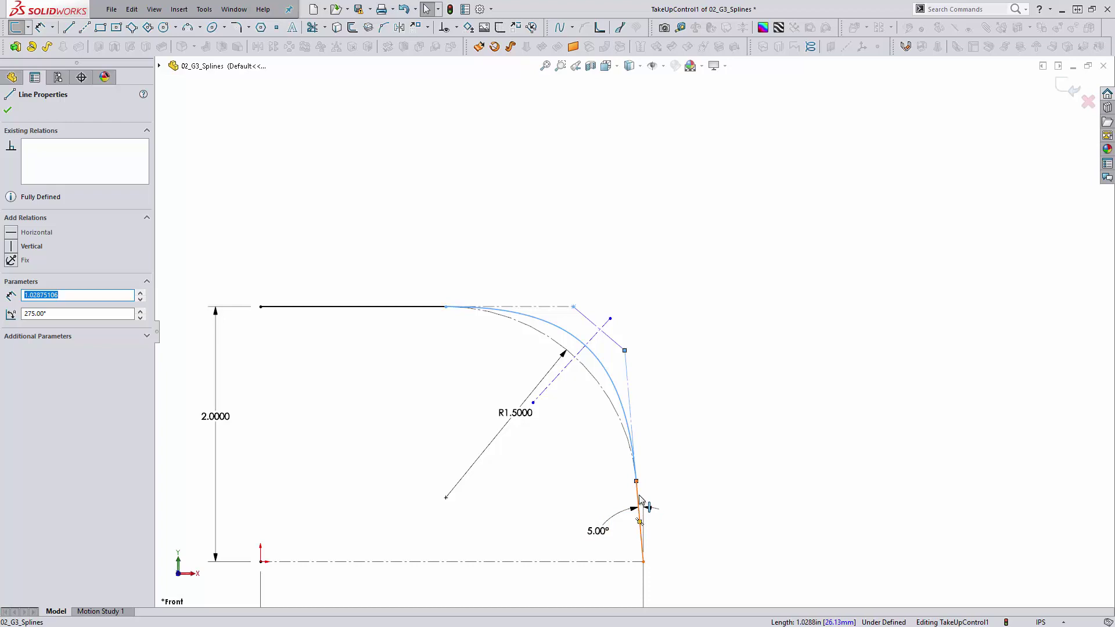
pyautogui.press('Escape')
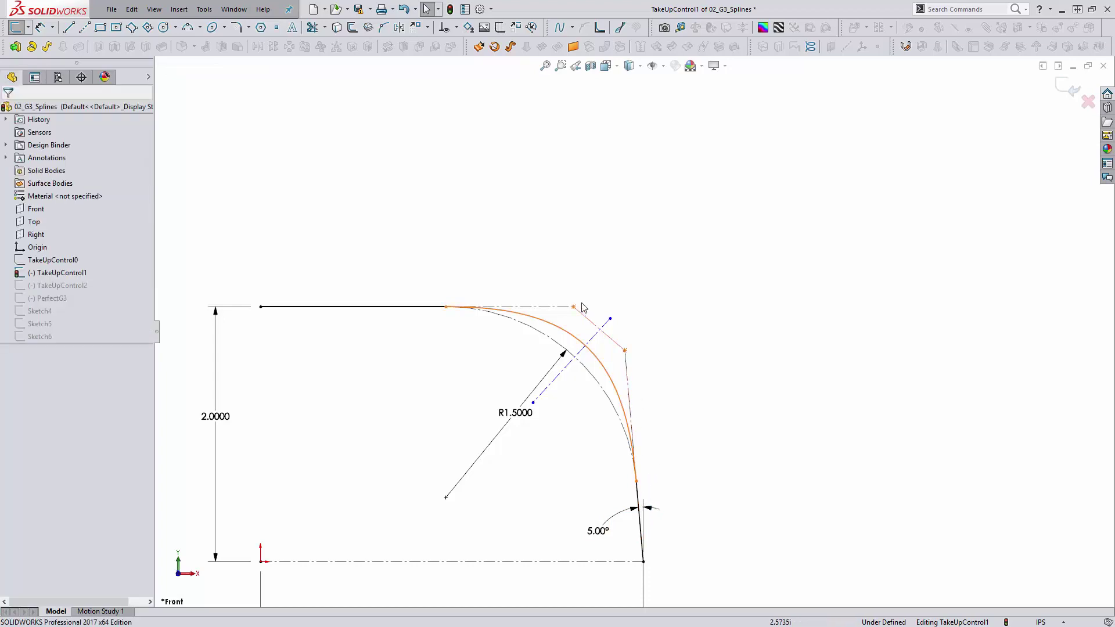
# Step: Fine-tune the curve by nudging the top vertex further left and the right vertex down
pyautogui.moveTo(575, 308); pyautogui.dragTo(560, 307)
pyautogui.moveTo(625, 352); pyautogui.dragTo(629, 384)
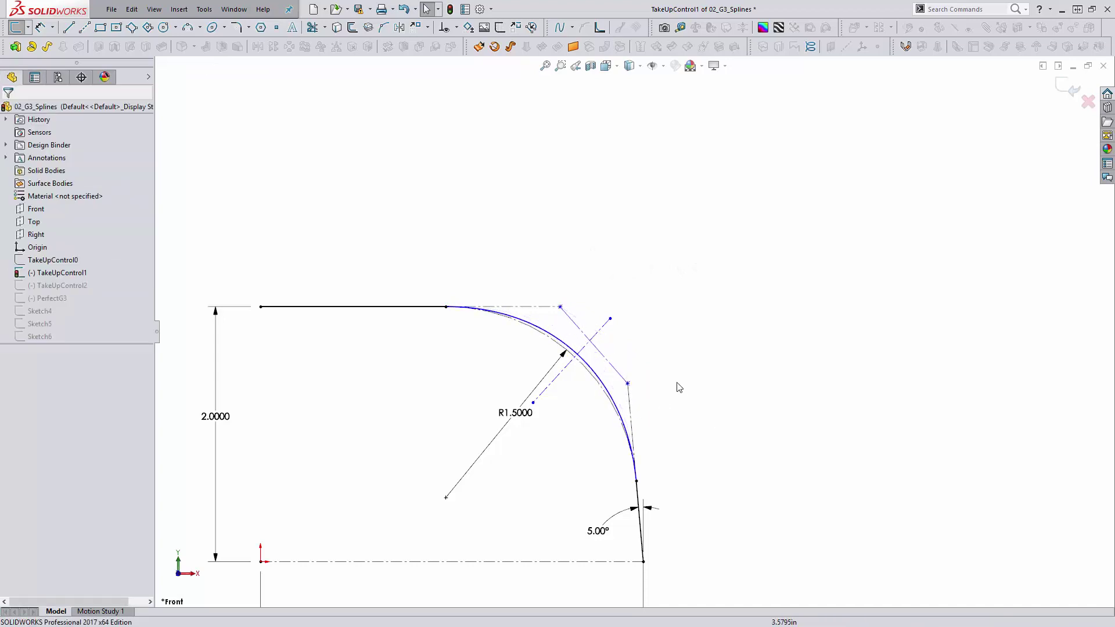
pyautogui.click(585, 327)
pyautogui.press('Escape')
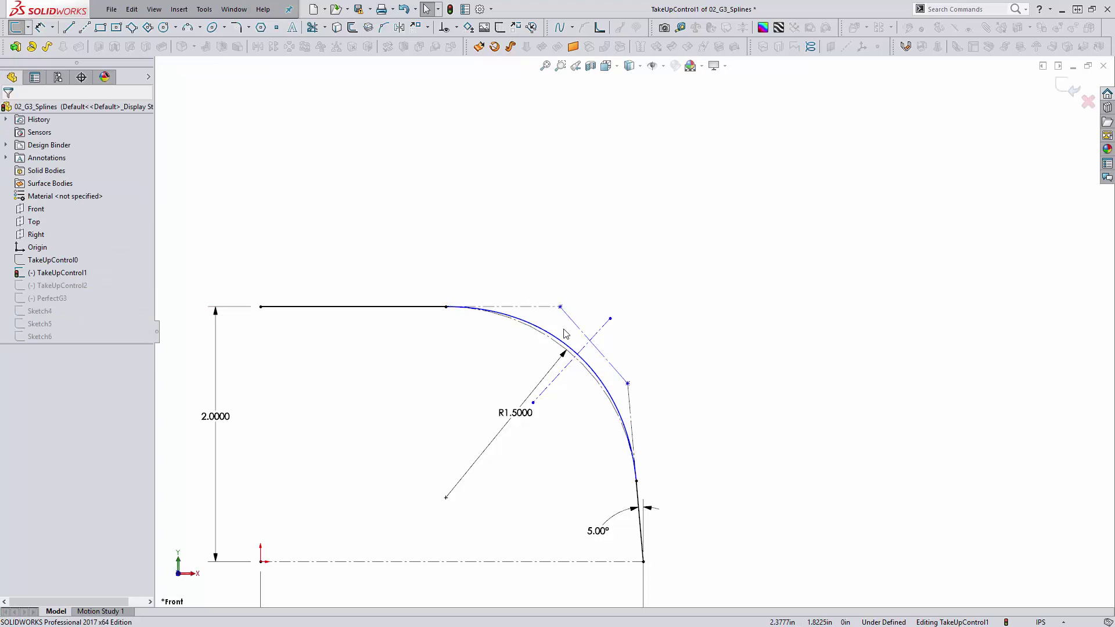
pyautogui.click(565, 331)
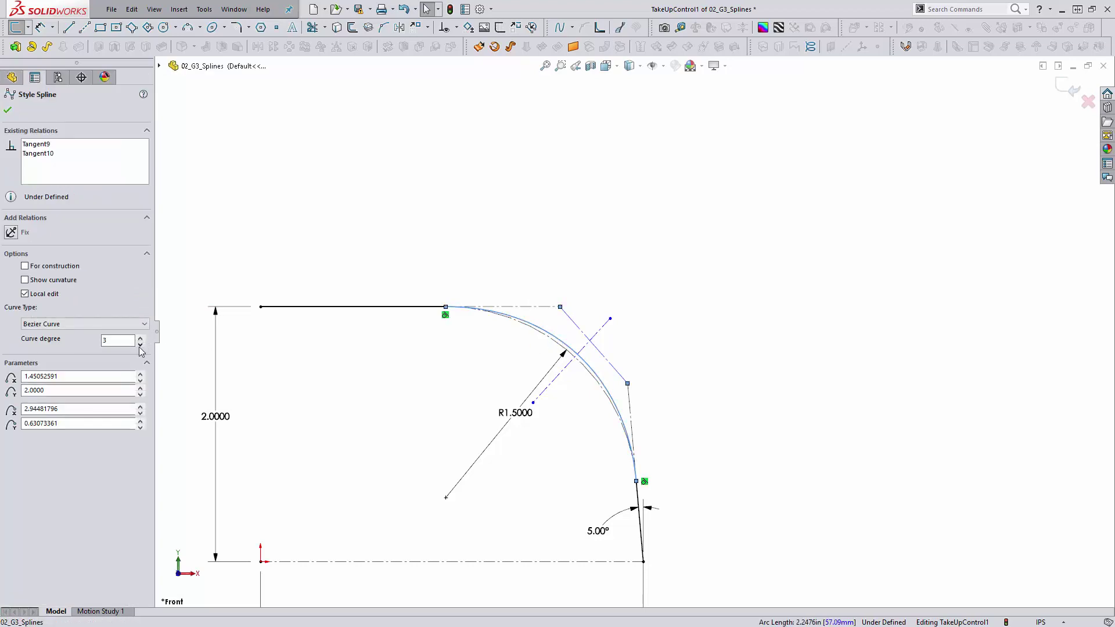
pyautogui.click(555, 258)
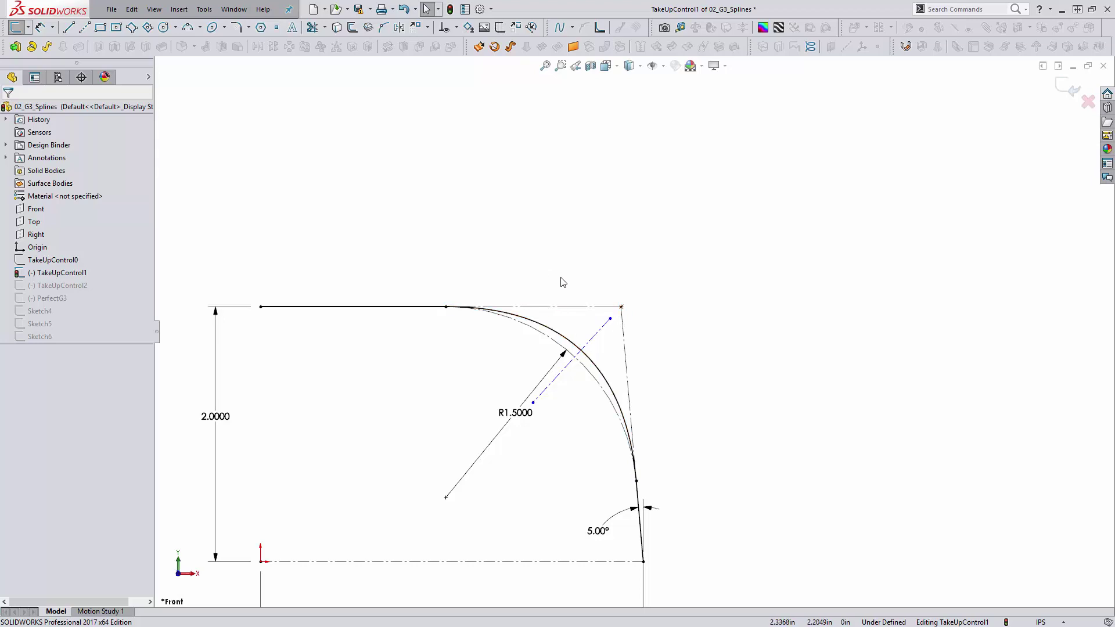
# Step: Exit TakeUpControl1 and open TakeUpControl2 for editing, selecting its old spline
pyautogui.click(1084, 108)
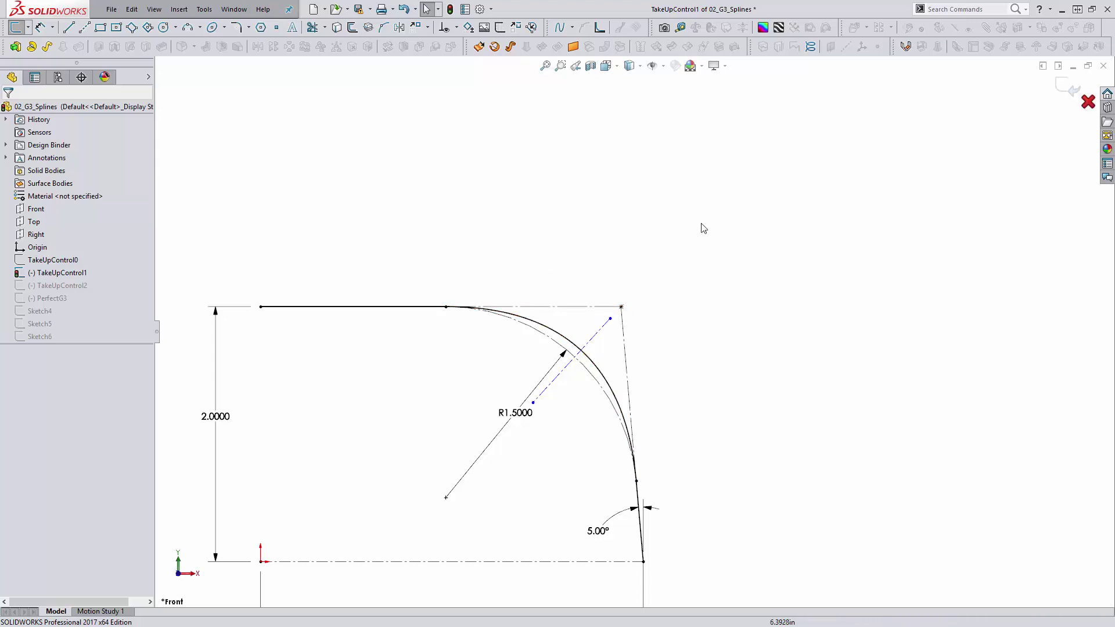
pyautogui.click(81, 288)
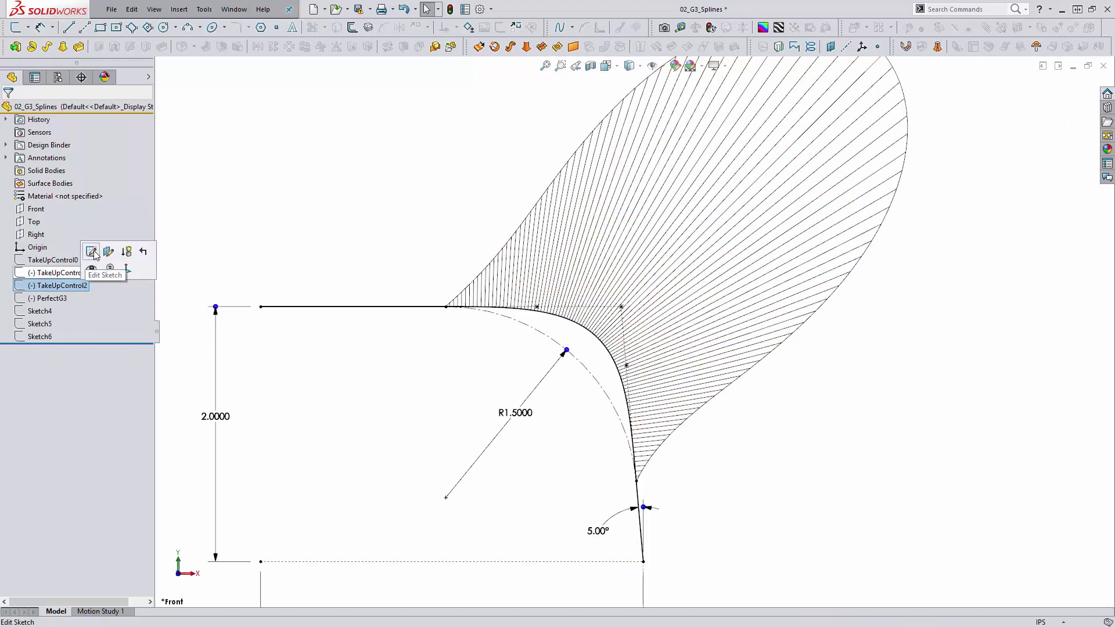
pyautogui.click(92, 251)
pyautogui.click(576, 330)
pyautogui.press('Escape')
pyautogui.scroll(-3, 577, 329)
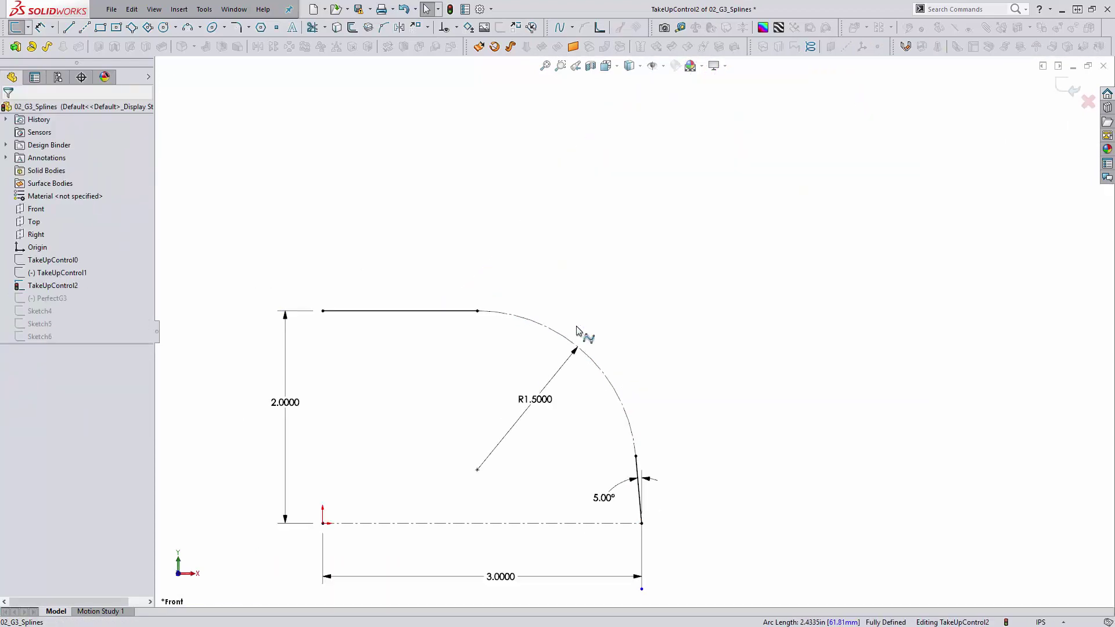
# Step: Draw a regular spline from the line-arc junction to the angled line, then delete it
pyautogui.click(560, 31)
pyautogui.click(503, 314)
pyautogui.click(618, 295)
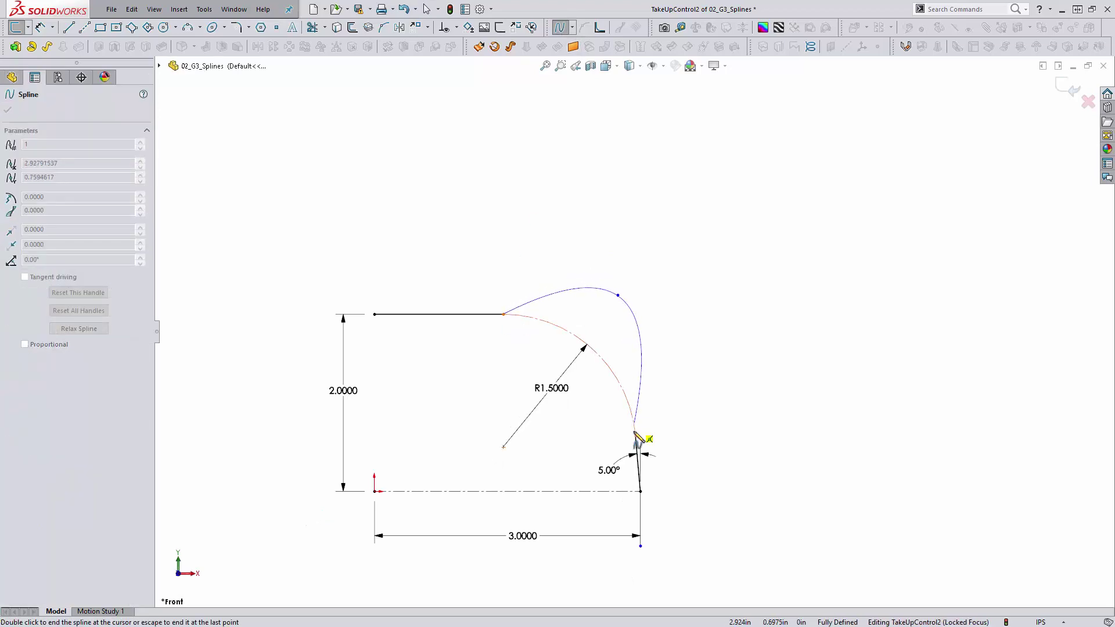
pyautogui.doubleClick(635, 436)
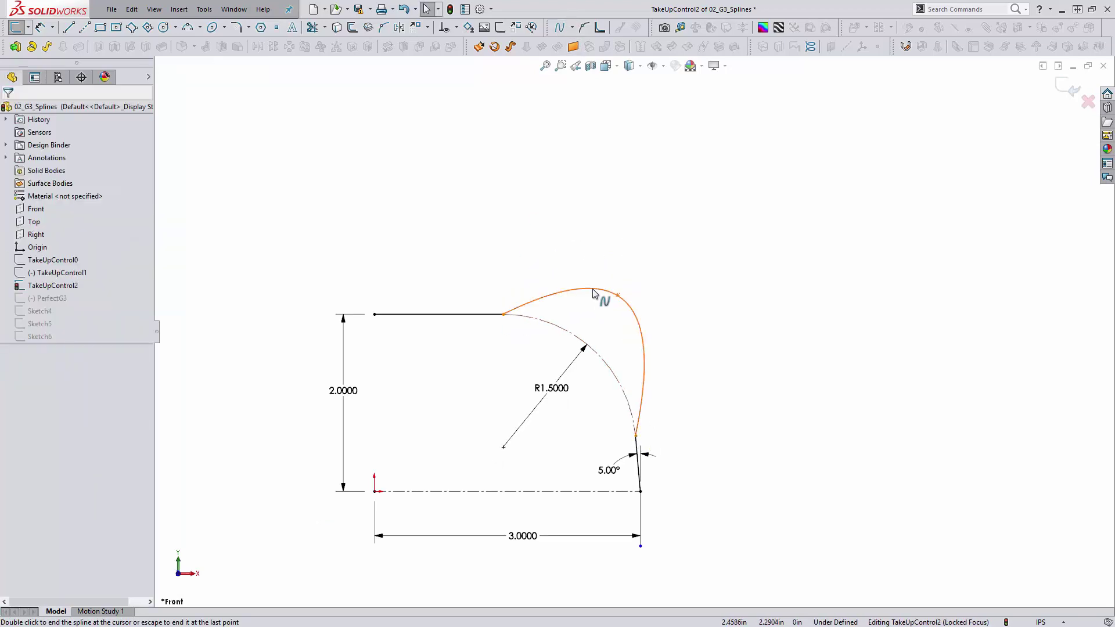
pyautogui.click(604, 294)
pyautogui.press('Delete')
# Step: Draw a style spline from the line-arc junction, via the corner, to the angled line's end
pyautogui.click(573, 27)
pyautogui.click(587, 52)
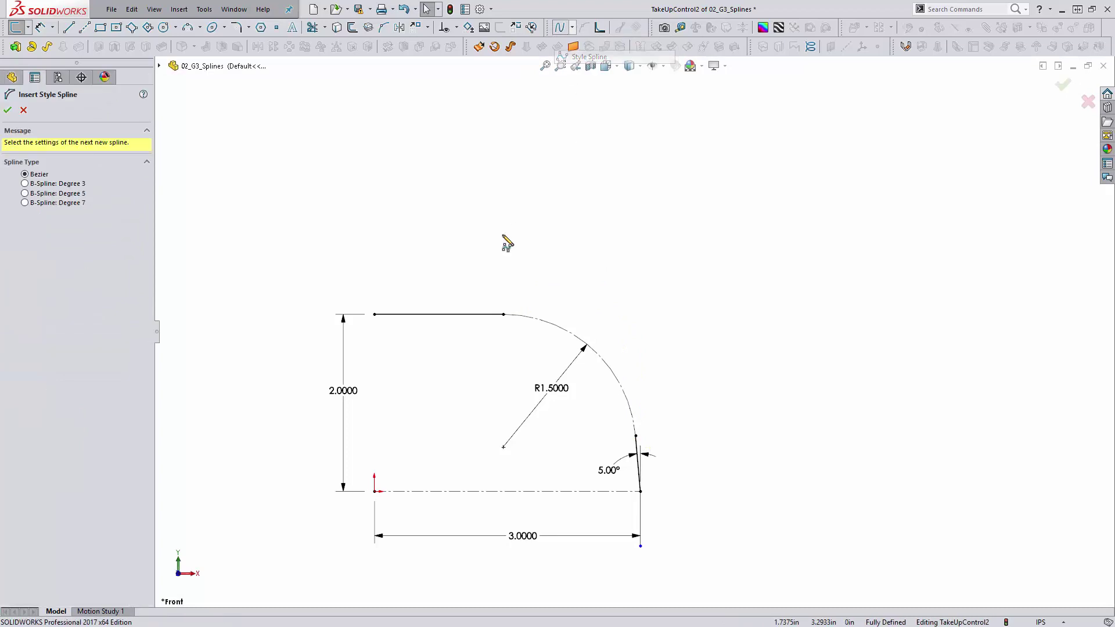
pyautogui.click(503, 314)
pyautogui.click(613, 302)
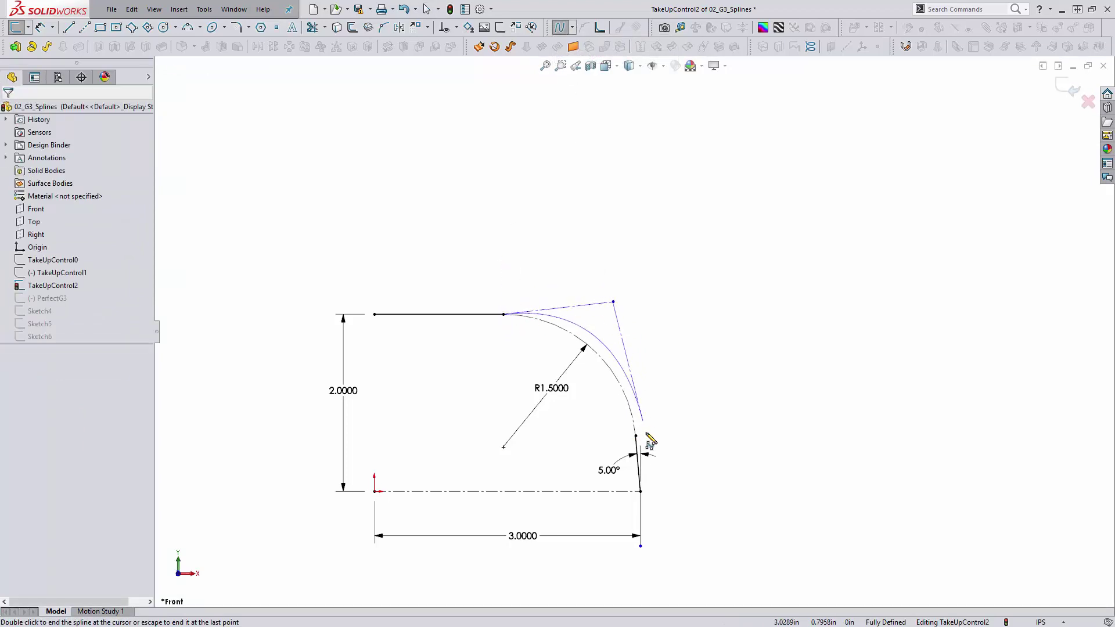
pyautogui.doubleClick(637, 437)
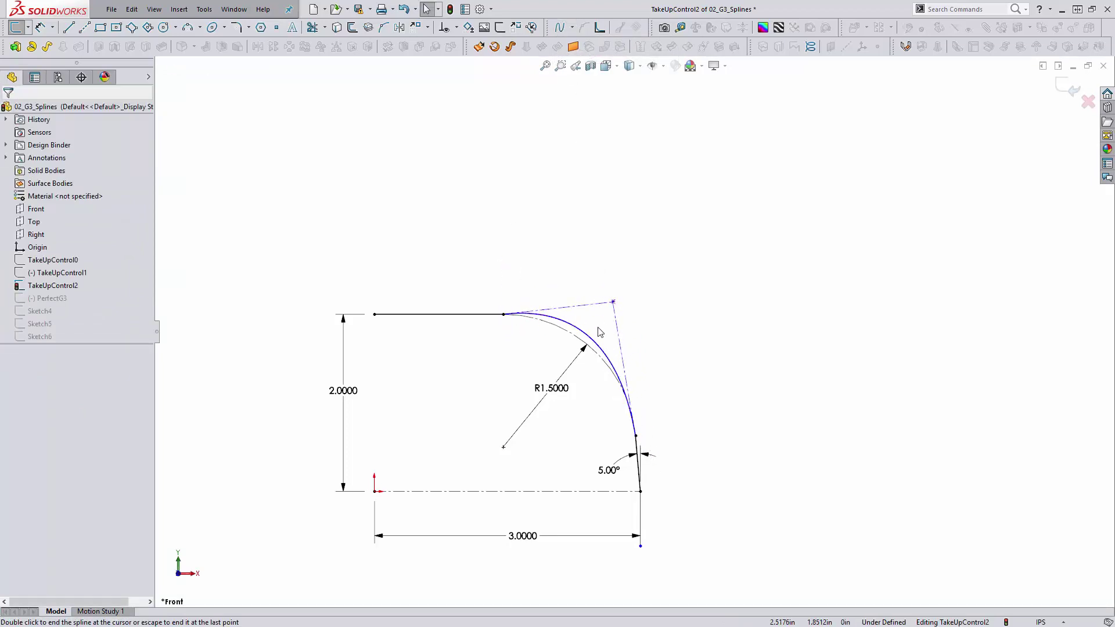
# Step: Give the style spline equal curvature with the horizontal line
pyautogui.click(574, 324)
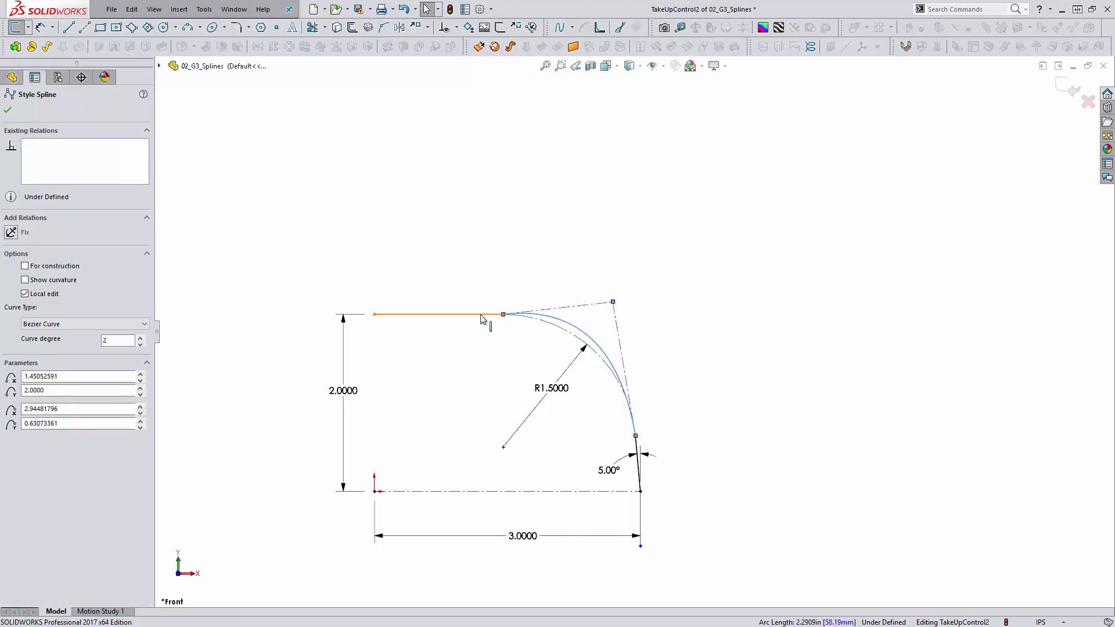
pyautogui.keyDown('ctrl'); pyautogui.click(485, 314); pyautogui.keyUp('ctrl')
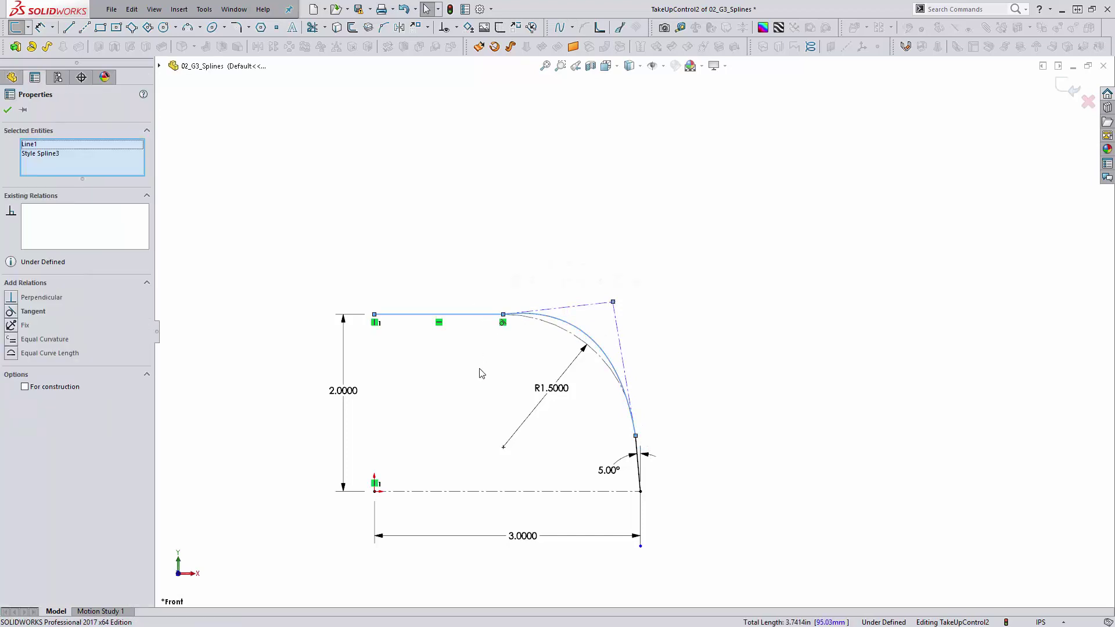
pyautogui.click(11, 341)
pyautogui.click(566, 407)
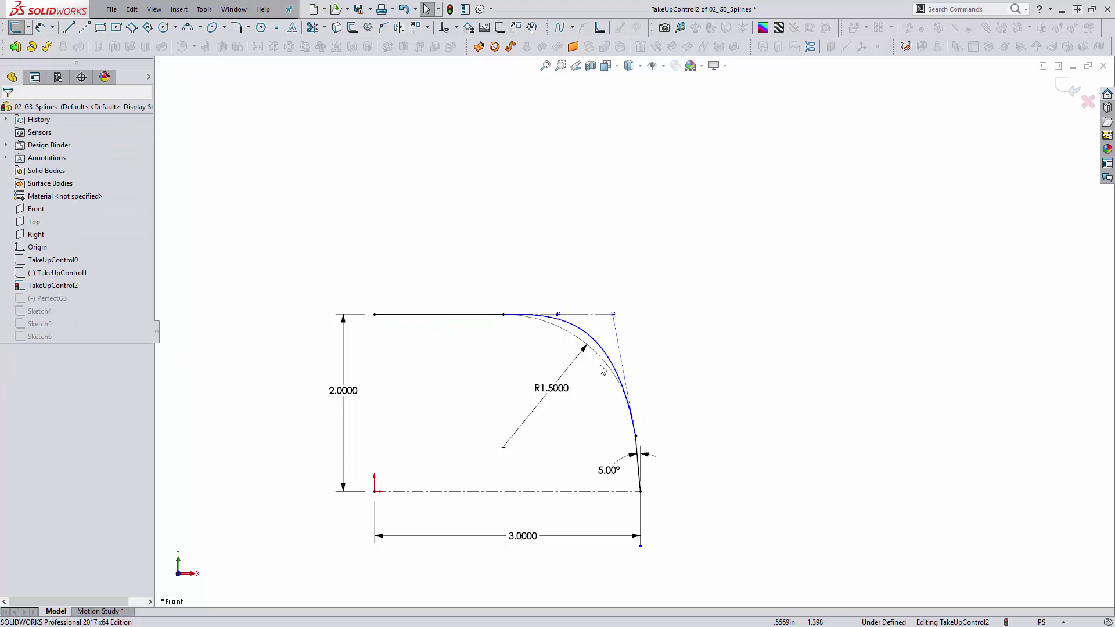
pyautogui.scroll(-2, 598, 370)
pyautogui.scroll(-3, 552, 306)
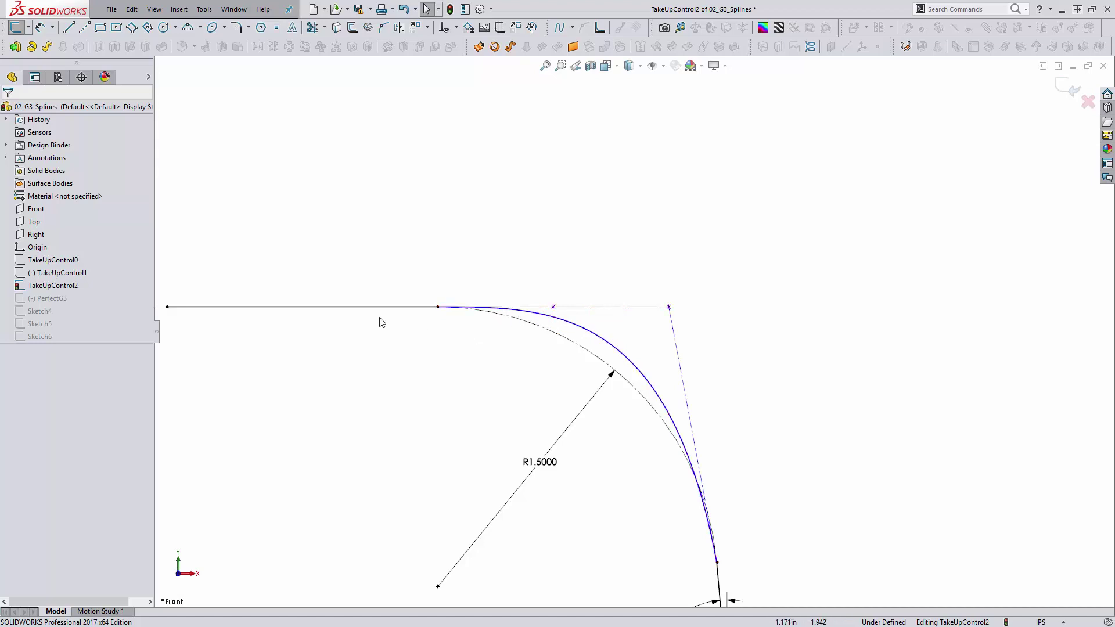
pyautogui.scroll(2, 608, 470)
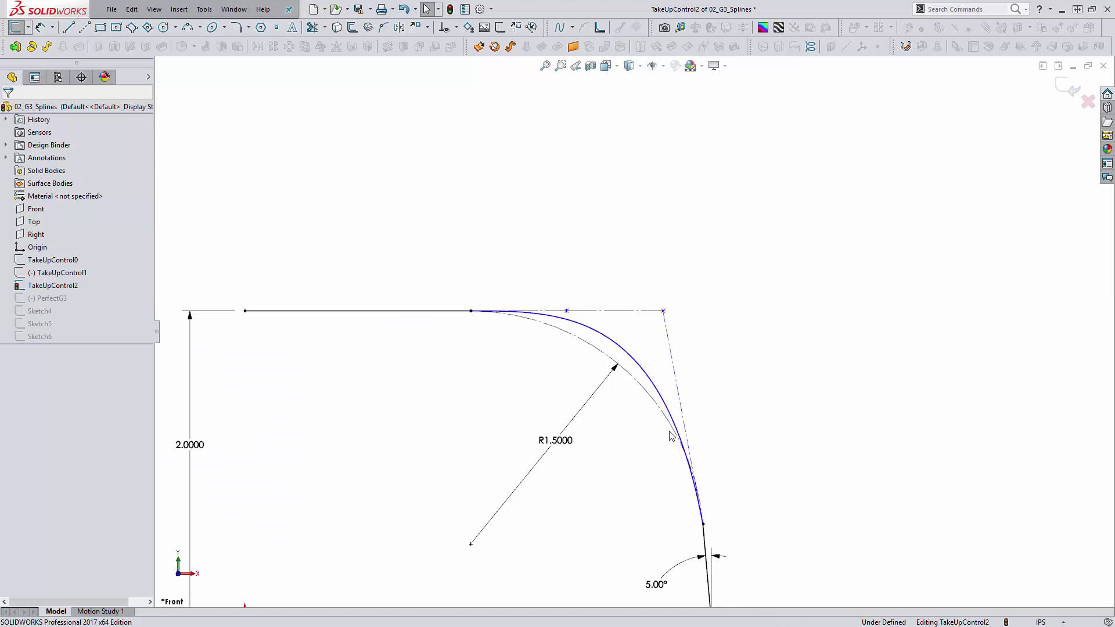
pyautogui.scroll(2, 664, 499)
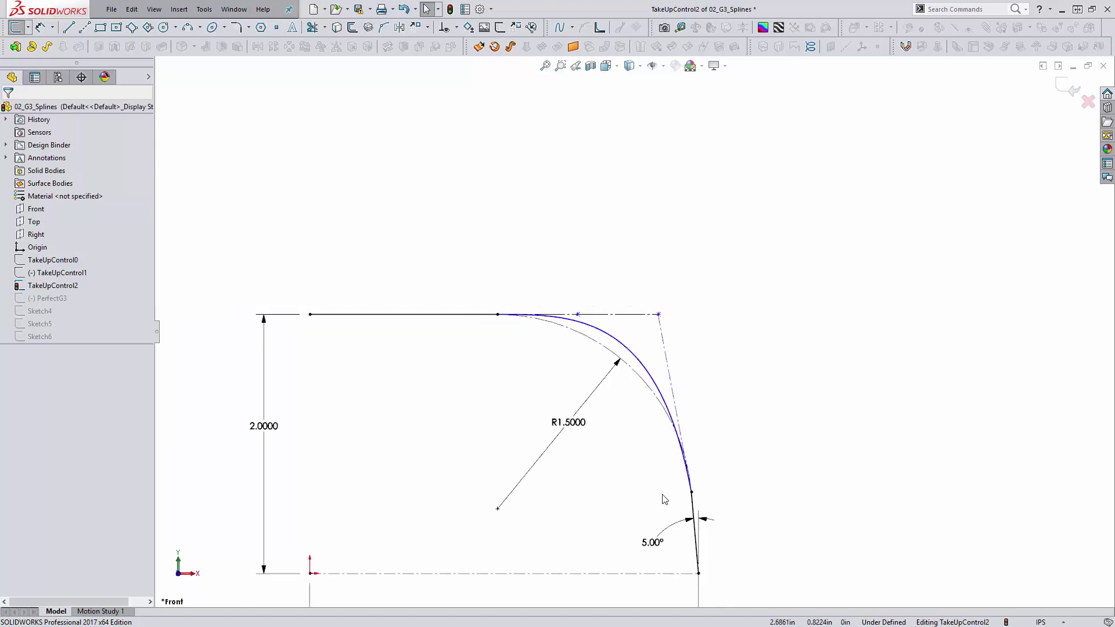
# Step: Make the spline tangent and curvature-equal to the 5° angled line
pyautogui.click(660, 388)
pyautogui.keyDown('ctrl'); pyautogui.click(697, 510); pyautogui.keyUp('ctrl')
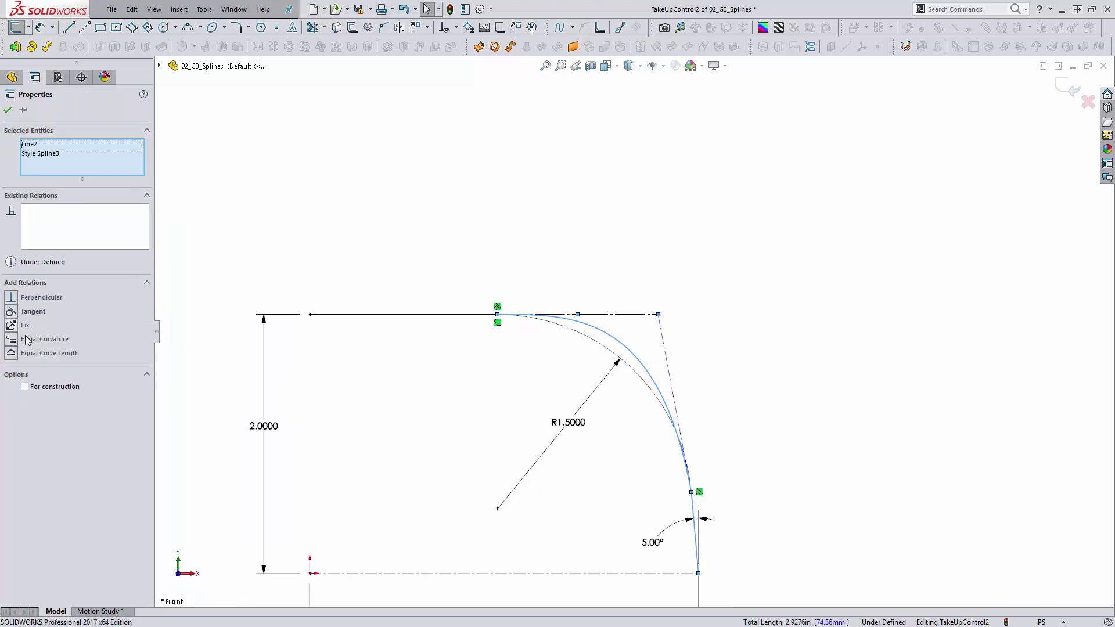
pyautogui.click(13, 342)
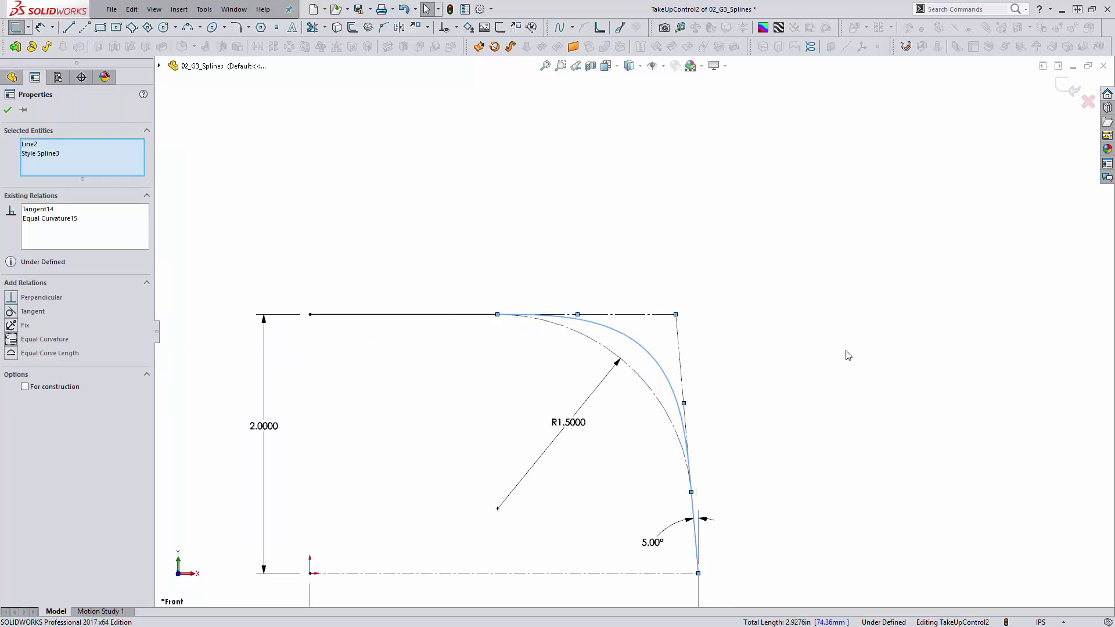
pyautogui.press('Escape')
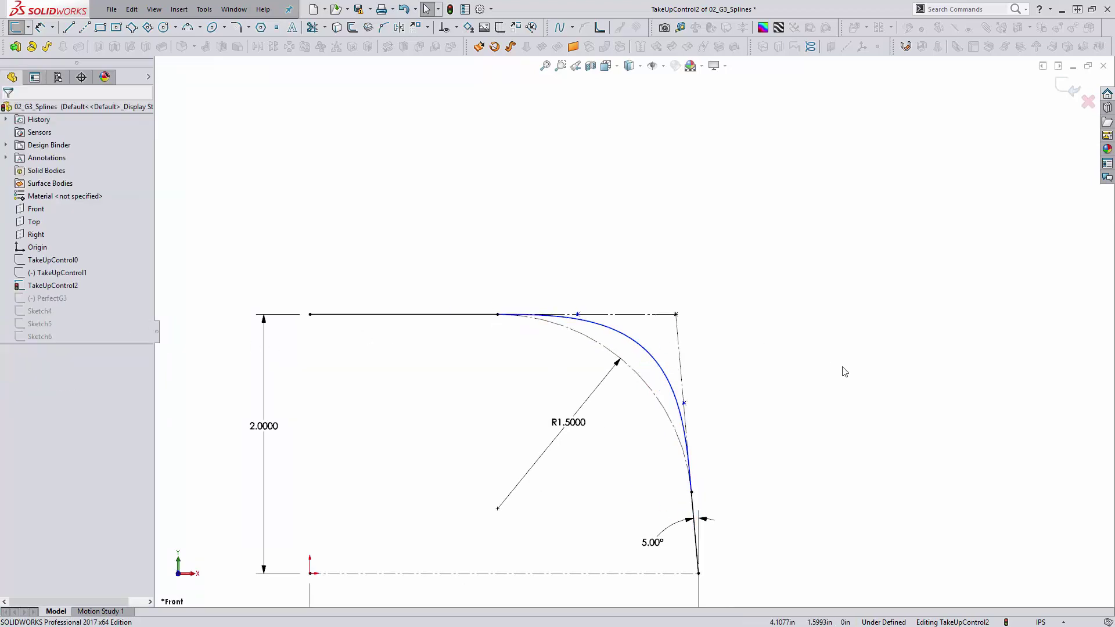
# Step: Inspect the control polygon and slide the top control vertex slightly along its line
pyautogui.click(685, 402)
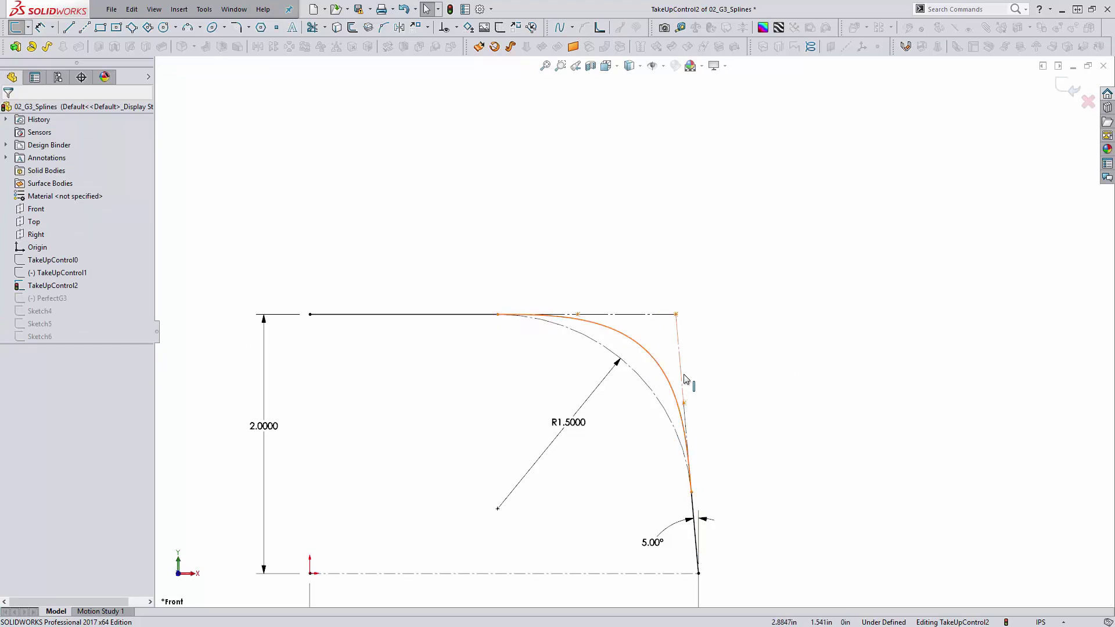
pyautogui.press('Escape')
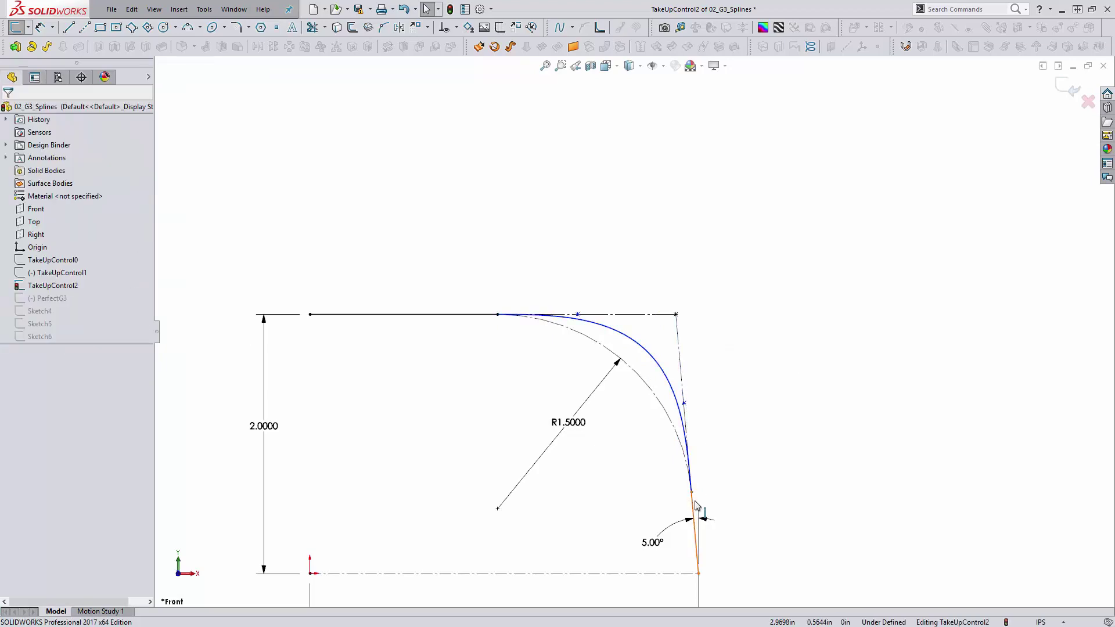
pyautogui.click(627, 346)
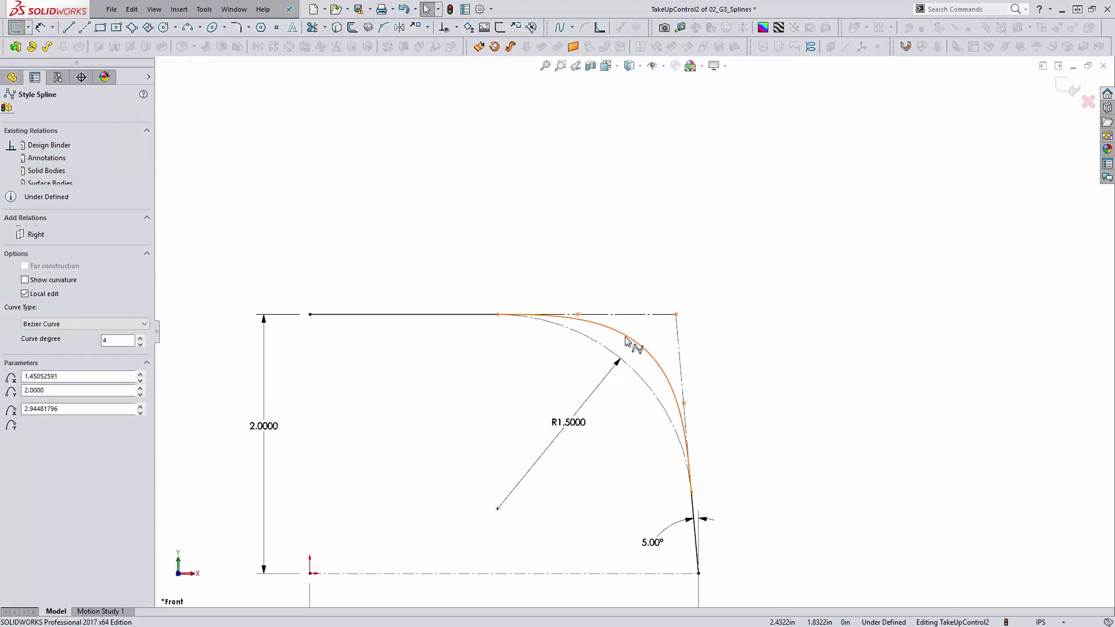
pyautogui.click(568, 363)
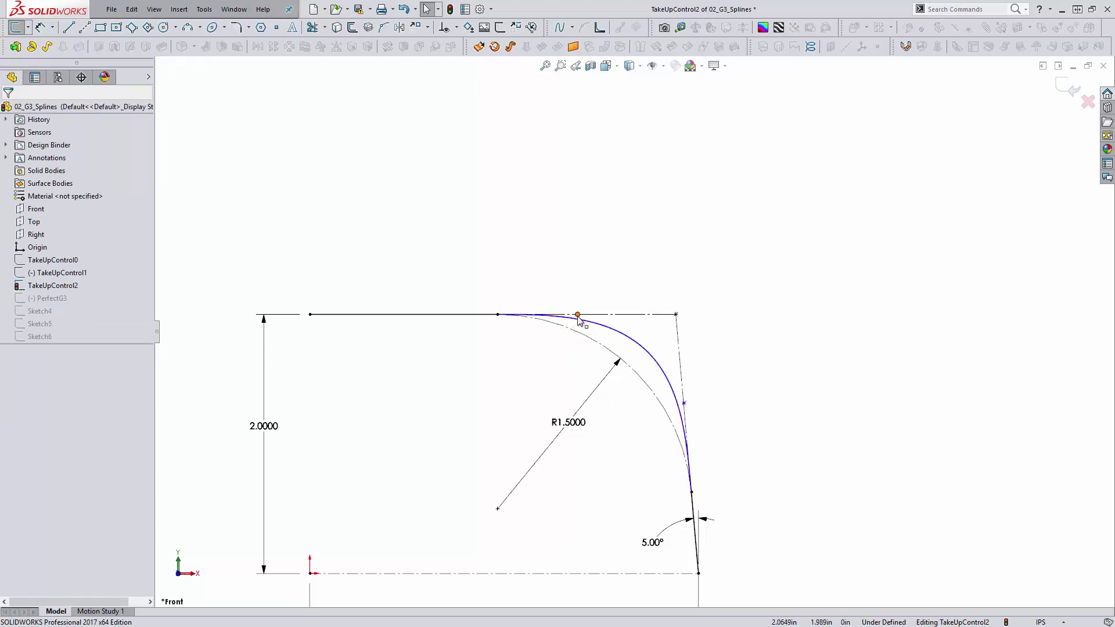
pyautogui.moveTo(579, 318); pyautogui.dragTo(580, 305)
pyautogui.click(524, 275)
# Step: Slide the top vertex farther and the lower vertex down its line, then check the horizontal line
pyautogui.click(590, 323)
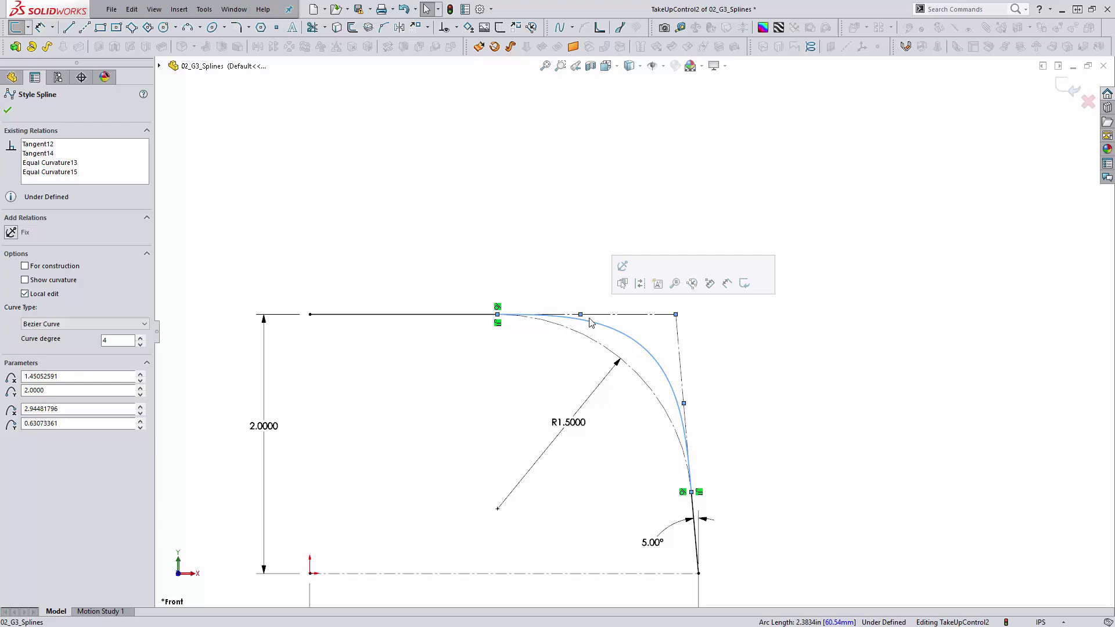
pyautogui.click(590, 270)
pyautogui.moveTo(580, 317)
pyautogui.mouseDown()
pyautogui.moveTo(589, 315)
pyautogui.moveTo(554, 319)
pyautogui.moveTo(640, 318)
pyautogui.moveTo(576, 315)
pyautogui.mouseUp()
pyautogui.moveTo(685, 405); pyautogui.dragTo(720, 426)
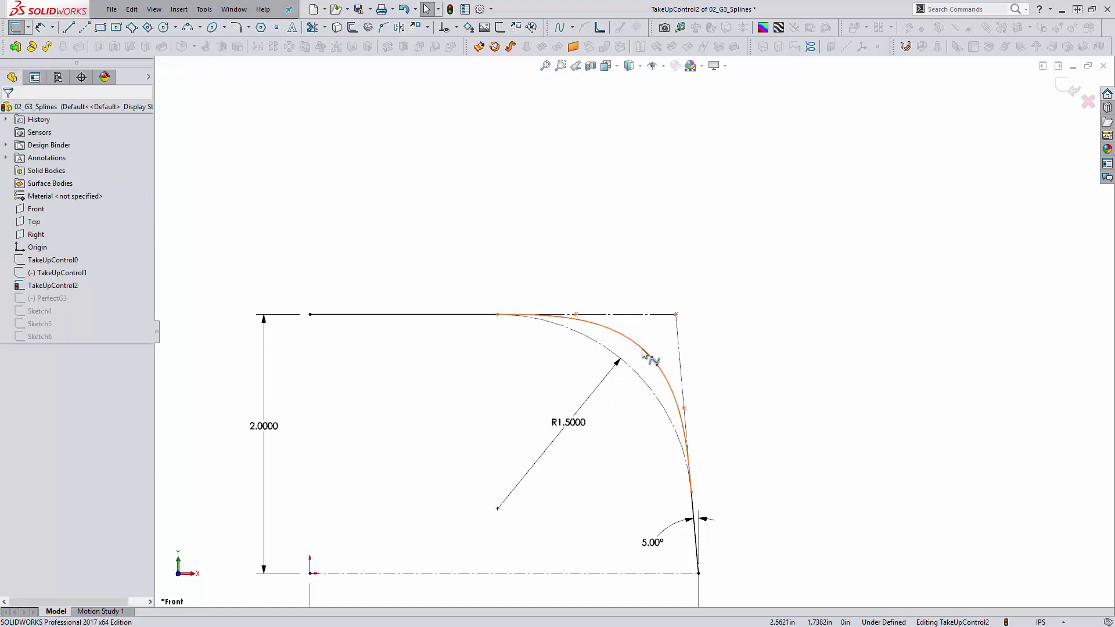
pyautogui.scroll(-1, 575, 325)
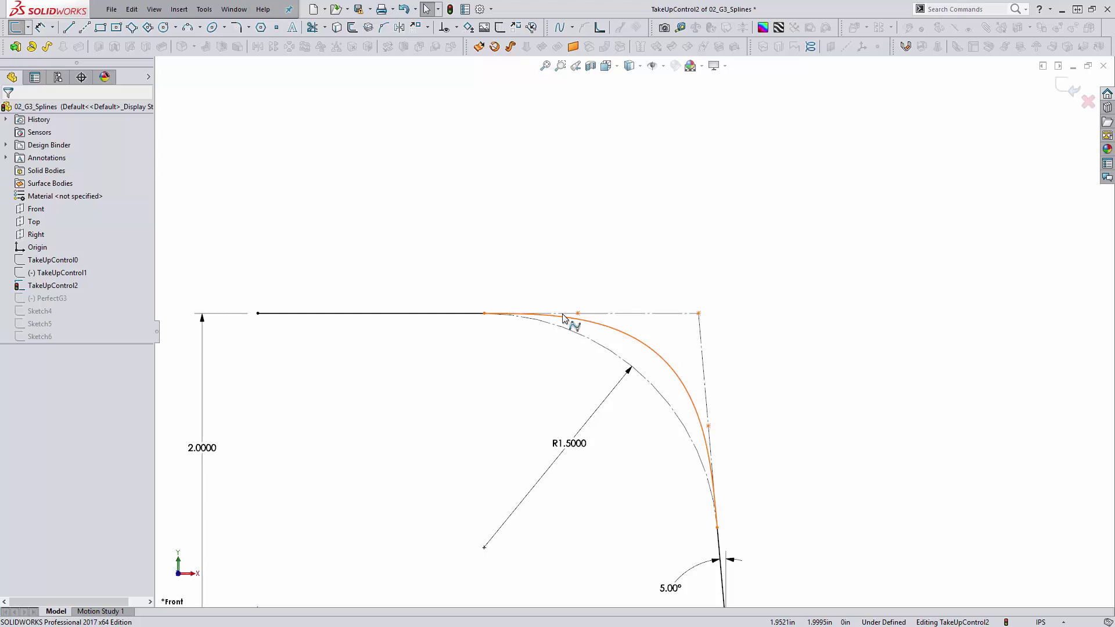
pyautogui.click(459, 321)
pyautogui.scroll(1, 455, 380)
pyautogui.click(455, 386)
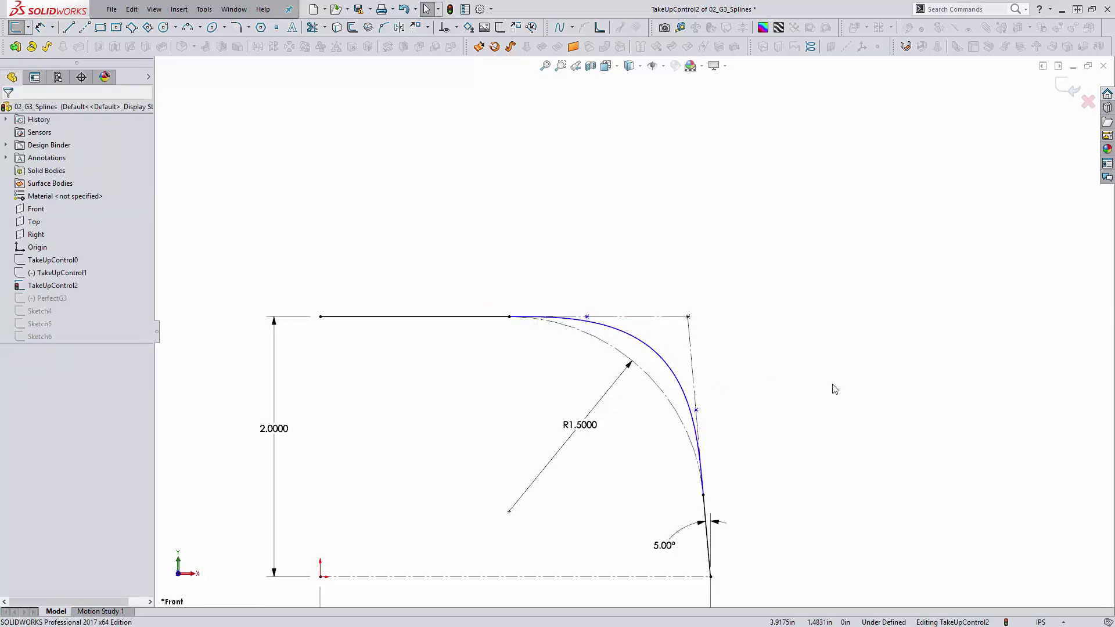
# Step: Leave the TakeUpControl2 sketch, edit PerfectG3, and delete its old spline and comb
pyautogui.click(1088, 105)
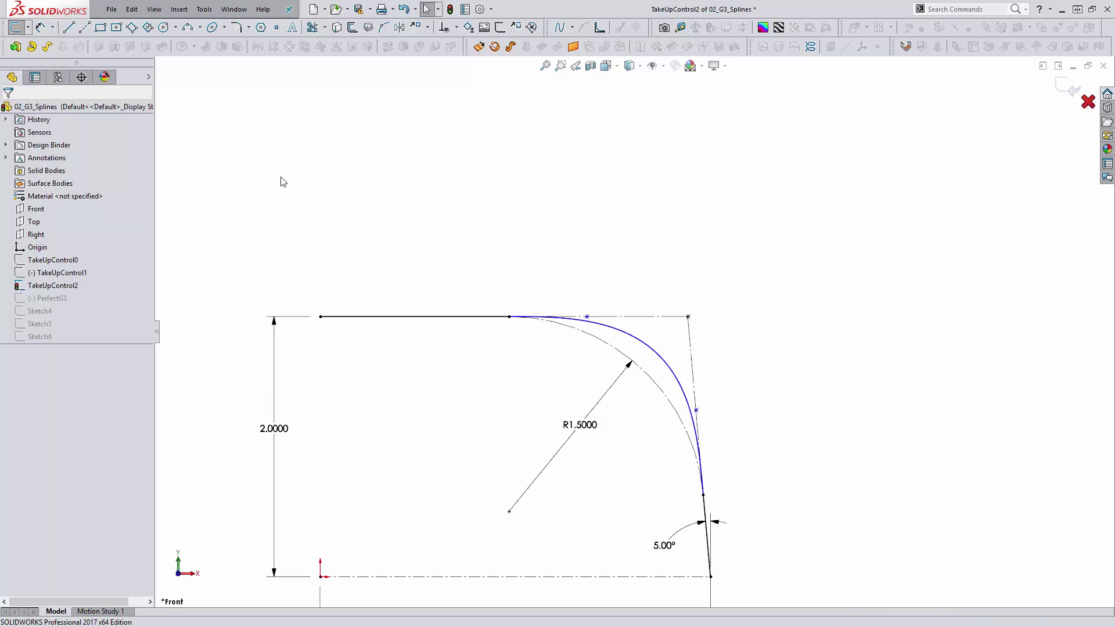
pyautogui.click(61, 302)
pyautogui.click(70, 263)
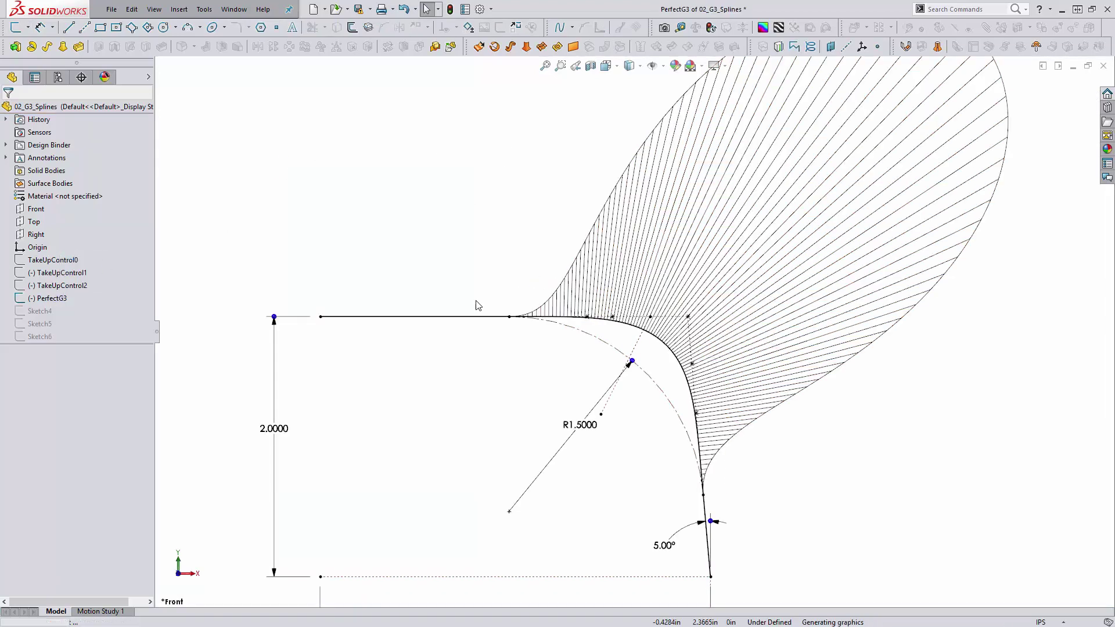
pyautogui.click(639, 325)
pyautogui.press('Delete')
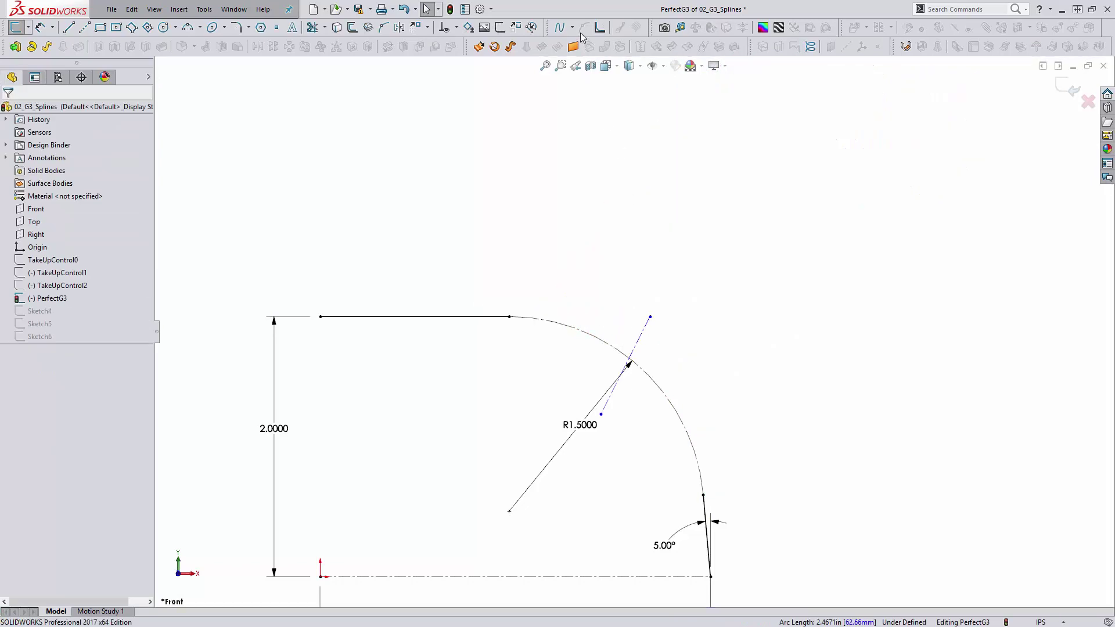
# Step: Draw a style spline from the horizontal line's end around the corner to the angled line's top
pyautogui.click(572, 27)
pyautogui.click(586, 55)
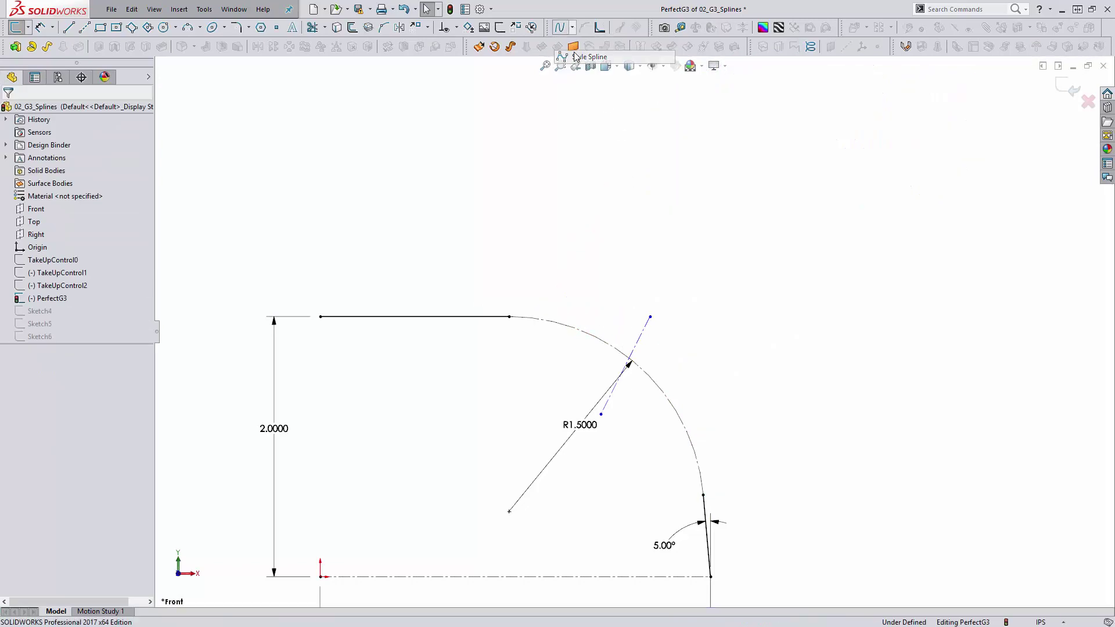
pyautogui.click(509, 318)
pyautogui.click(652, 262)
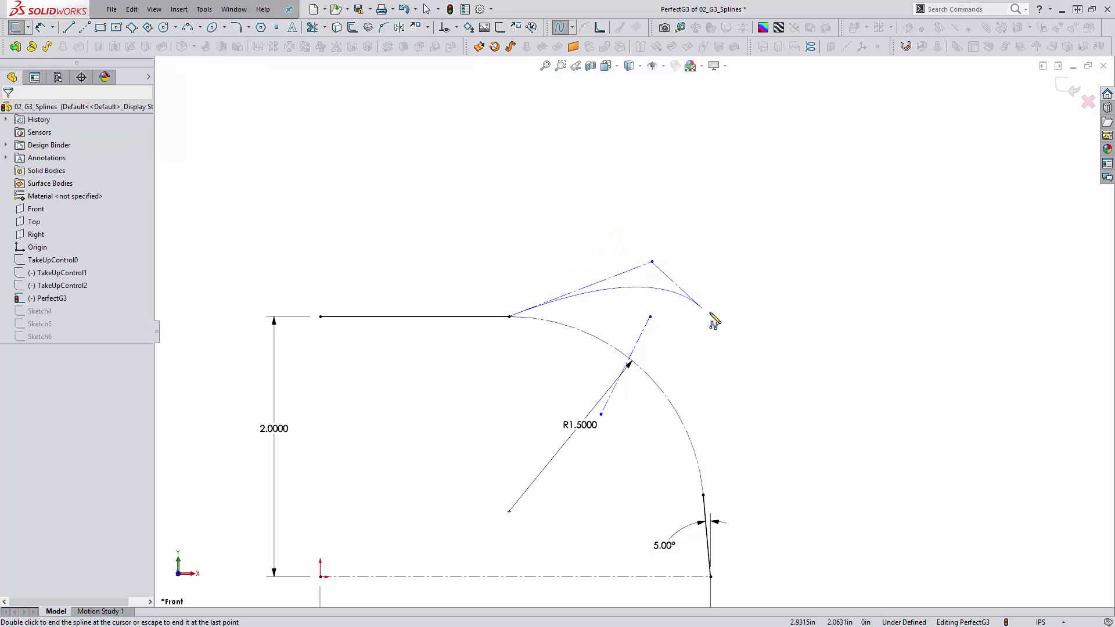
pyautogui.click(725, 343)
pyautogui.click(726, 385)
pyautogui.click(730, 407)
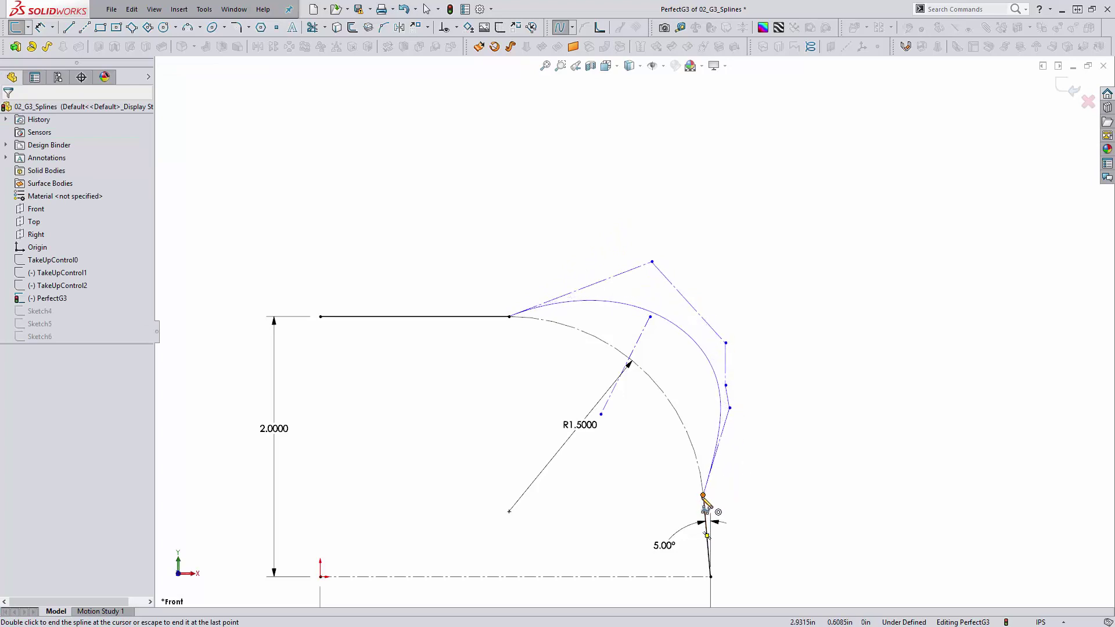
pyautogui.doubleClick(703, 496)
# Step: Raise the style spline's degree and pull a right-side control vertex upward to reshape it
pyautogui.click(694, 344)
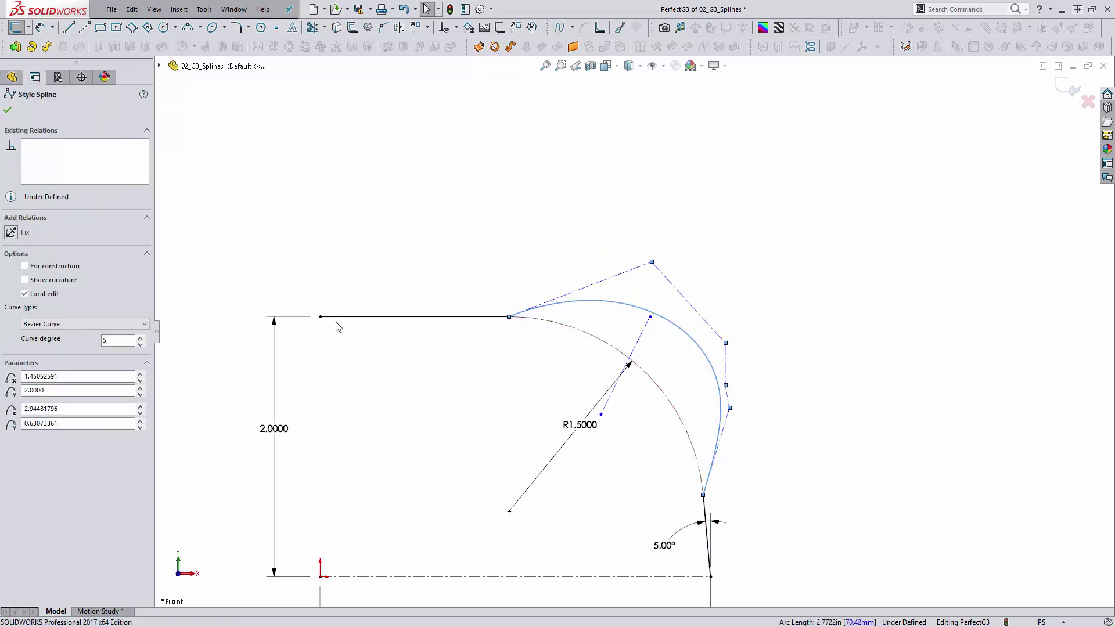
pyautogui.click(140, 338)
pyautogui.click(503, 283)
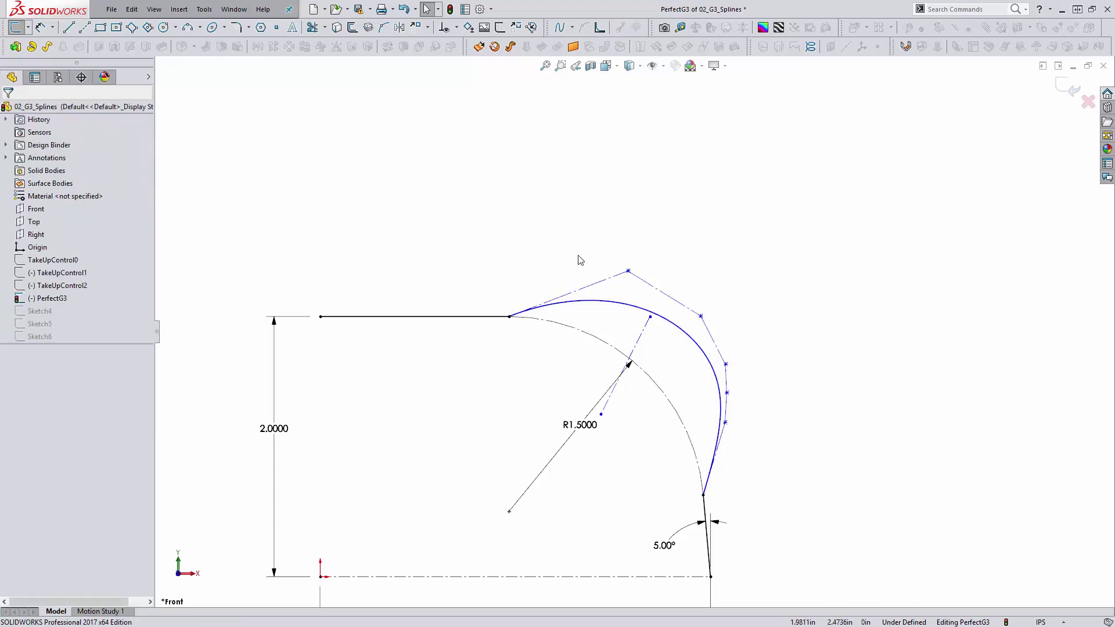
pyautogui.scroll(-1, 563, 297)
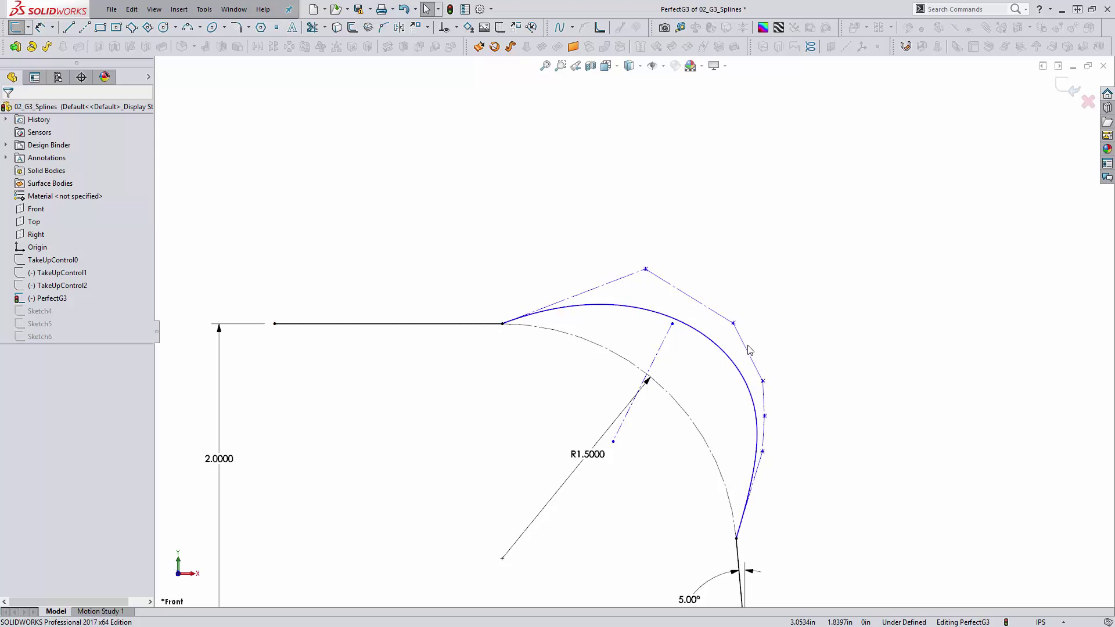
pyautogui.moveTo(762, 381); pyautogui.dragTo(698, 273)
pyautogui.click(844, 376)
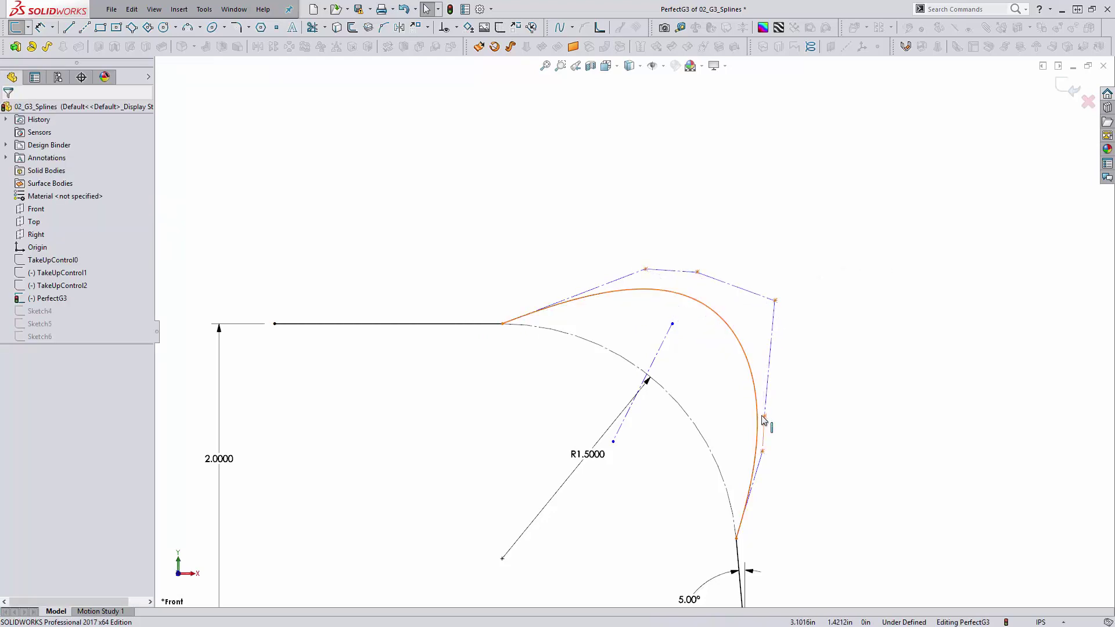
# Step: Make the spline's first control-polygon segment collinear with the horizontal line
pyautogui.click(625, 277)
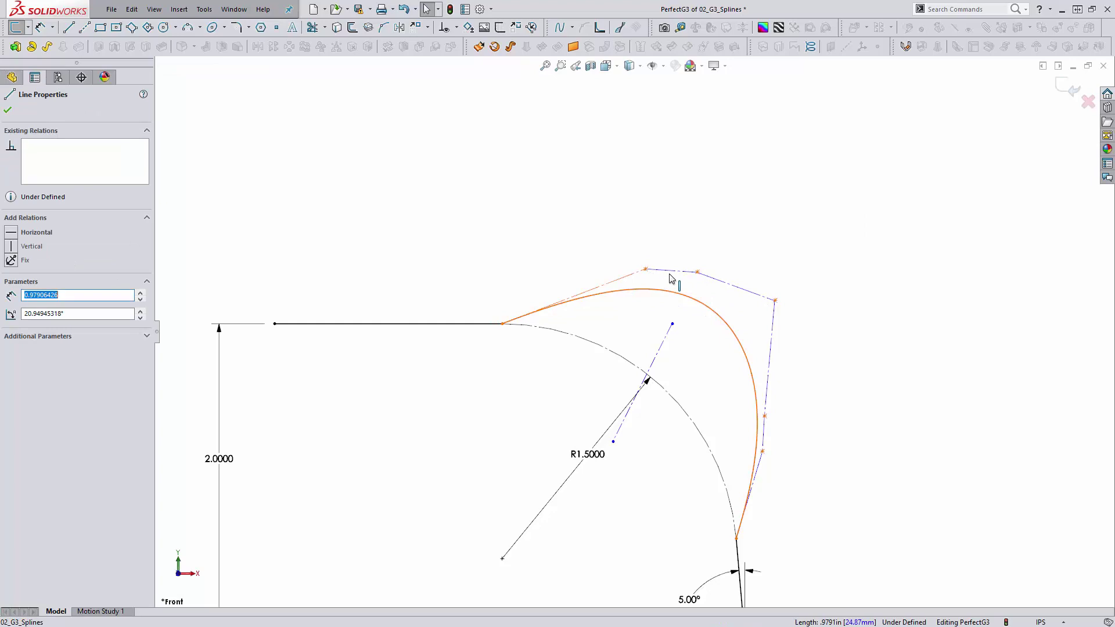
pyautogui.click(694, 301)
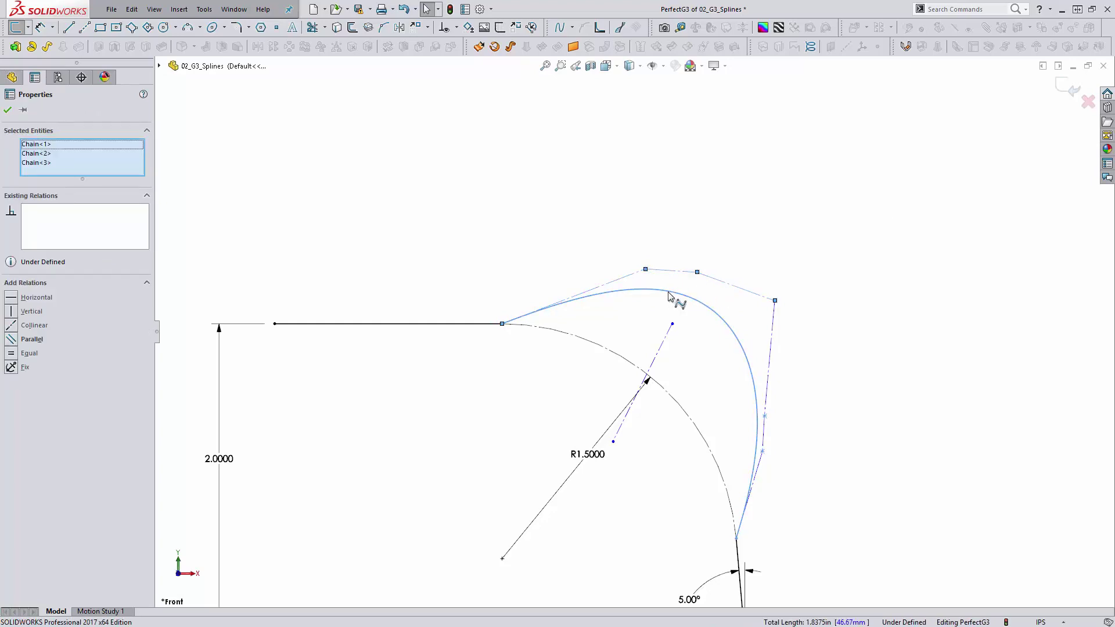
pyautogui.keyDown('ctrl'); pyautogui.click(482, 325); pyautogui.keyUp('ctrl')
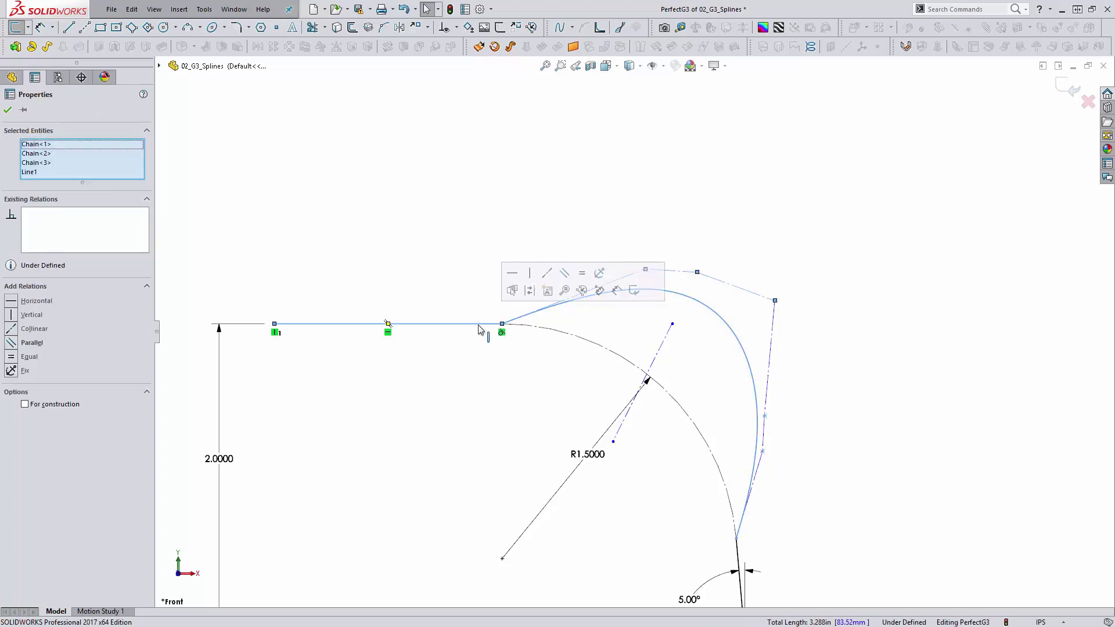
pyautogui.click(11, 332)
pyautogui.click(461, 414)
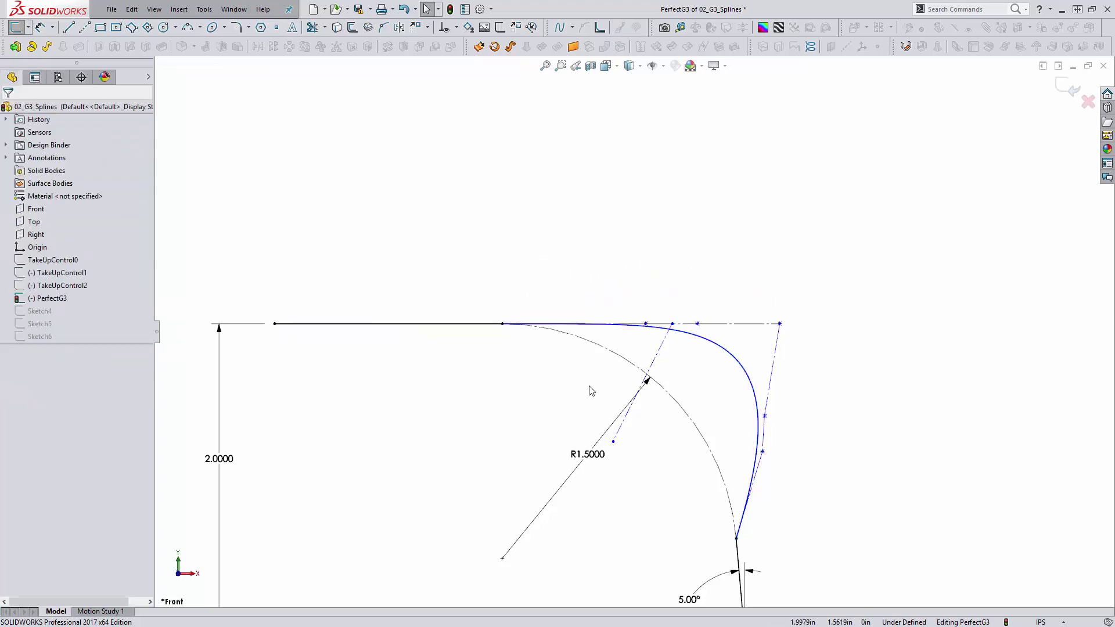
# Step: Slide the top control vertices and the corner vertex left along the line
pyautogui.scroll(-2, 590, 391)
pyautogui.moveTo(677, 287); pyautogui.dragTo(602, 287)
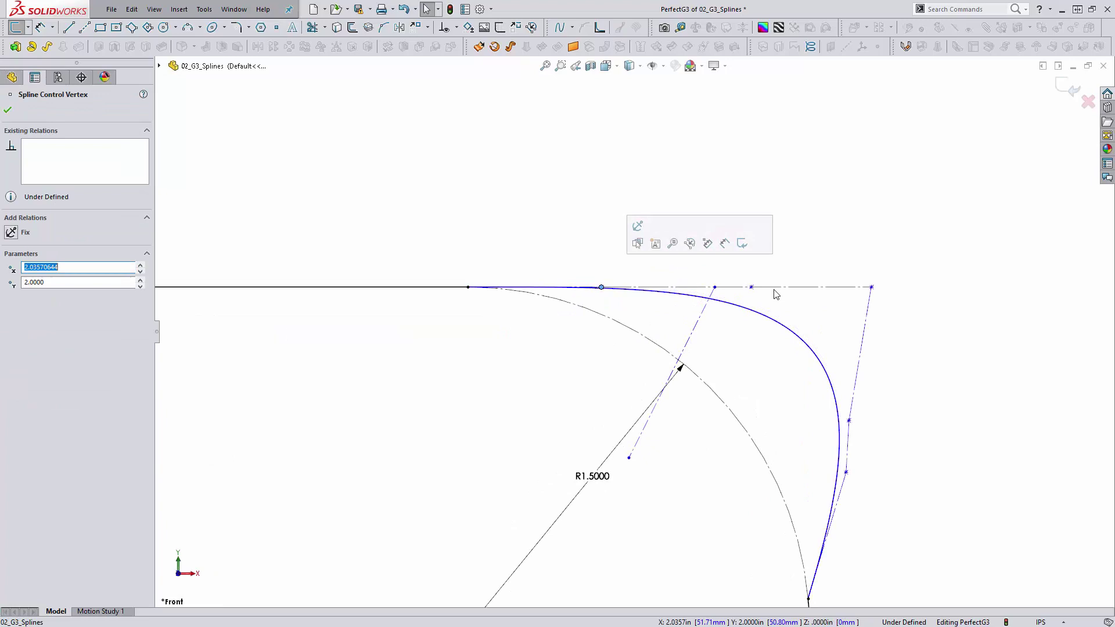
pyautogui.moveTo(752, 287); pyautogui.dragTo(694, 287)
pyautogui.click(871, 287)
pyautogui.moveTo(871, 287); pyautogui.dragTo(831, 287)
pyautogui.click(851, 358)
# Step: Make the spline's lower control-polygon segment collinear with the angled line
pyautogui.click(848, 453)
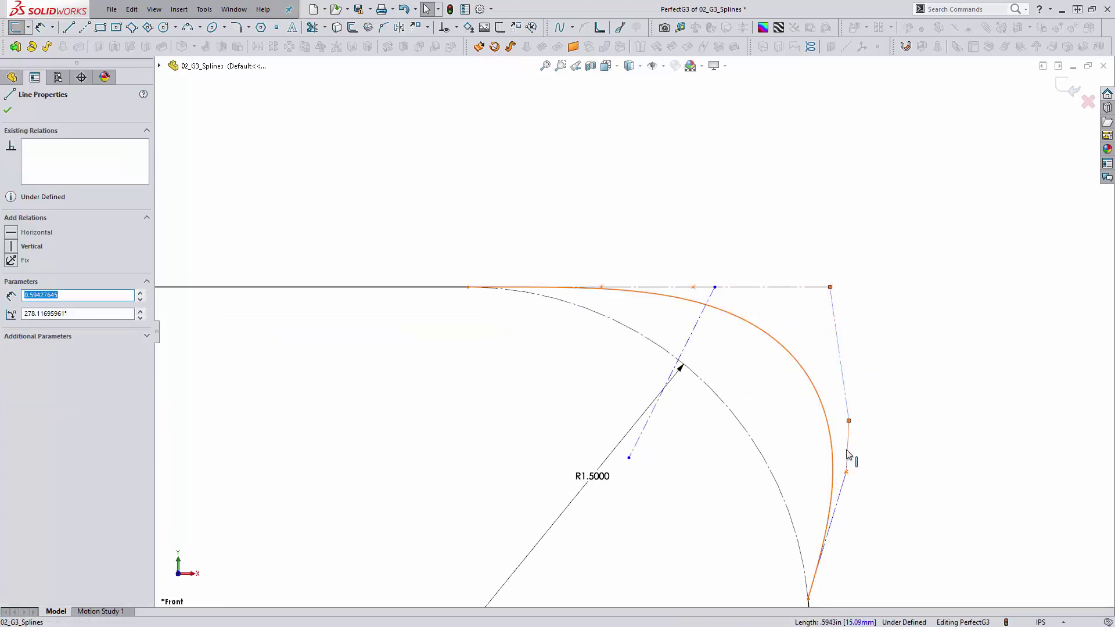
pyautogui.scroll(1, 825, 527)
pyautogui.click(791, 532)
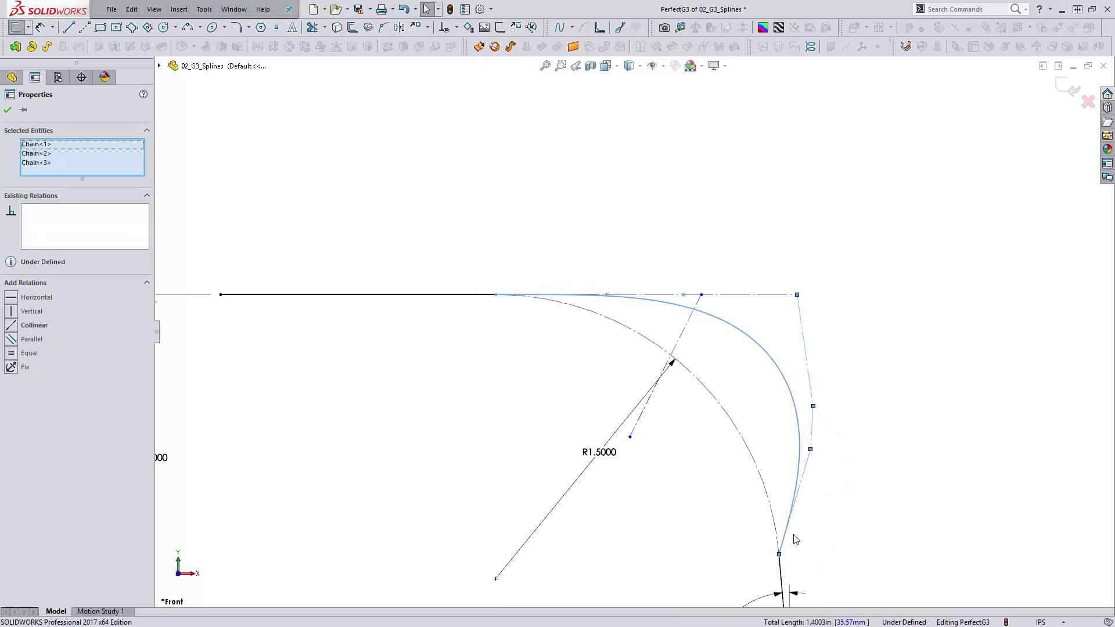
pyautogui.scroll(1, 718, 505)
pyautogui.click(723, 488)
pyautogui.scroll(1, 633, 487)
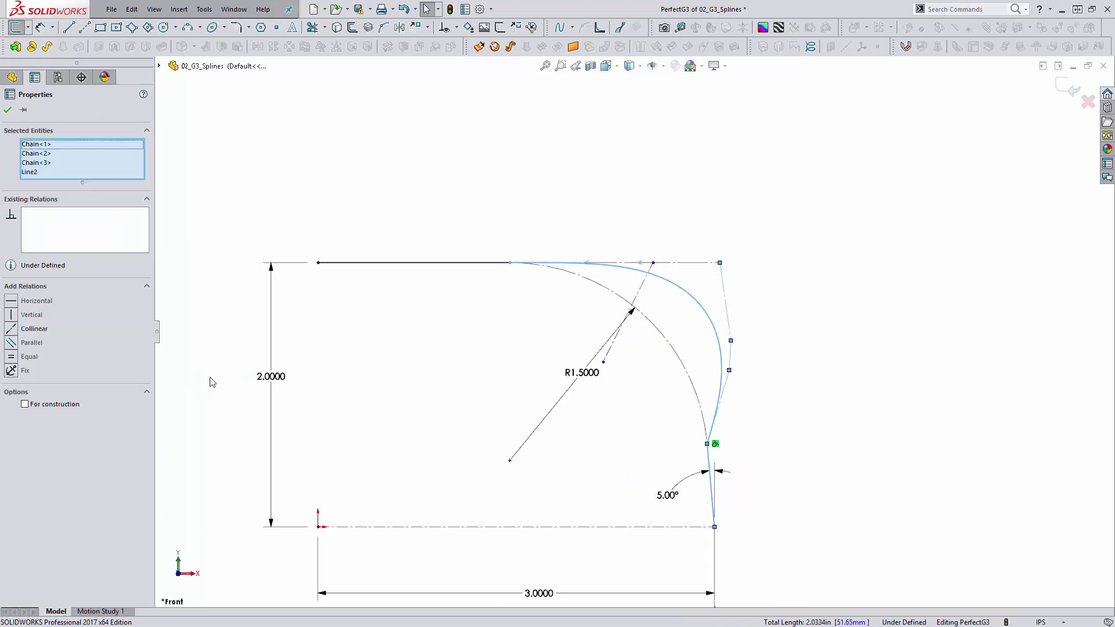
pyautogui.click(11, 329)
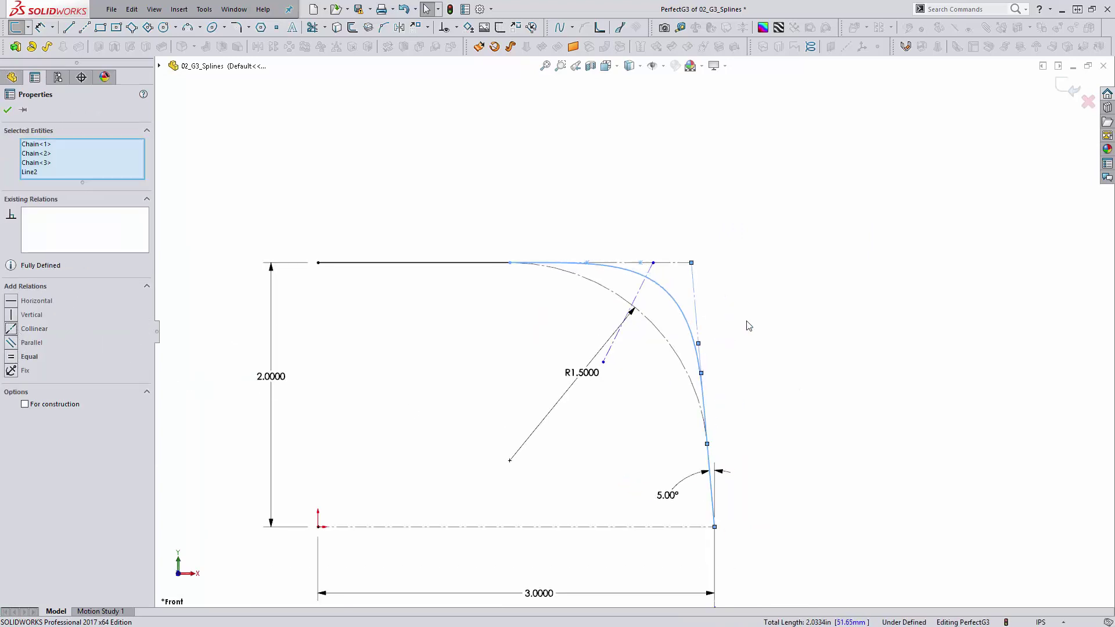
pyautogui.click(785, 319)
# Step: Turn on the style spline's curvature comb and close the scale settings
pyautogui.click(686, 313)
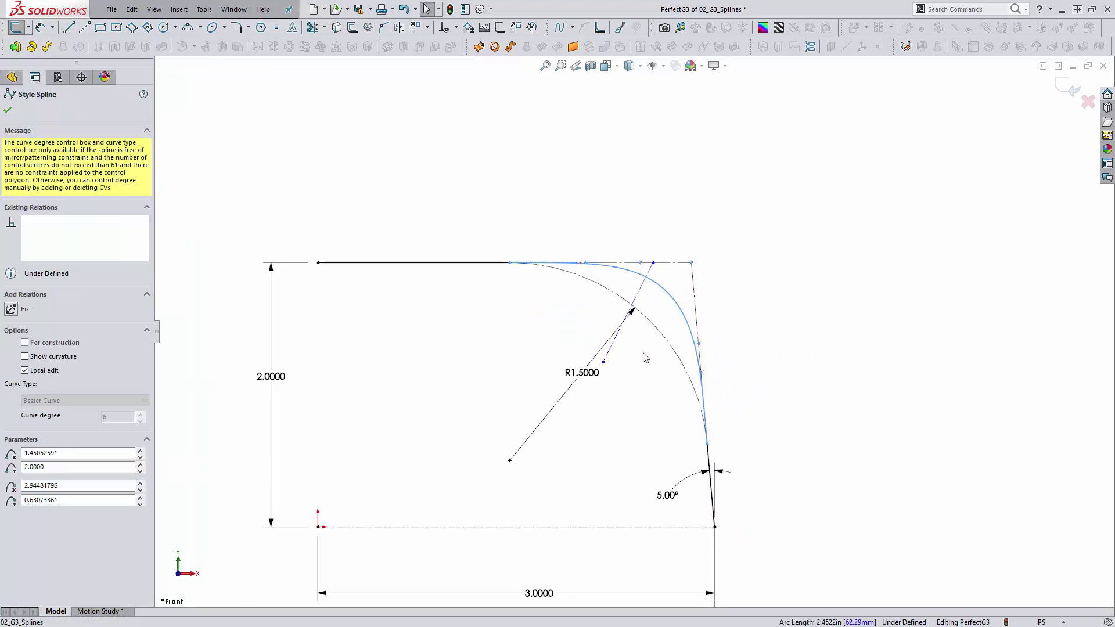
pyautogui.scroll(1, 643, 356)
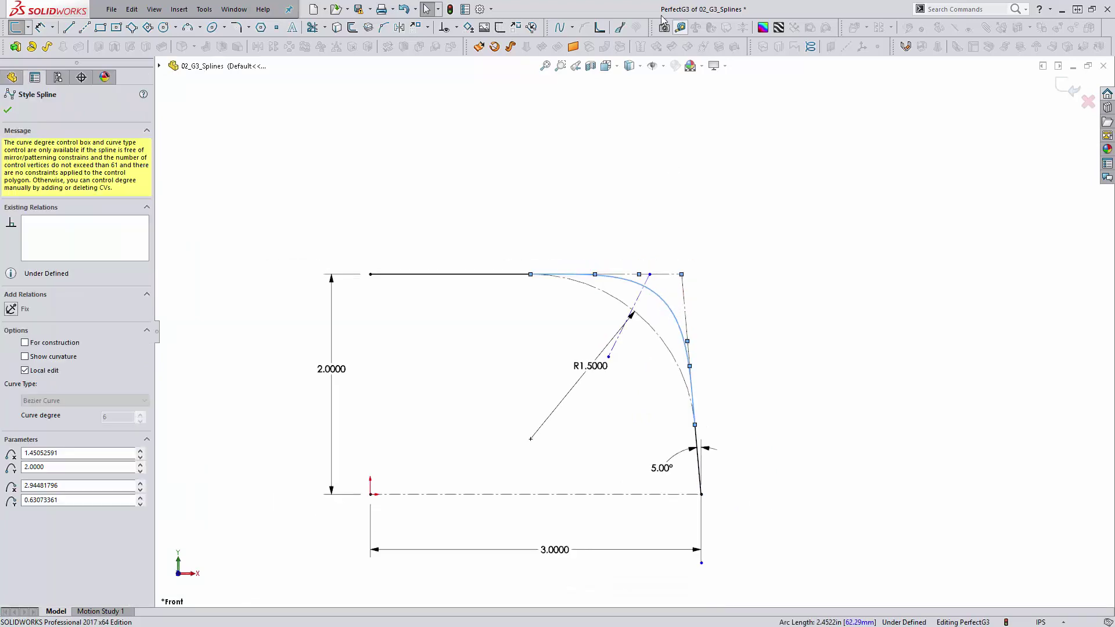
pyautogui.click(620, 28)
pyautogui.click(814, 359)
pyautogui.scroll(1, 814, 366)
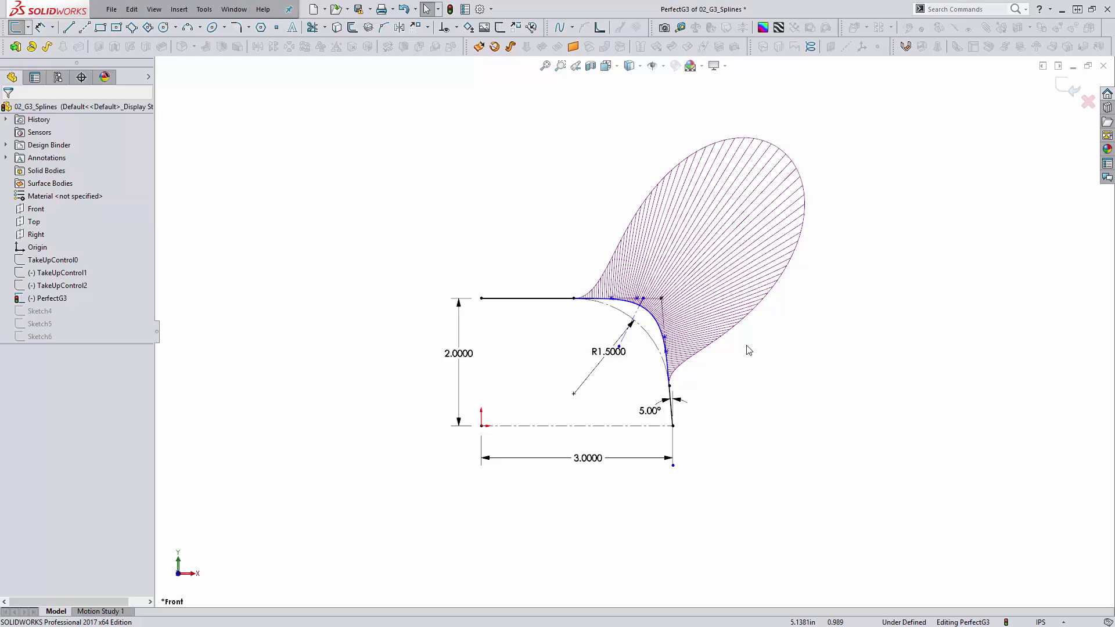
# Step: Check the horizontal line, then drag a top control vertex left and undo the move
pyautogui.click(549, 299)
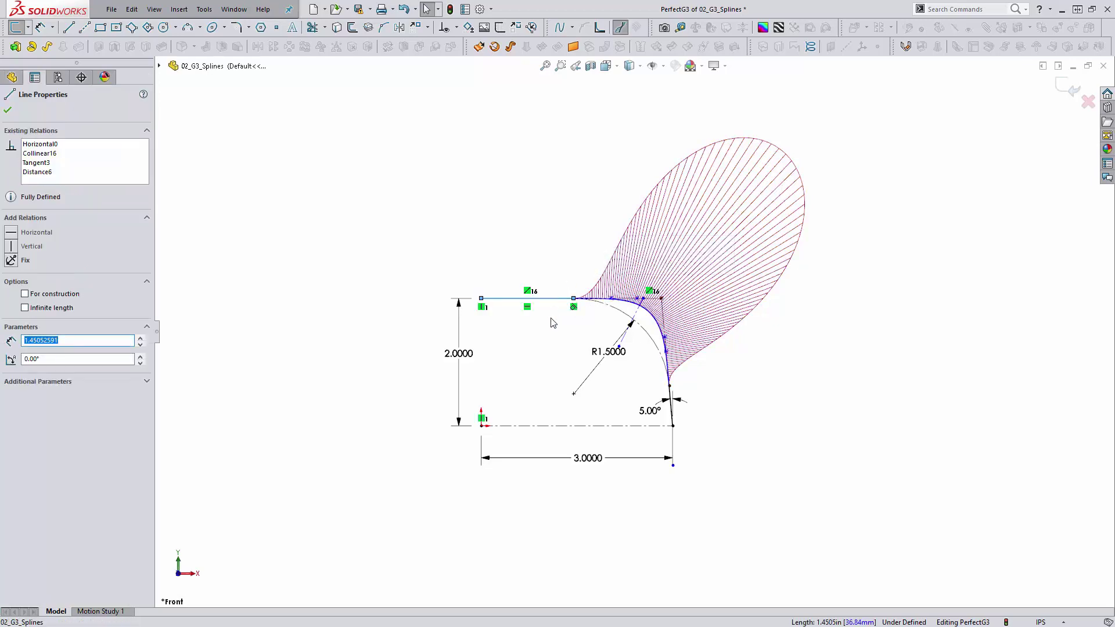
pyautogui.press('Escape')
pyautogui.scroll(-3, 573, 305)
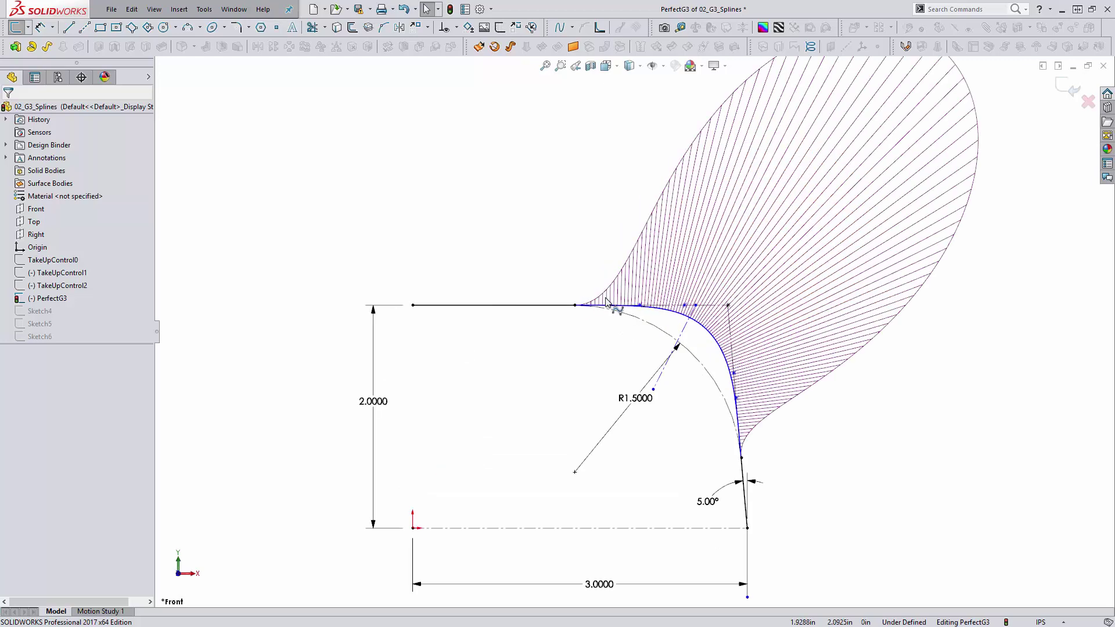
pyautogui.click(579, 309)
pyautogui.scroll(2, 639, 325)
pyautogui.scroll(-1, 714, 316)
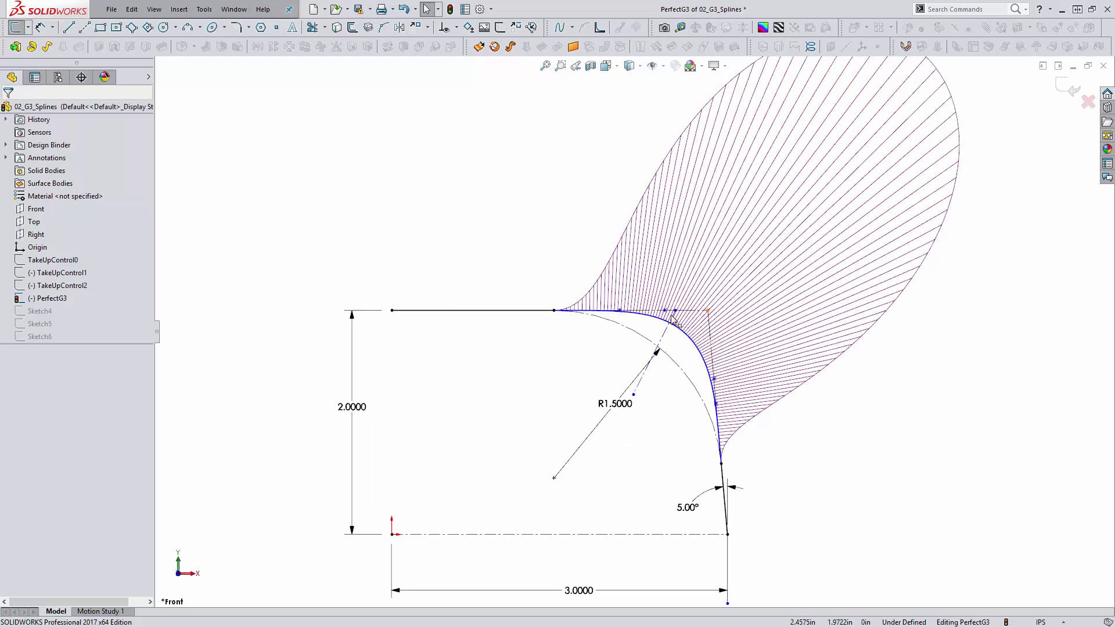
pyautogui.moveTo(677, 309); pyautogui.dragTo(604, 319)
pyautogui.hotkey('ctrl', 'z')
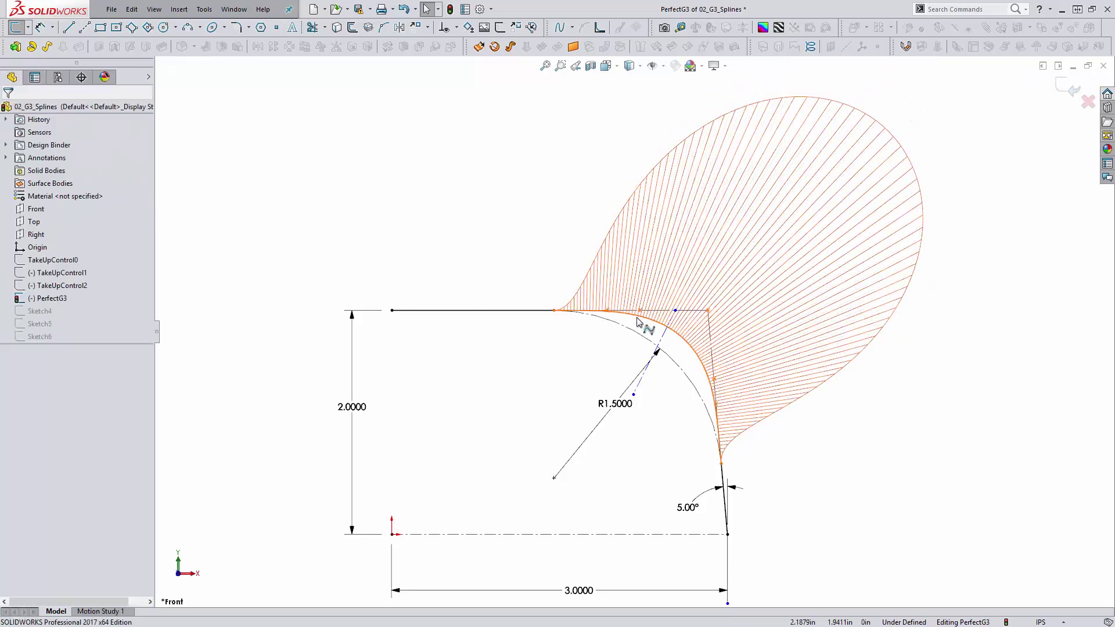
pyautogui.click(643, 312)
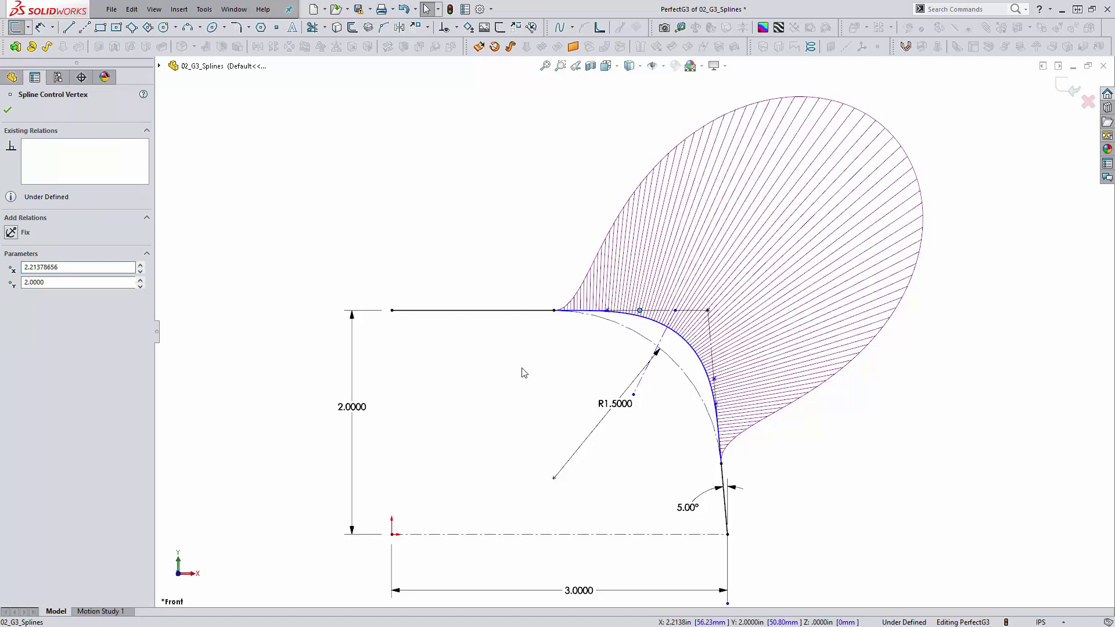
# Step: Try a width of 4, undo back to 3.0000, and nudge the dimension text upward
pyautogui.click(523, 378)
pyautogui.scroll(1, 523, 395)
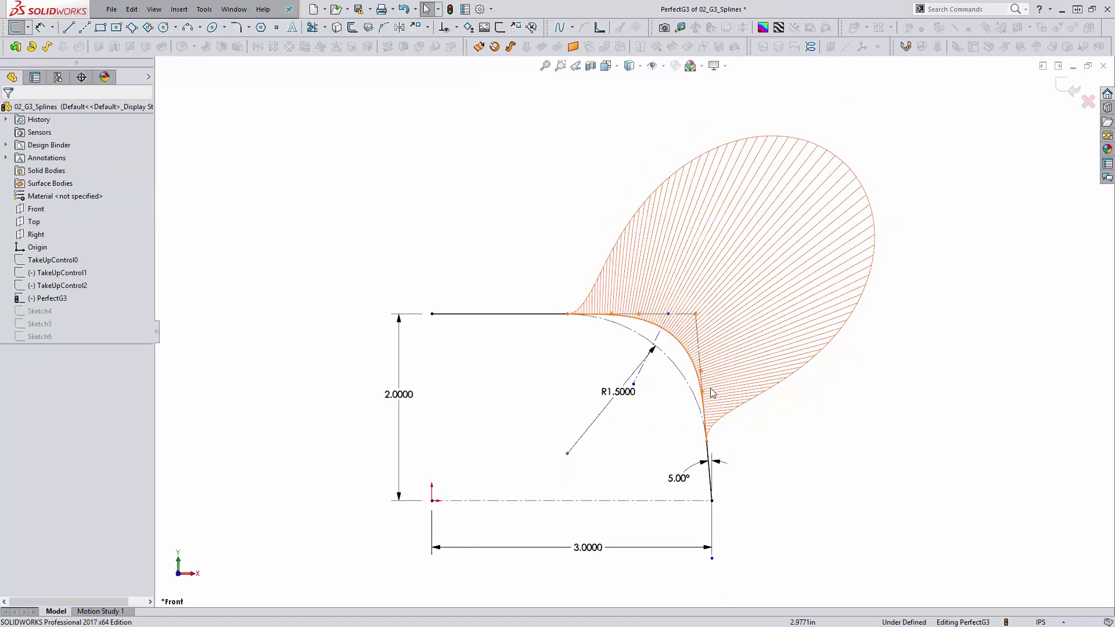
pyautogui.doubleClick(598, 550)
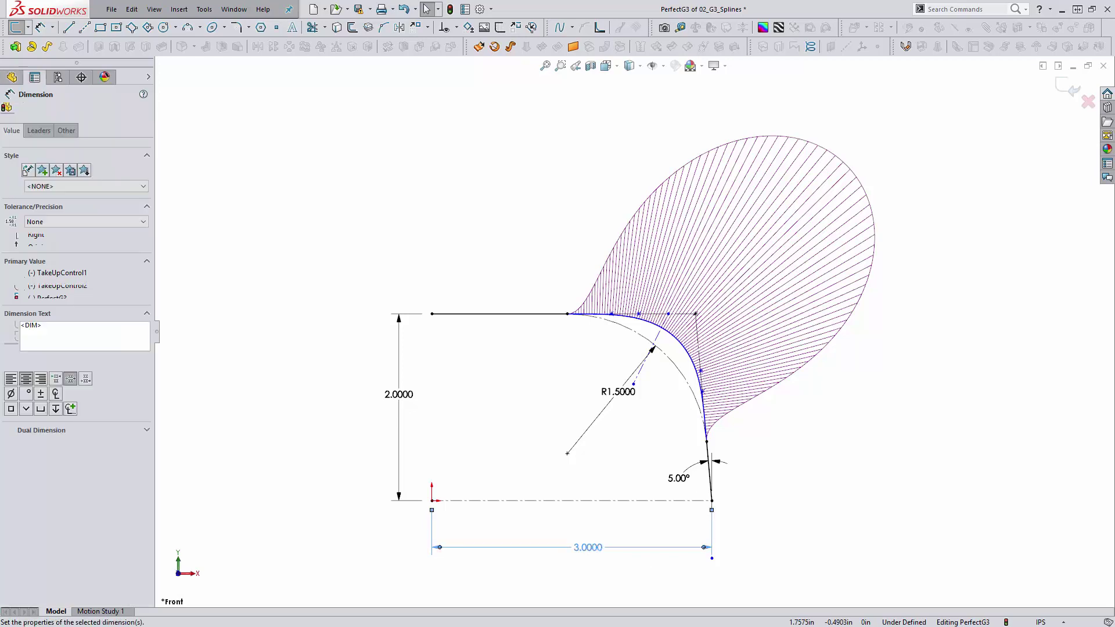
pyautogui.write('4')
pyautogui.press('Return')
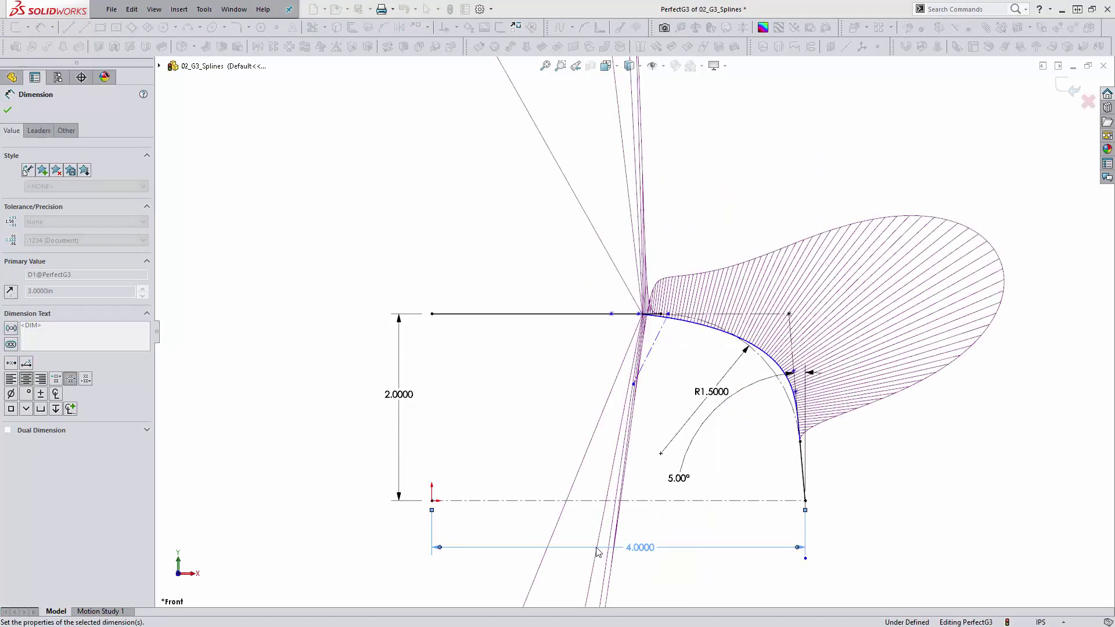
pyautogui.click(673, 386)
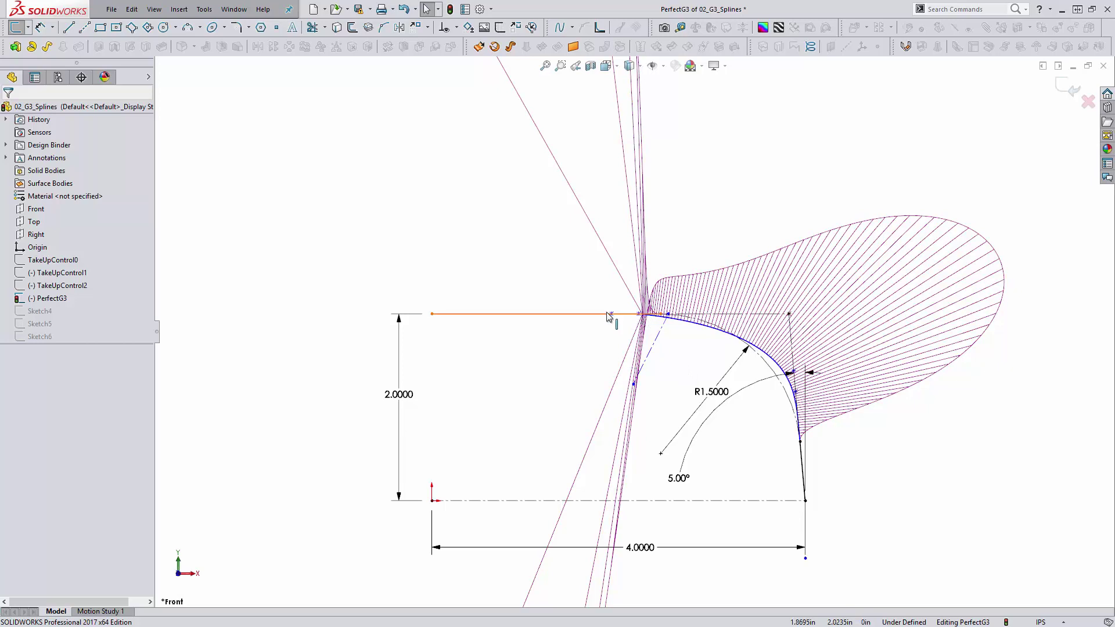
pyautogui.hotkey('ctrl', 'z')
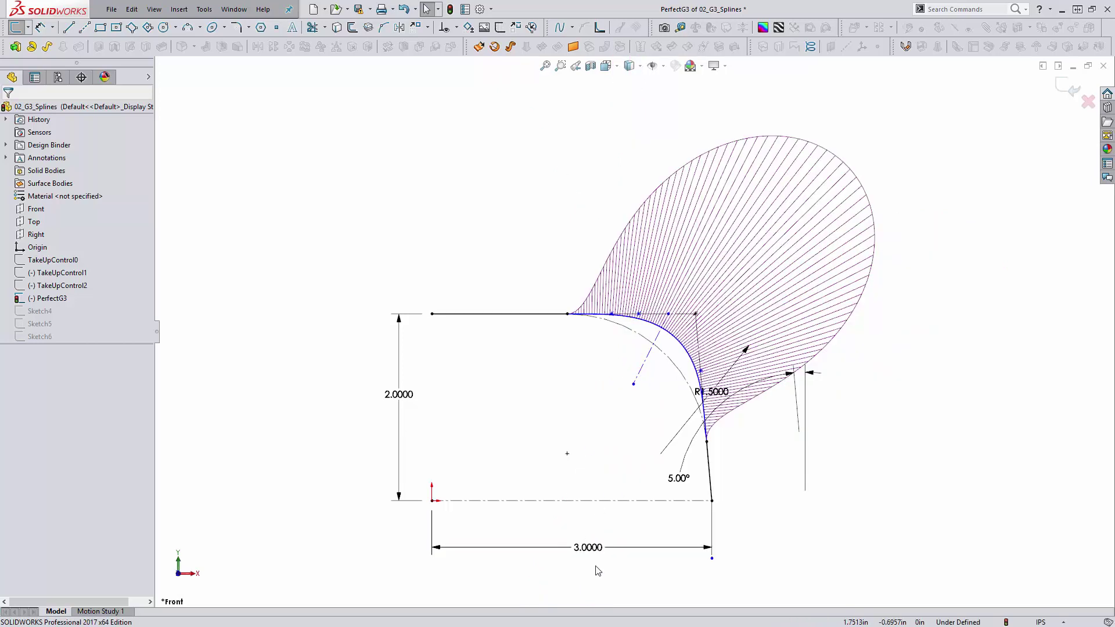
pyautogui.moveTo(600, 560); pyautogui.dragTo(602, 550)
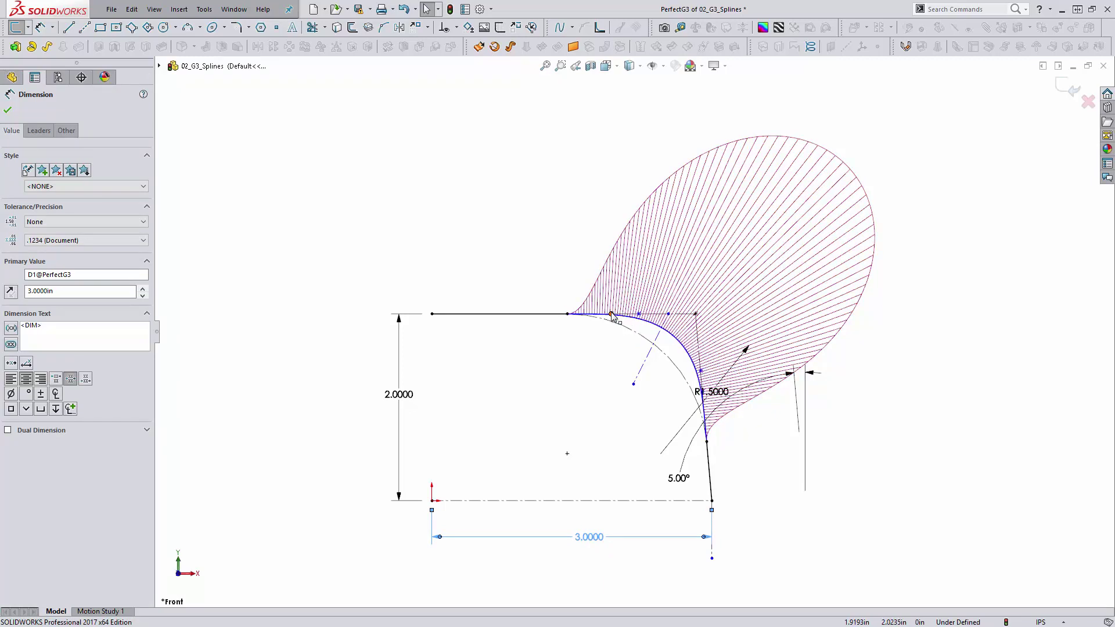
pyautogui.press('Escape')
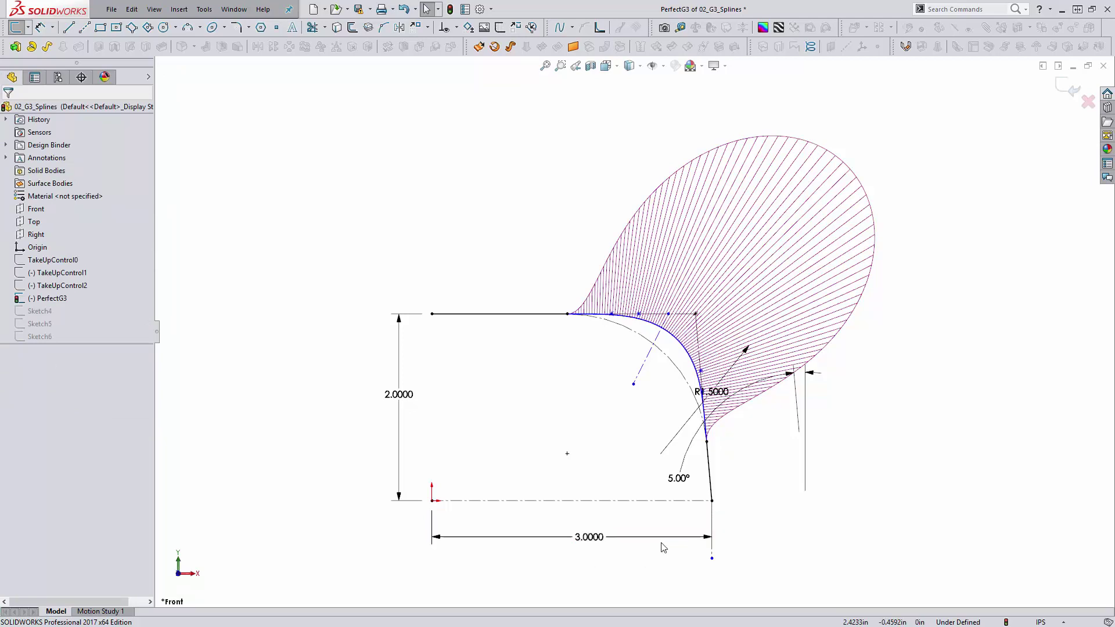
# Step: Set the width dimension to 4, then slide a top control vertex right along the line
pyautogui.doubleClick(584, 539)
pyautogui.write('4')
pyautogui.press('Return')
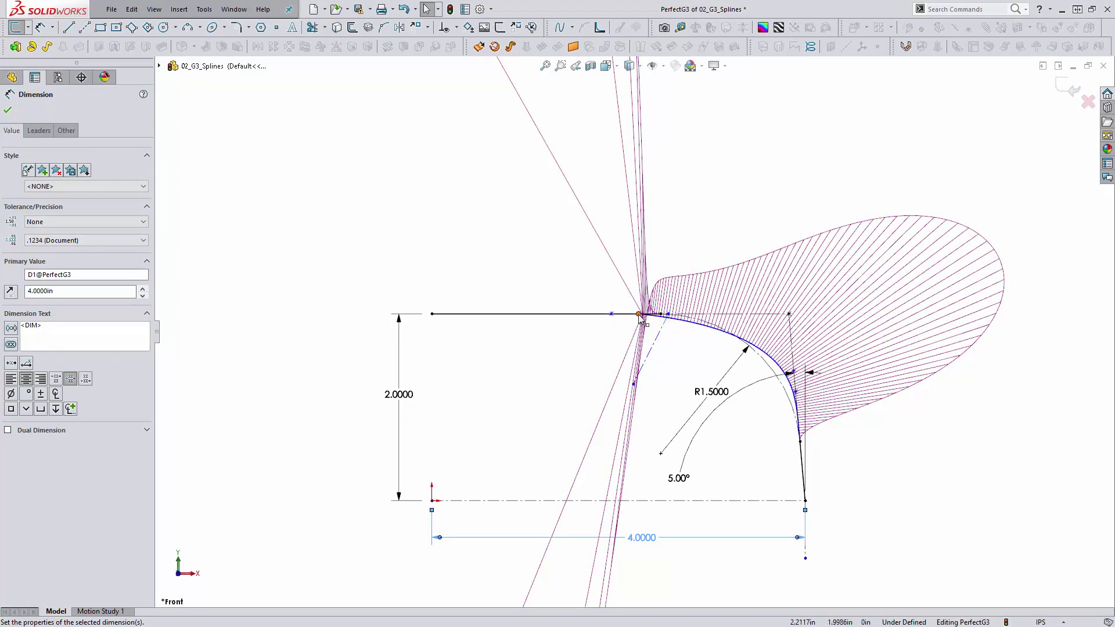
pyautogui.moveTo(639, 314); pyautogui.dragTo(759, 314)
pyautogui.click(585, 341)
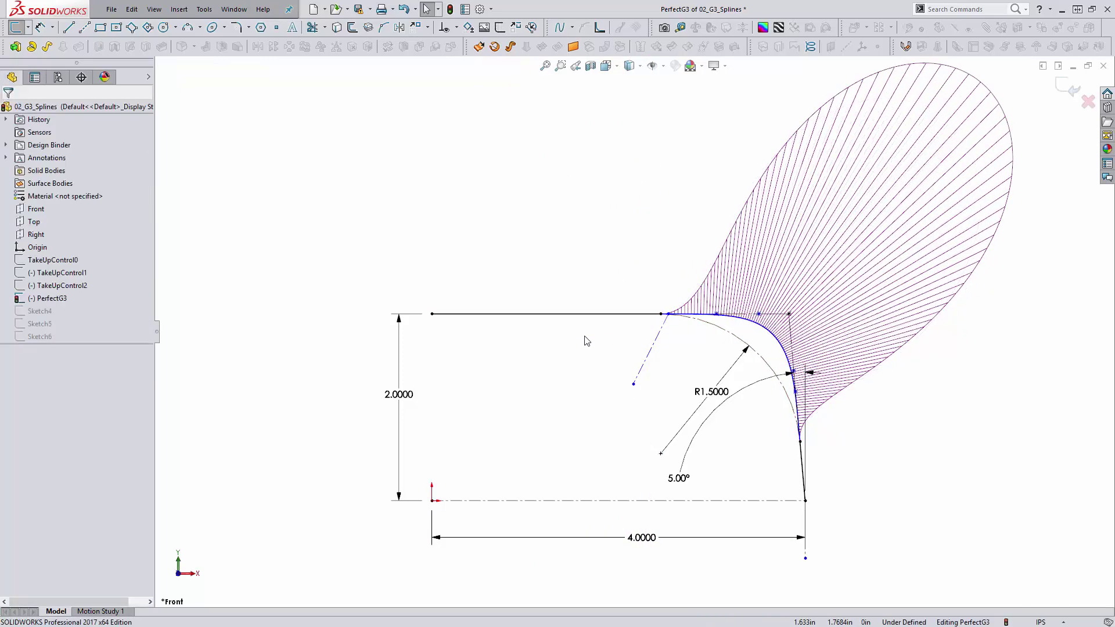
# Step: Make the three top control-polygon legs of the spline equal length
pyautogui.click(717, 315)
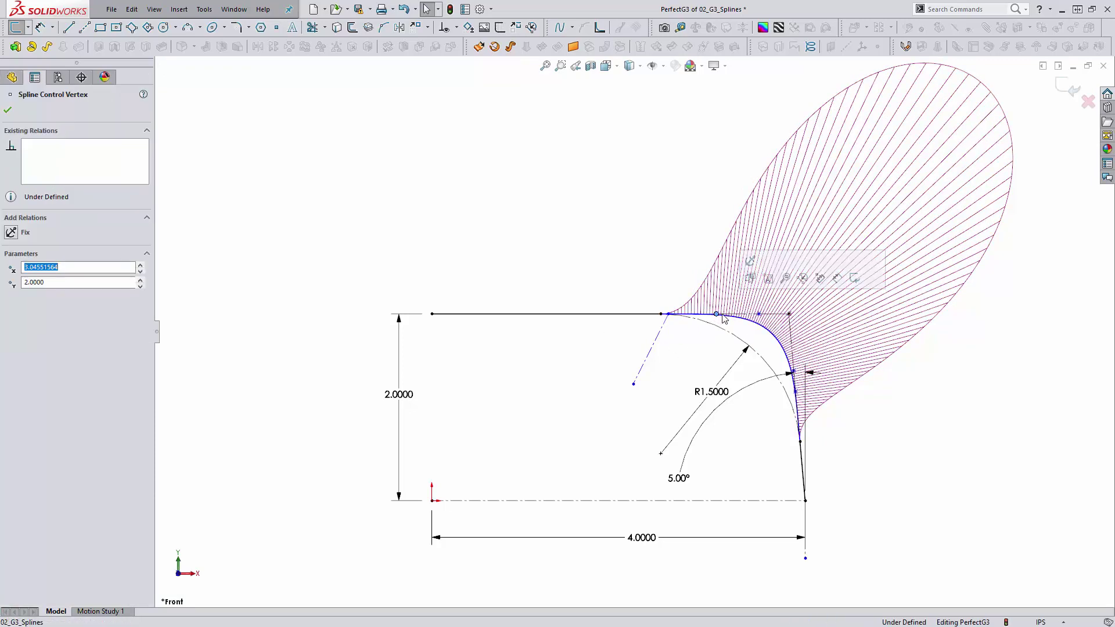
pyautogui.click(670, 353)
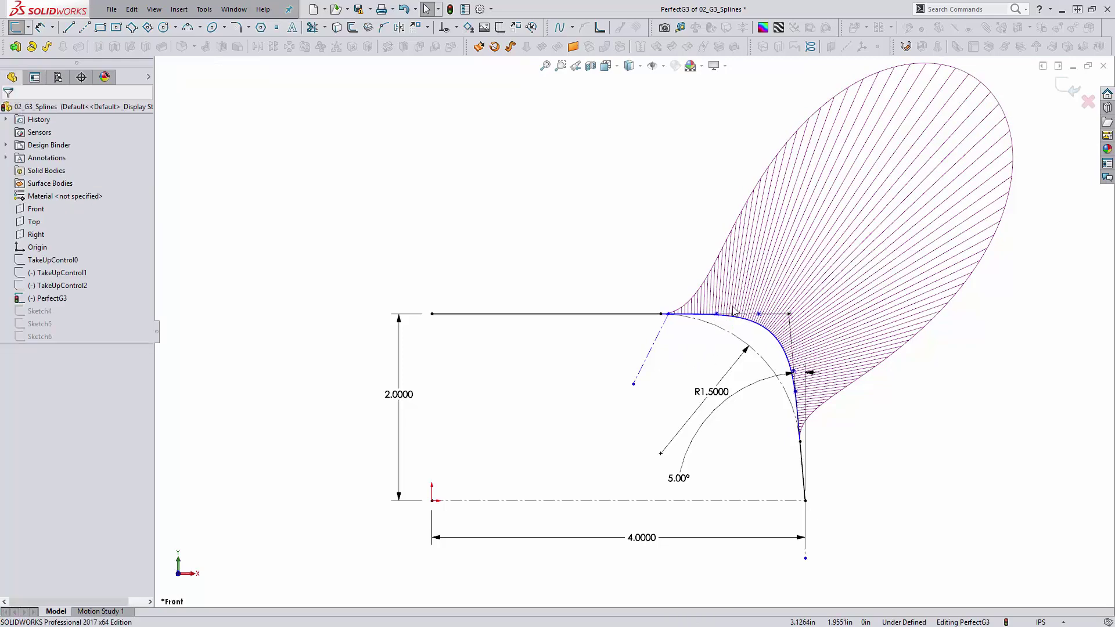
pyautogui.scroll(-5, 735, 311)
pyautogui.scroll(-4, 650, 323)
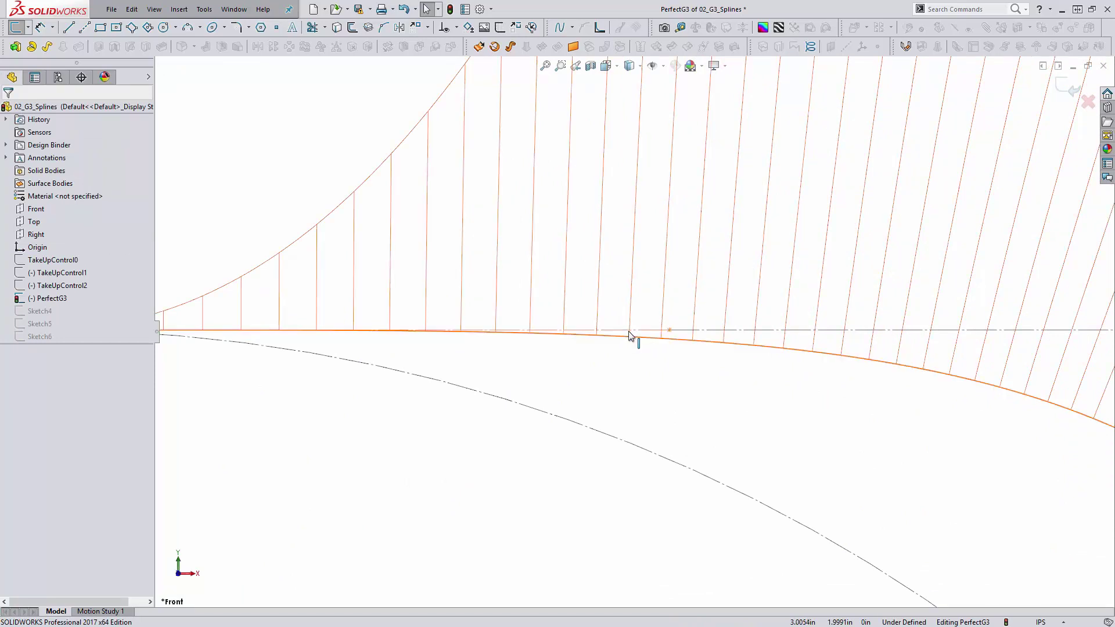
pyautogui.click(629, 336)
pyautogui.keyDown('ctrl'); pyautogui.click(705, 337); pyautogui.keyUp('ctrl')
pyautogui.scroll(2, 863, 410)
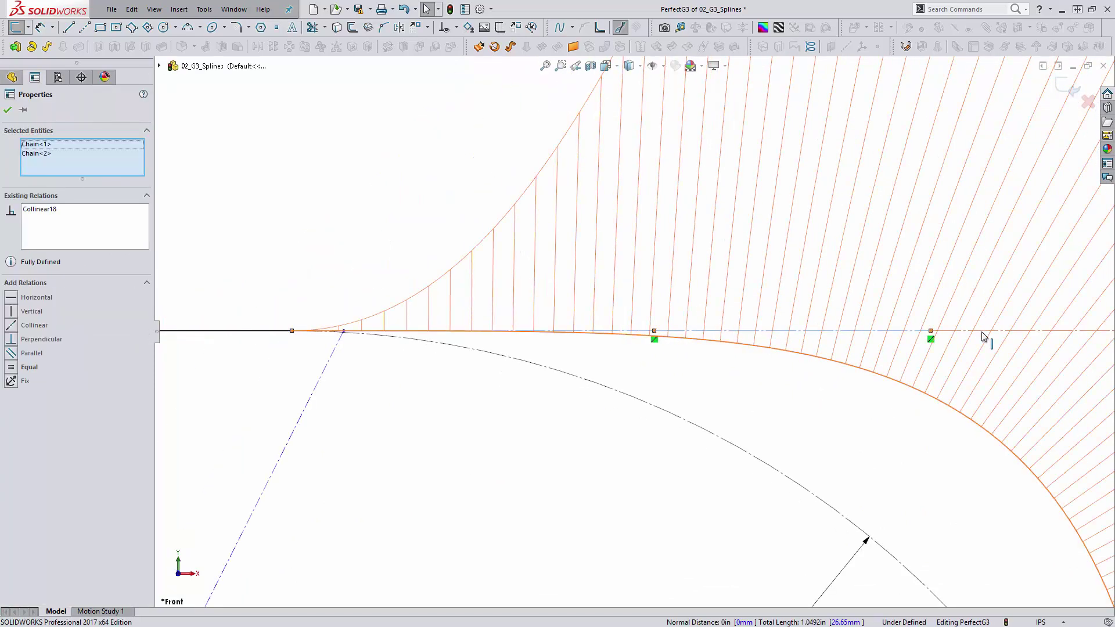
pyautogui.keyDown('ctrl'); pyautogui.click(983, 337); pyautogui.keyUp('ctrl')
pyautogui.scroll(3, 854, 458)
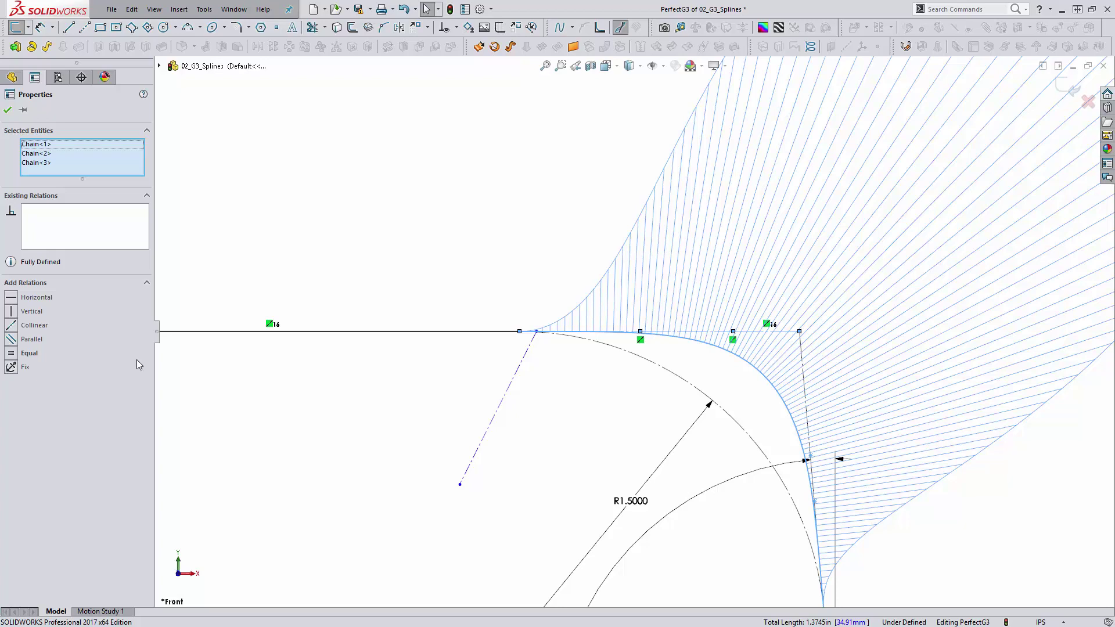
pyautogui.click(10, 366)
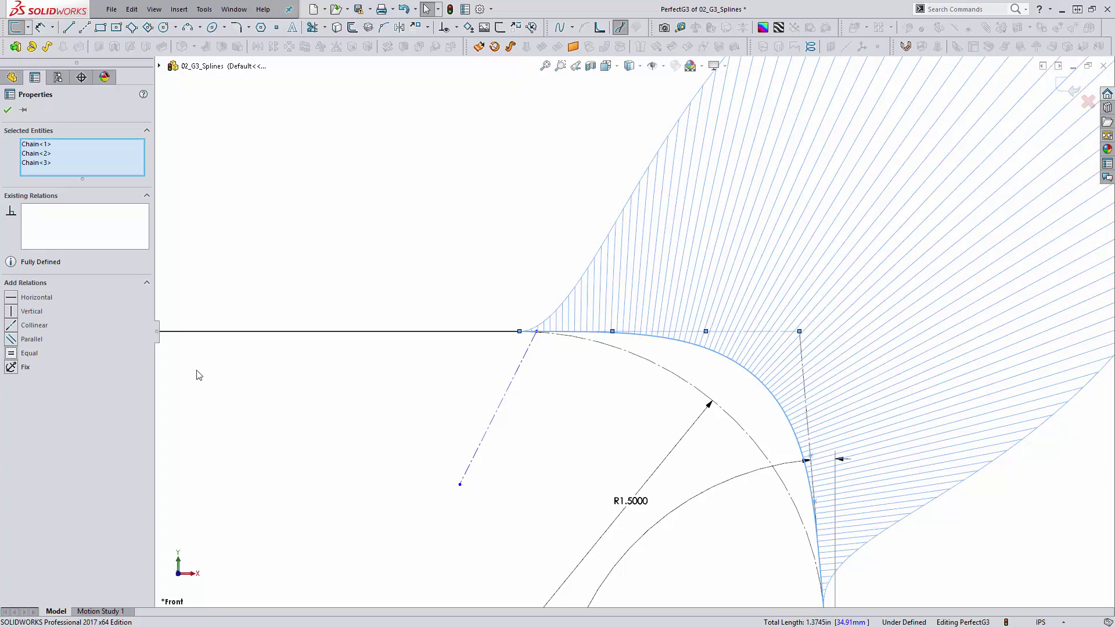
pyautogui.click(583, 454)
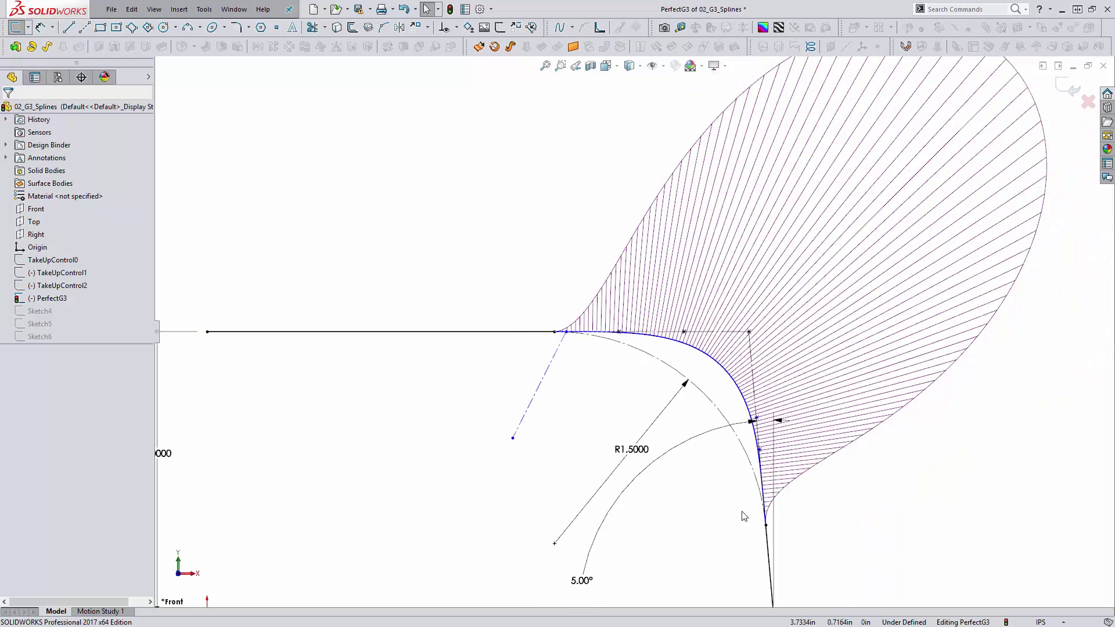
# Step: Make the three side control-polygon legs along the angled line equal length
pyautogui.scroll(2, 742, 515)
pyautogui.scroll(-5, 755, 386)
pyautogui.scroll(-3, 712, 363)
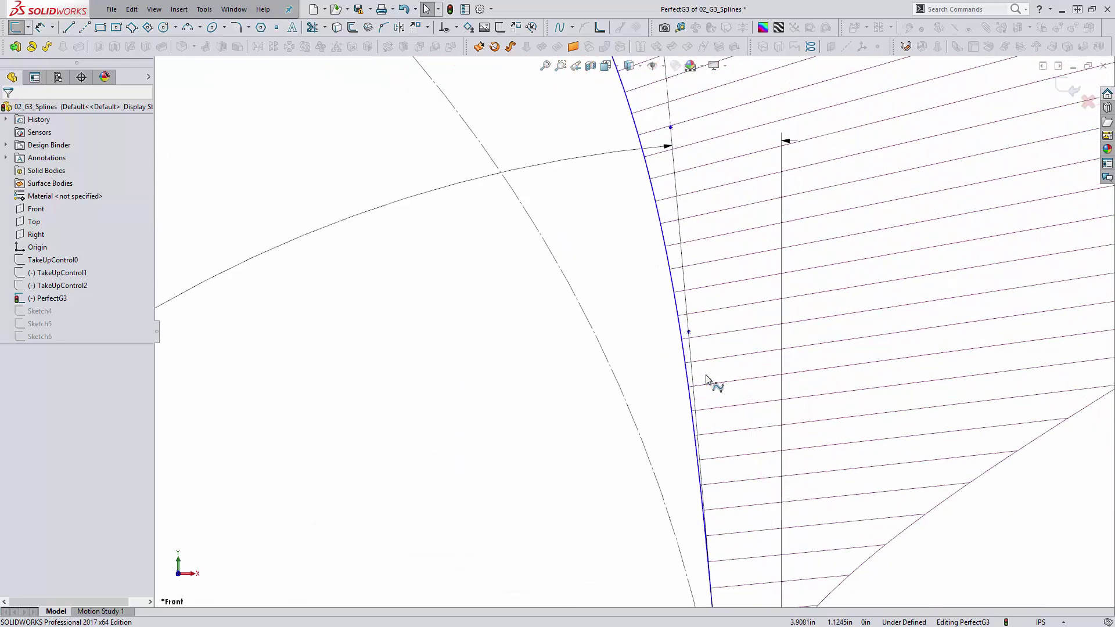
pyautogui.click(694, 329)
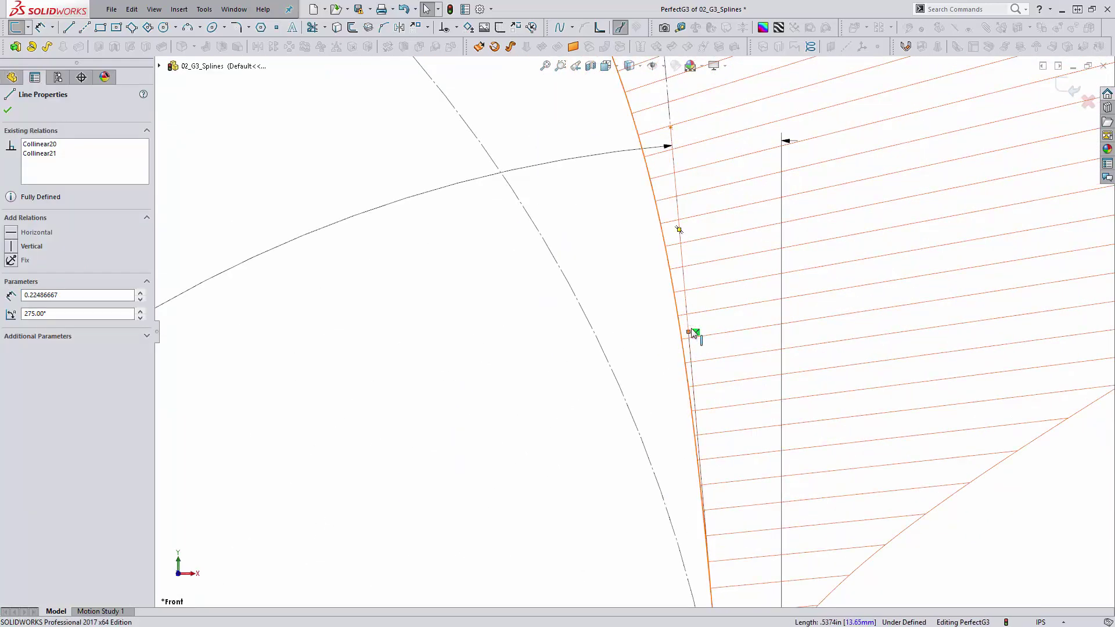
pyautogui.scroll(2, 697, 331)
pyautogui.keyDown('ctrl'); pyautogui.click(660, 182); pyautogui.keyUp('ctrl')
pyautogui.keyDown('ctrl'); pyautogui.click(612, 465); pyautogui.keyUp('ctrl')
pyautogui.scroll(2, 633, 331)
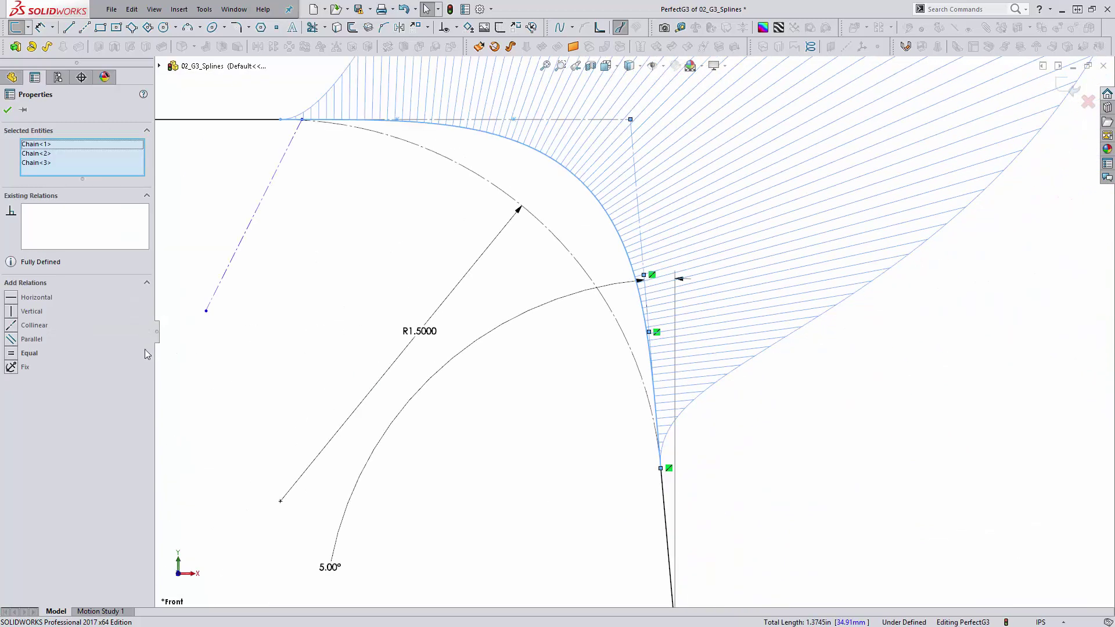
pyautogui.click(11, 354)
pyautogui.click(530, 430)
pyautogui.scroll(4, 531, 433)
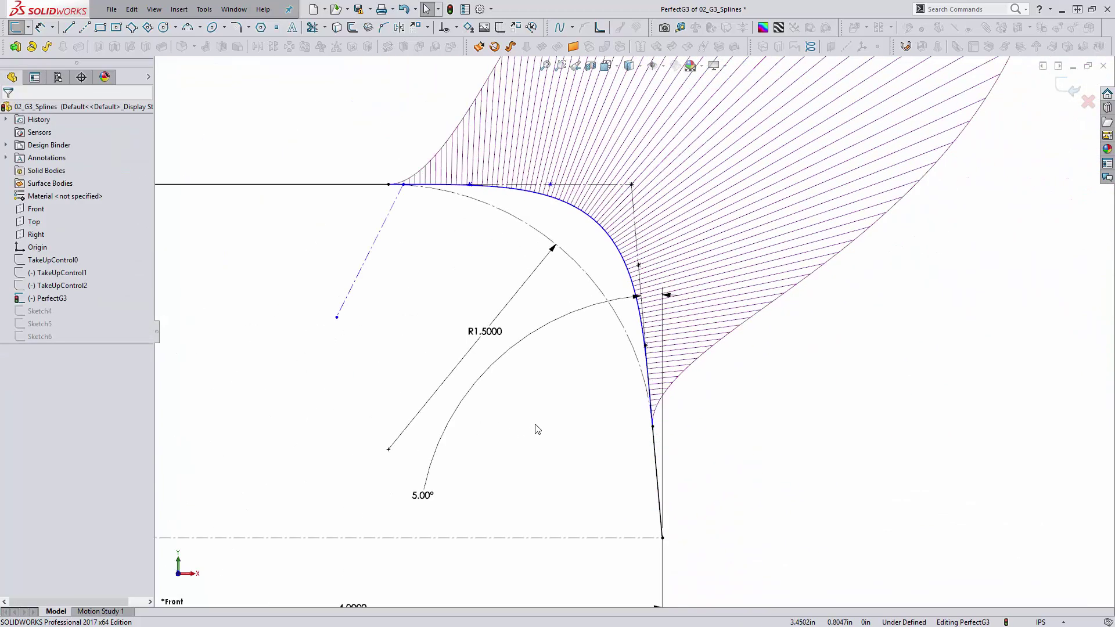
# Step: Change the width dimension to 5, then 4, then back to 3
pyautogui.doubleClick(514, 468)
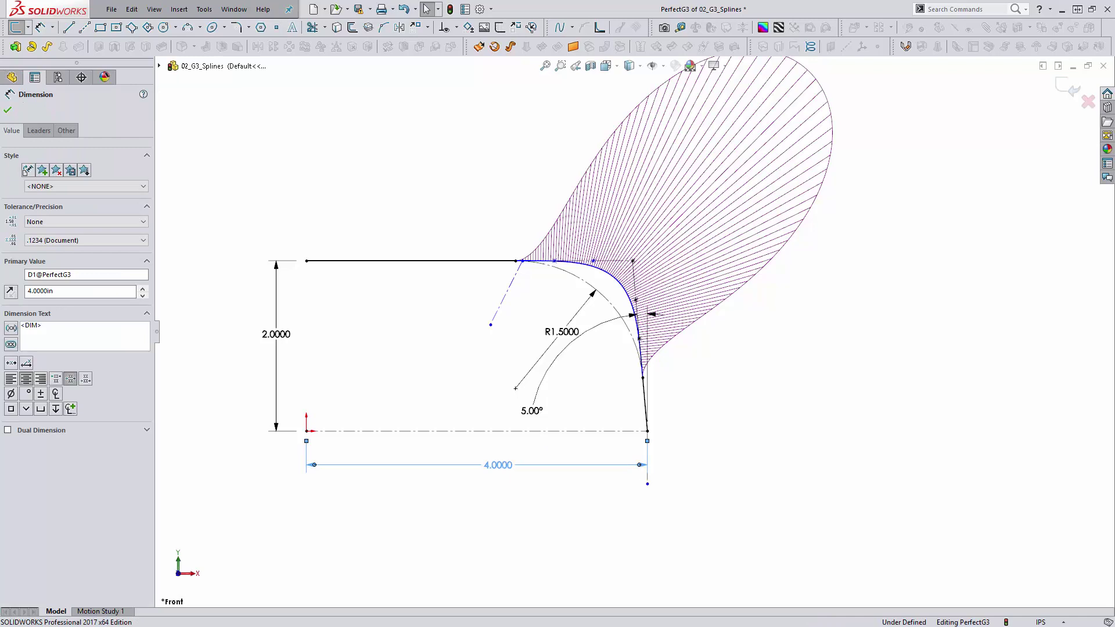
pyautogui.write('5')
pyautogui.press('Return')
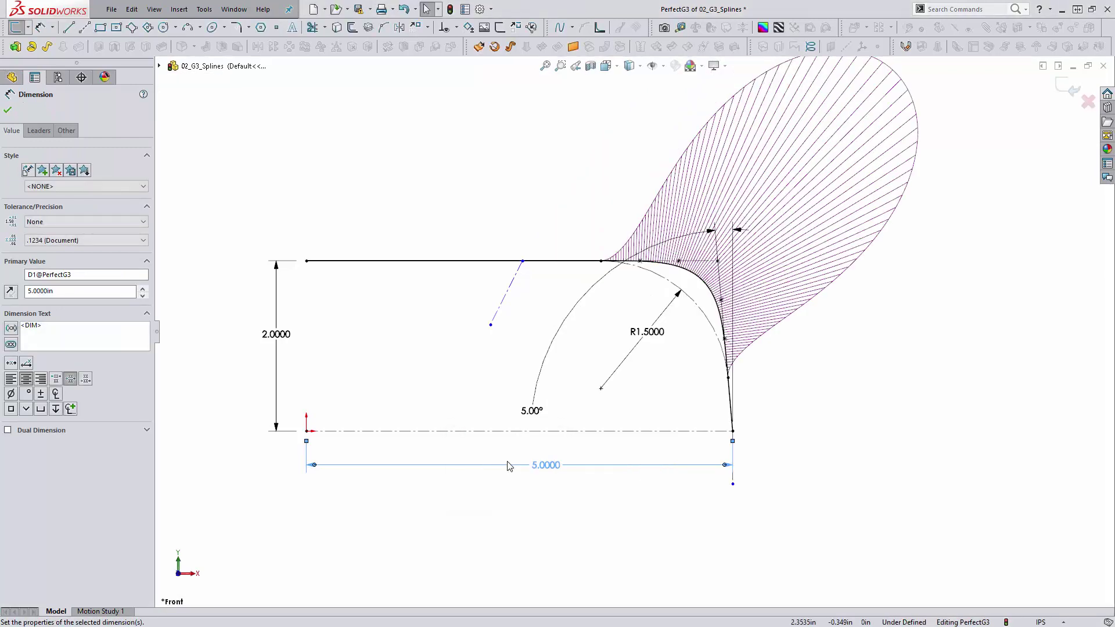
pyautogui.scroll(1, 511, 463)
pyautogui.doubleClick(558, 443)
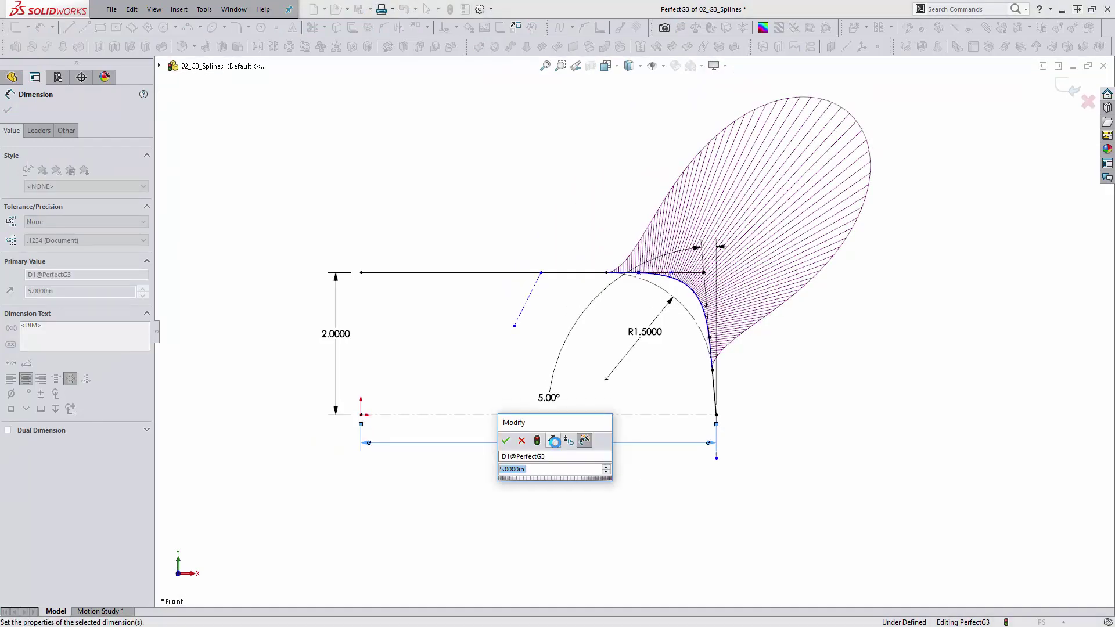
pyautogui.write('4')
pyautogui.press('Return')
pyautogui.doubleClick(543, 447)
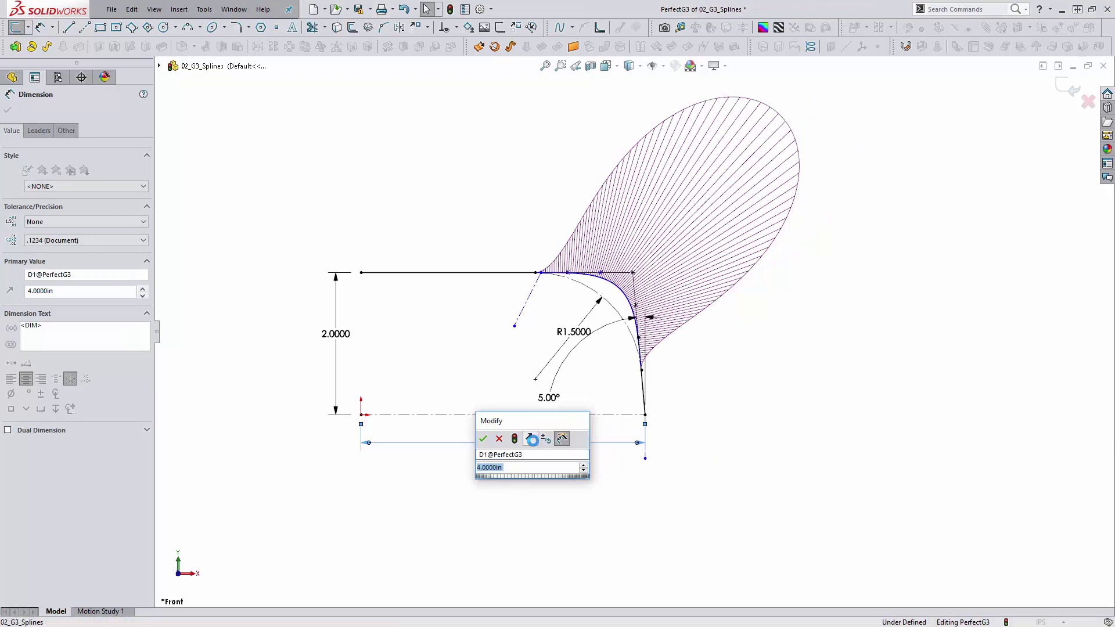
pyautogui.write('3')
pyautogui.press('Return')
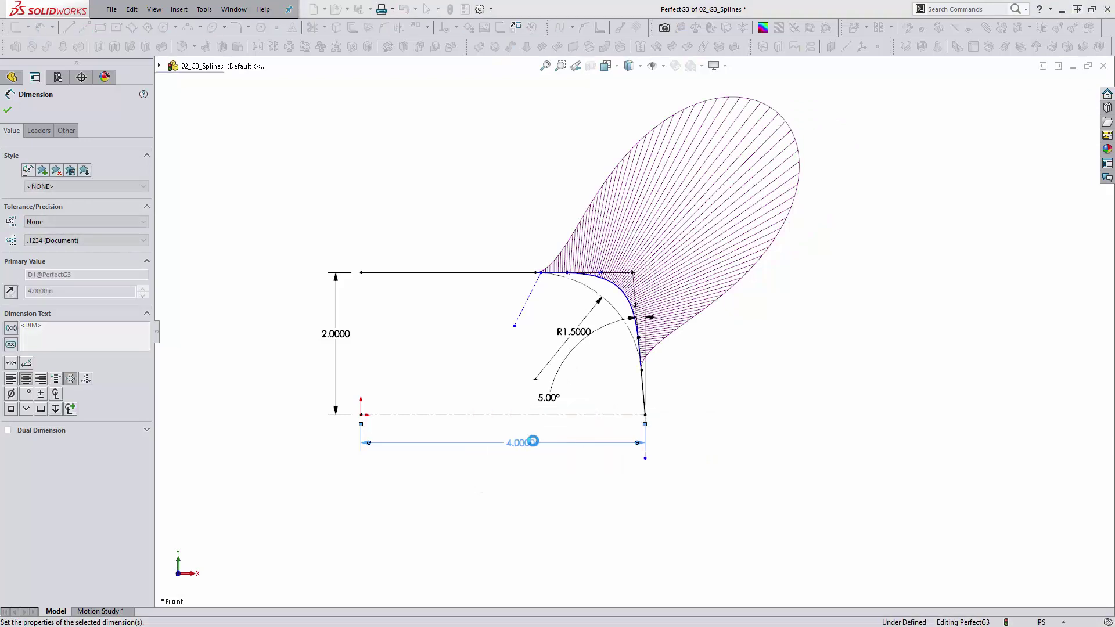
# Step: Inspect a spline control vertex, then zoom to fit the whole sketch
pyautogui.click(542, 473)
pyautogui.scroll(-2, 494, 253)
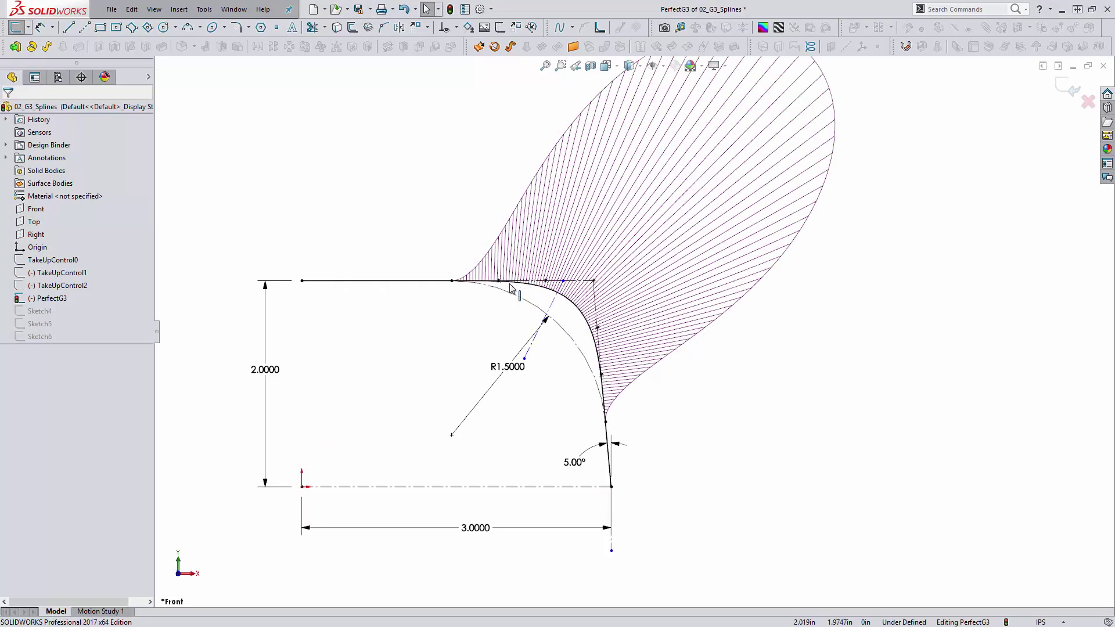
pyautogui.click(498, 281)
pyautogui.click(488, 331)
pyautogui.scroll(-3, 592, 311)
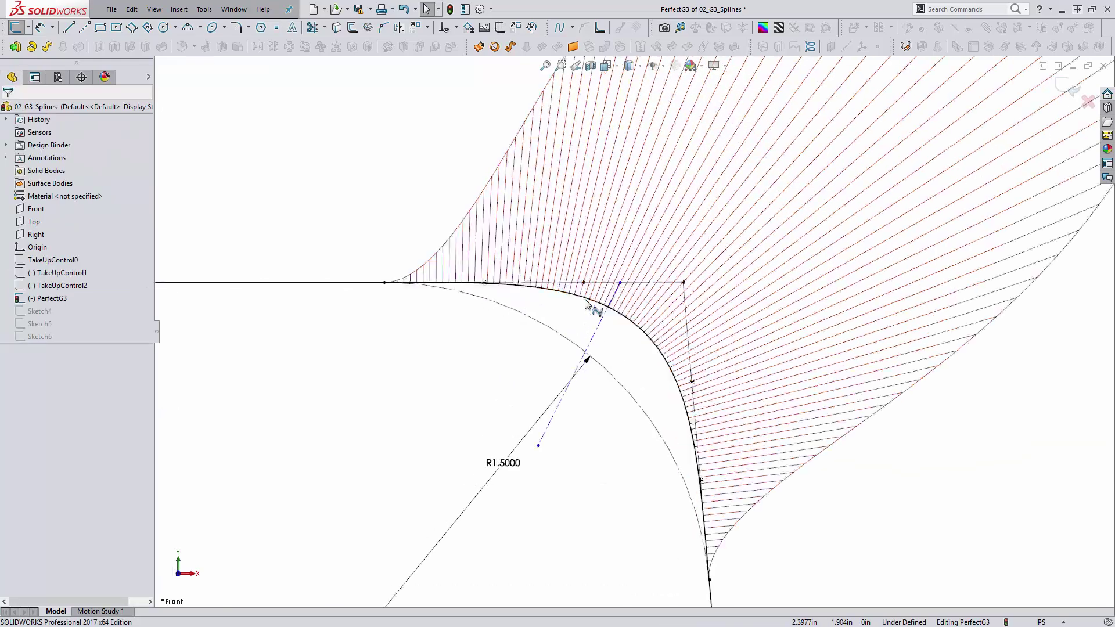
pyautogui.press('z')
pyautogui.press('z')
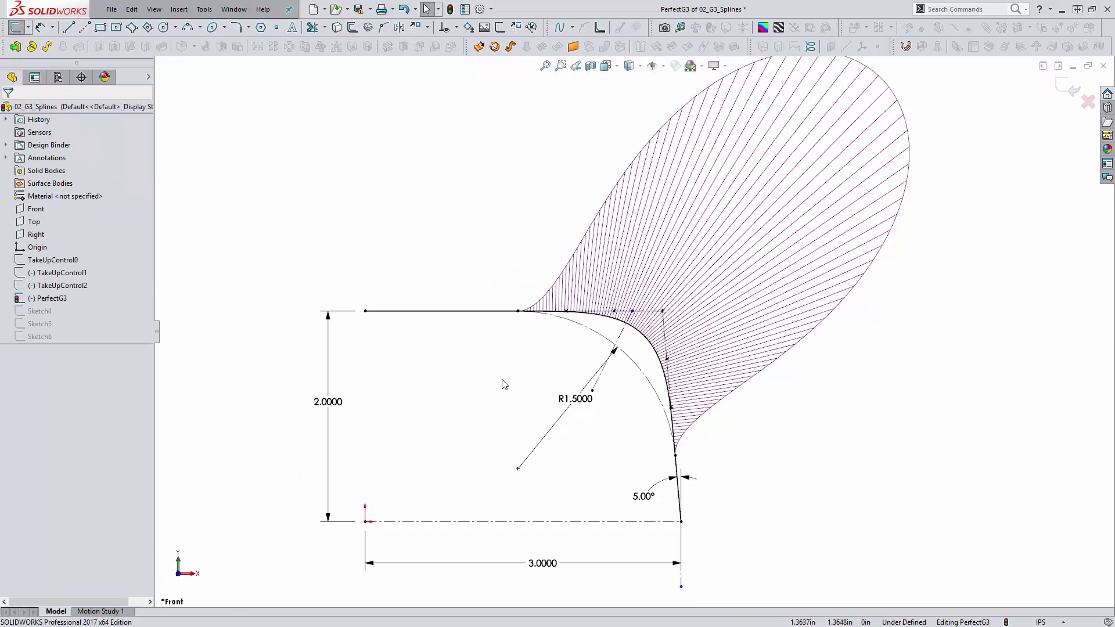